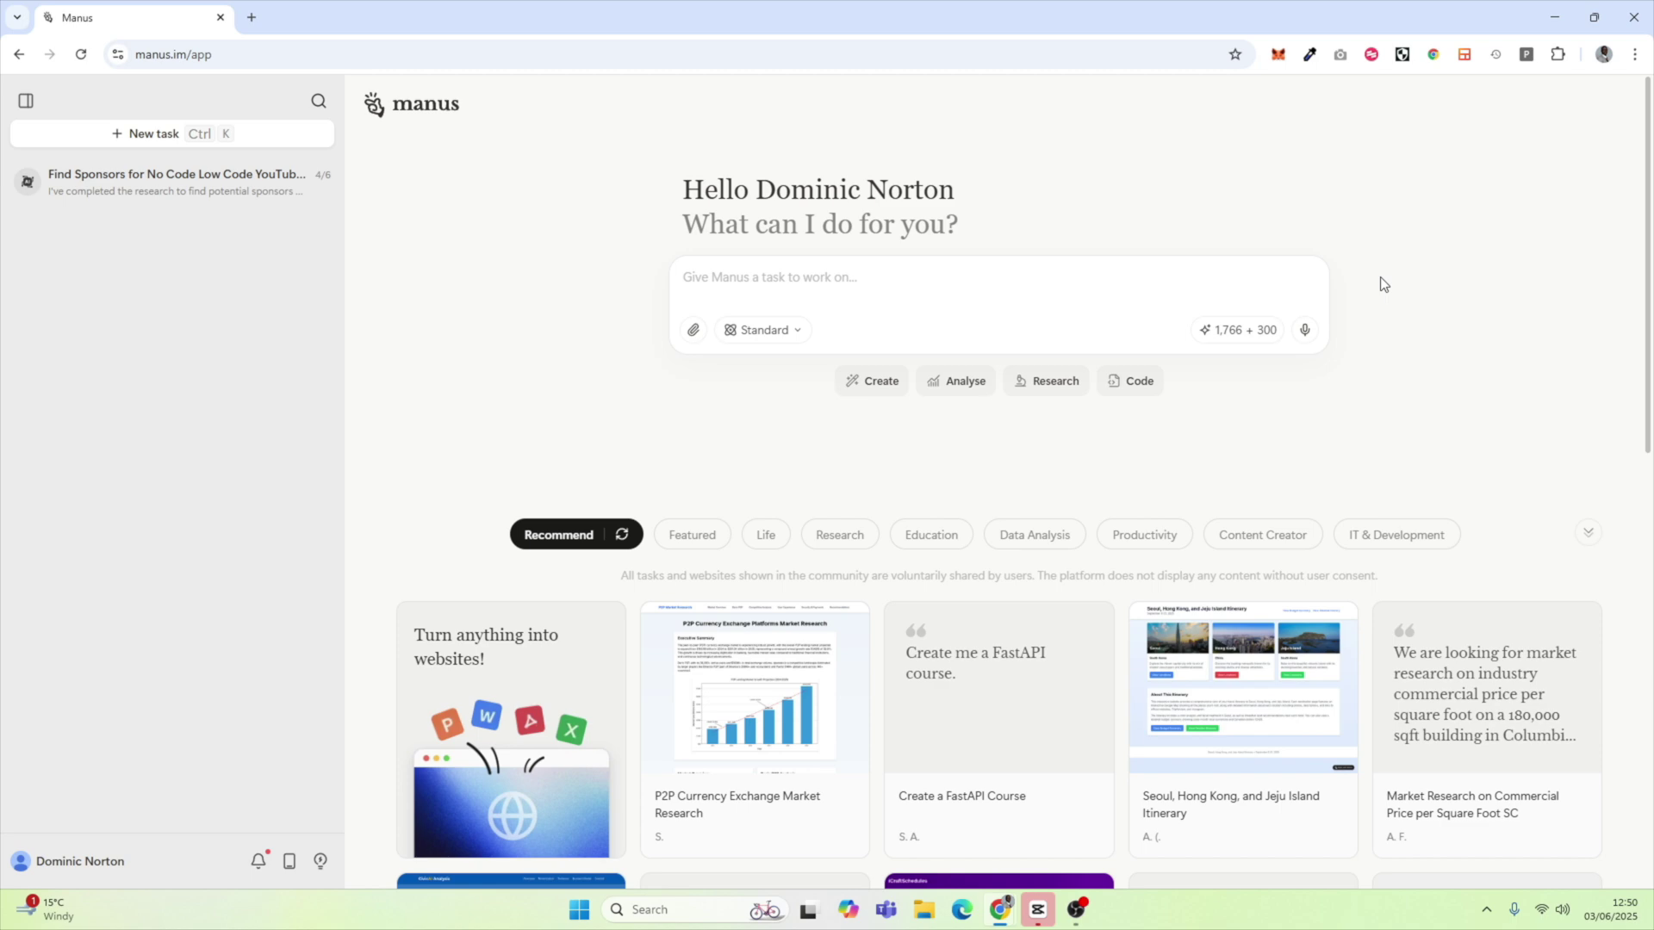
- Filter the community examples to Data Analysis and open the education-planner space
scroll(1380, 282, down, 3)
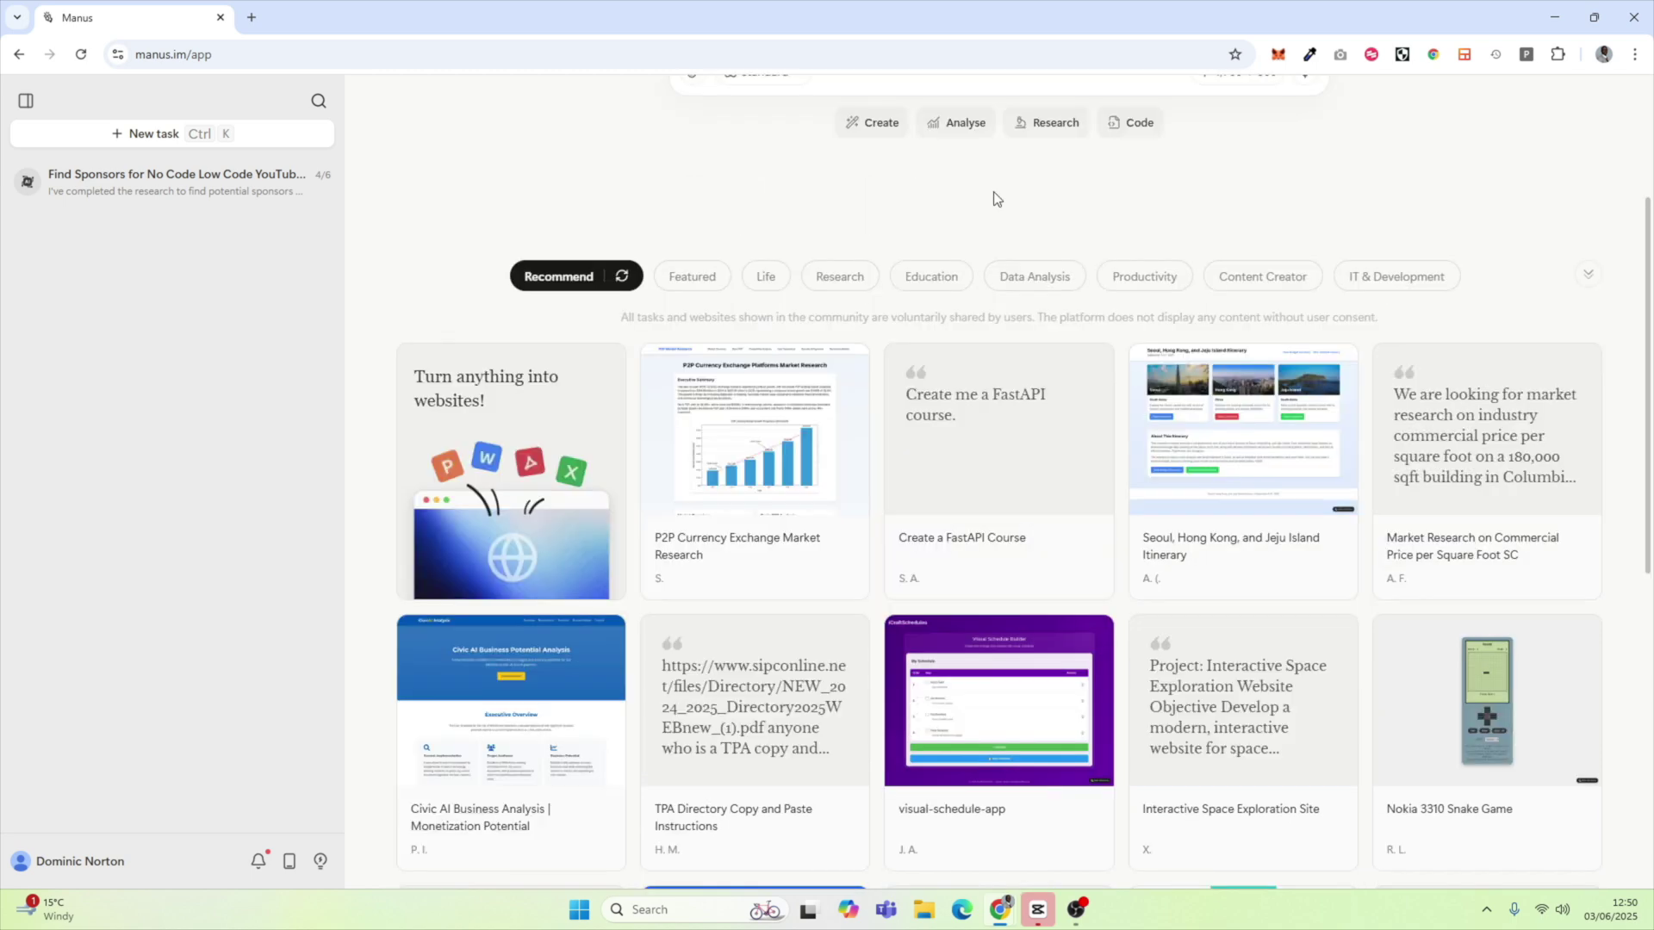
click(1023, 276)
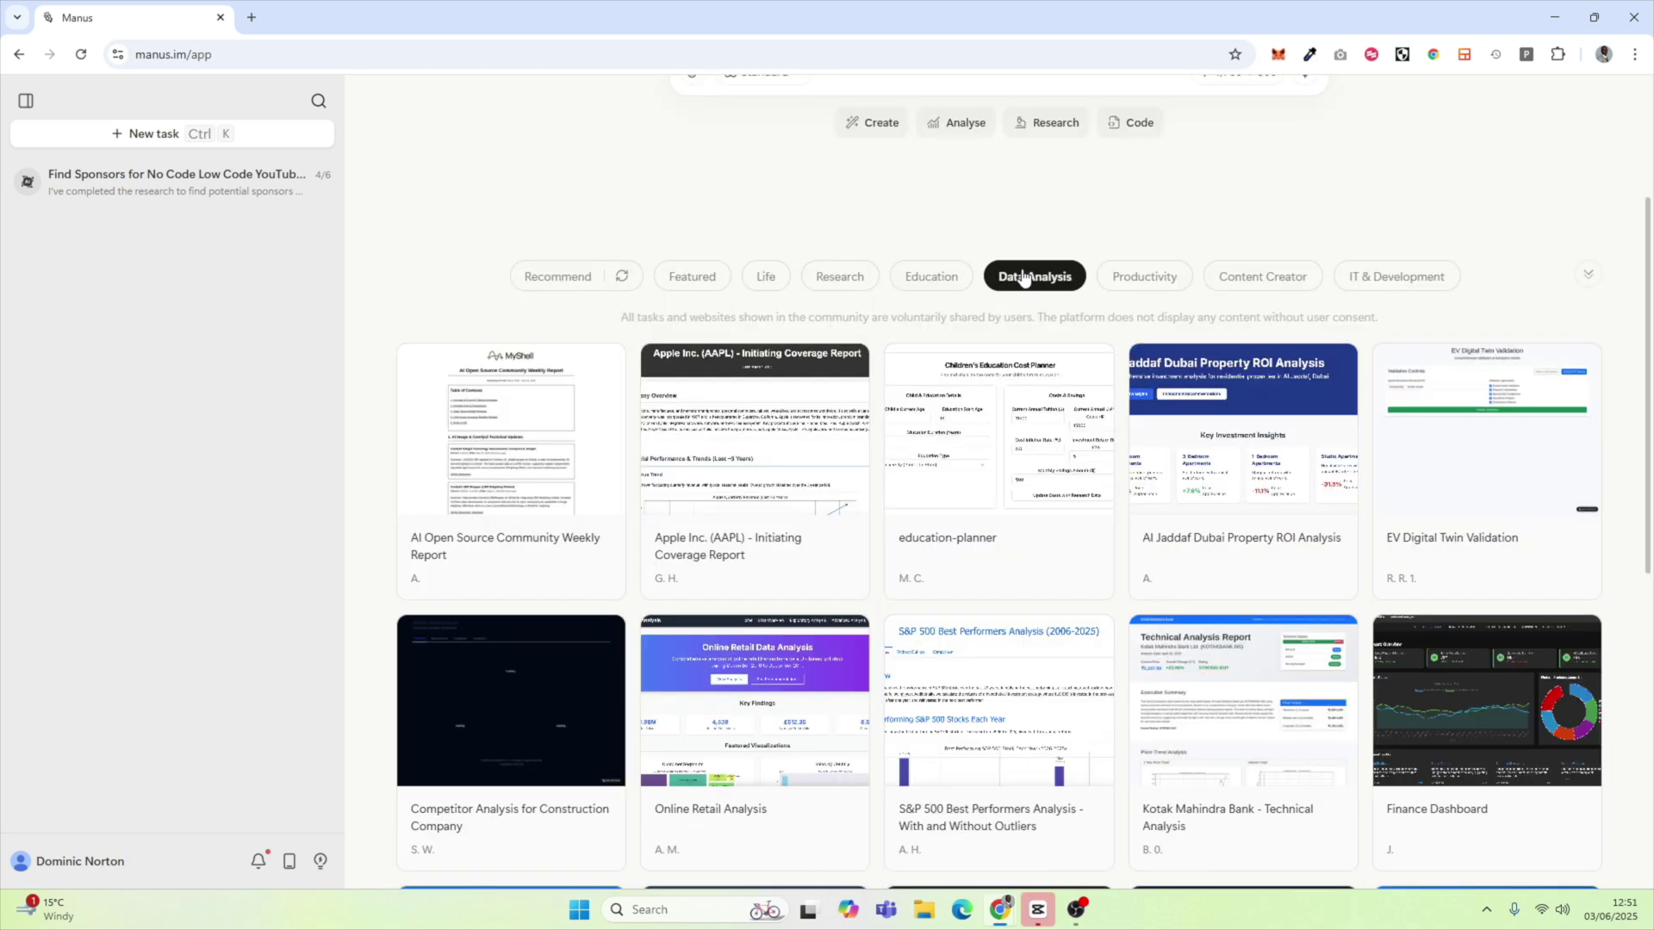
mouse_move(990, 393)
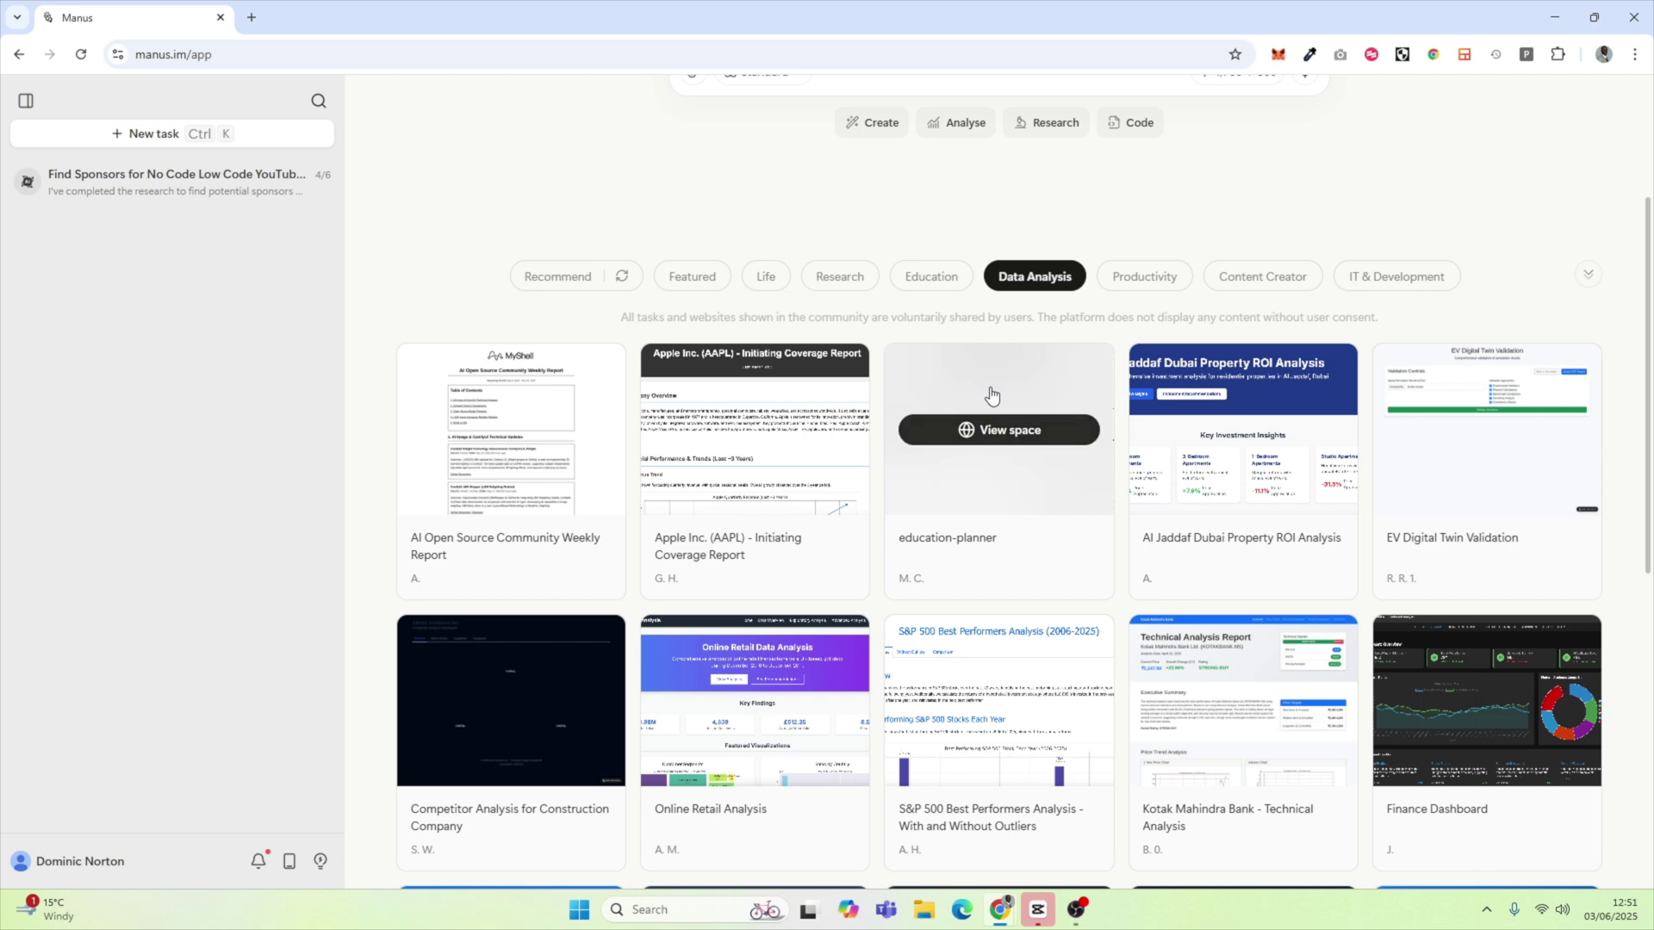
click(1023, 429)
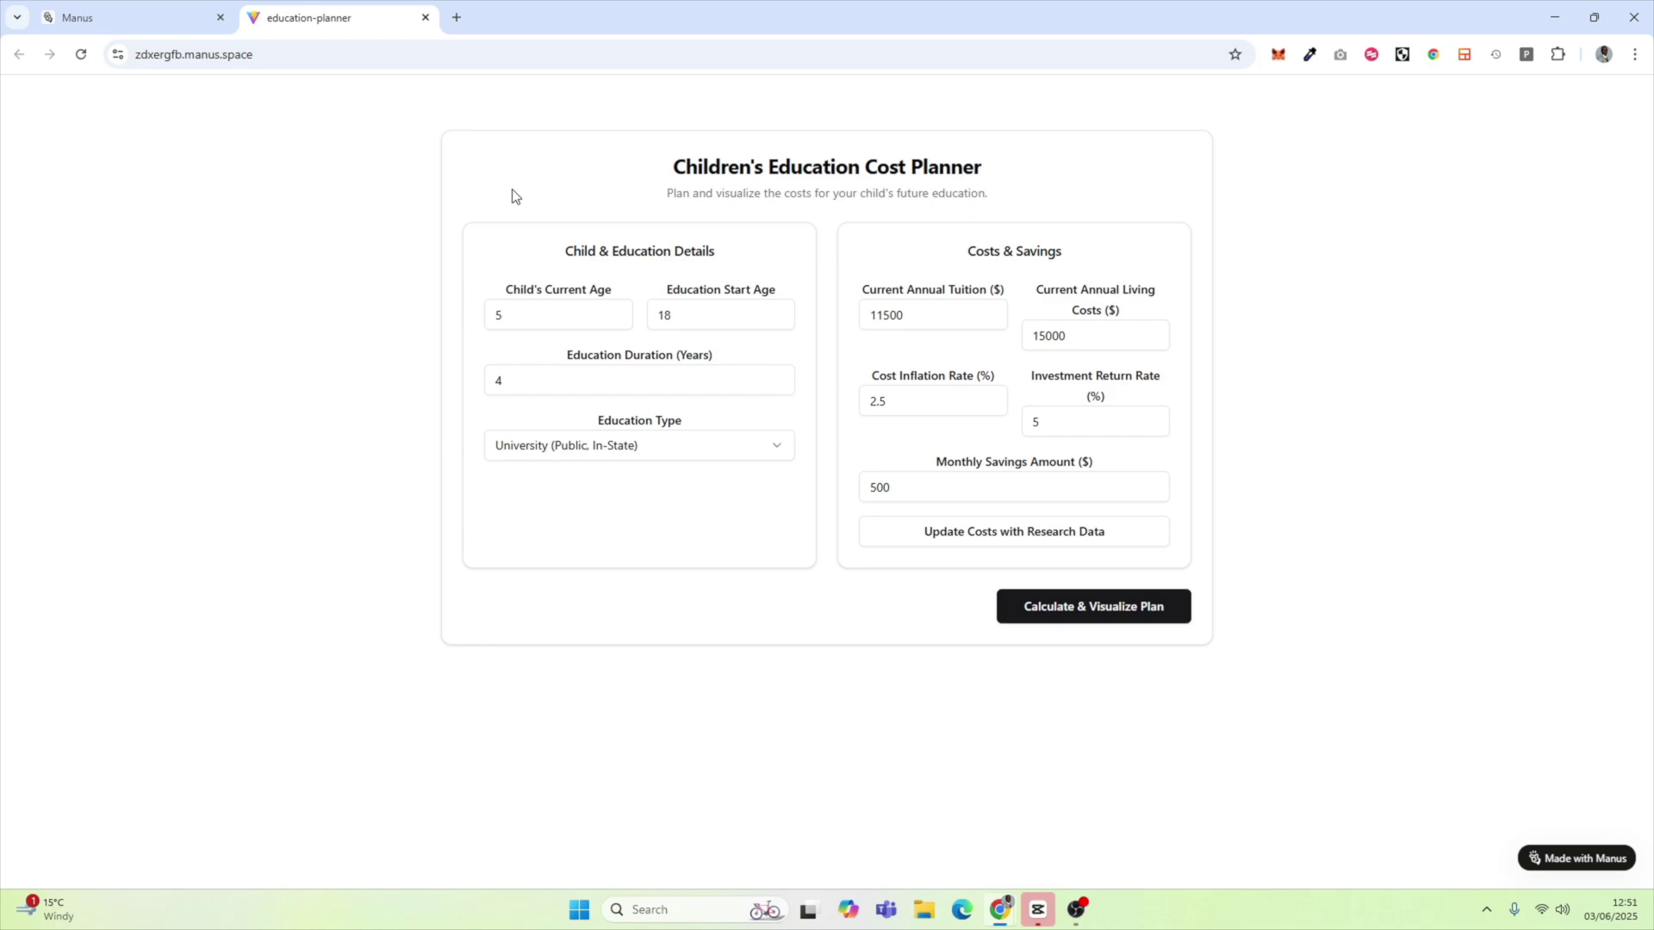
- Return to the gallery, examine the S&P 500 Best Performers Analysis space's yearly chart, and close both example pages
click(164, 17)
scroll(1187, 508, down, 3)
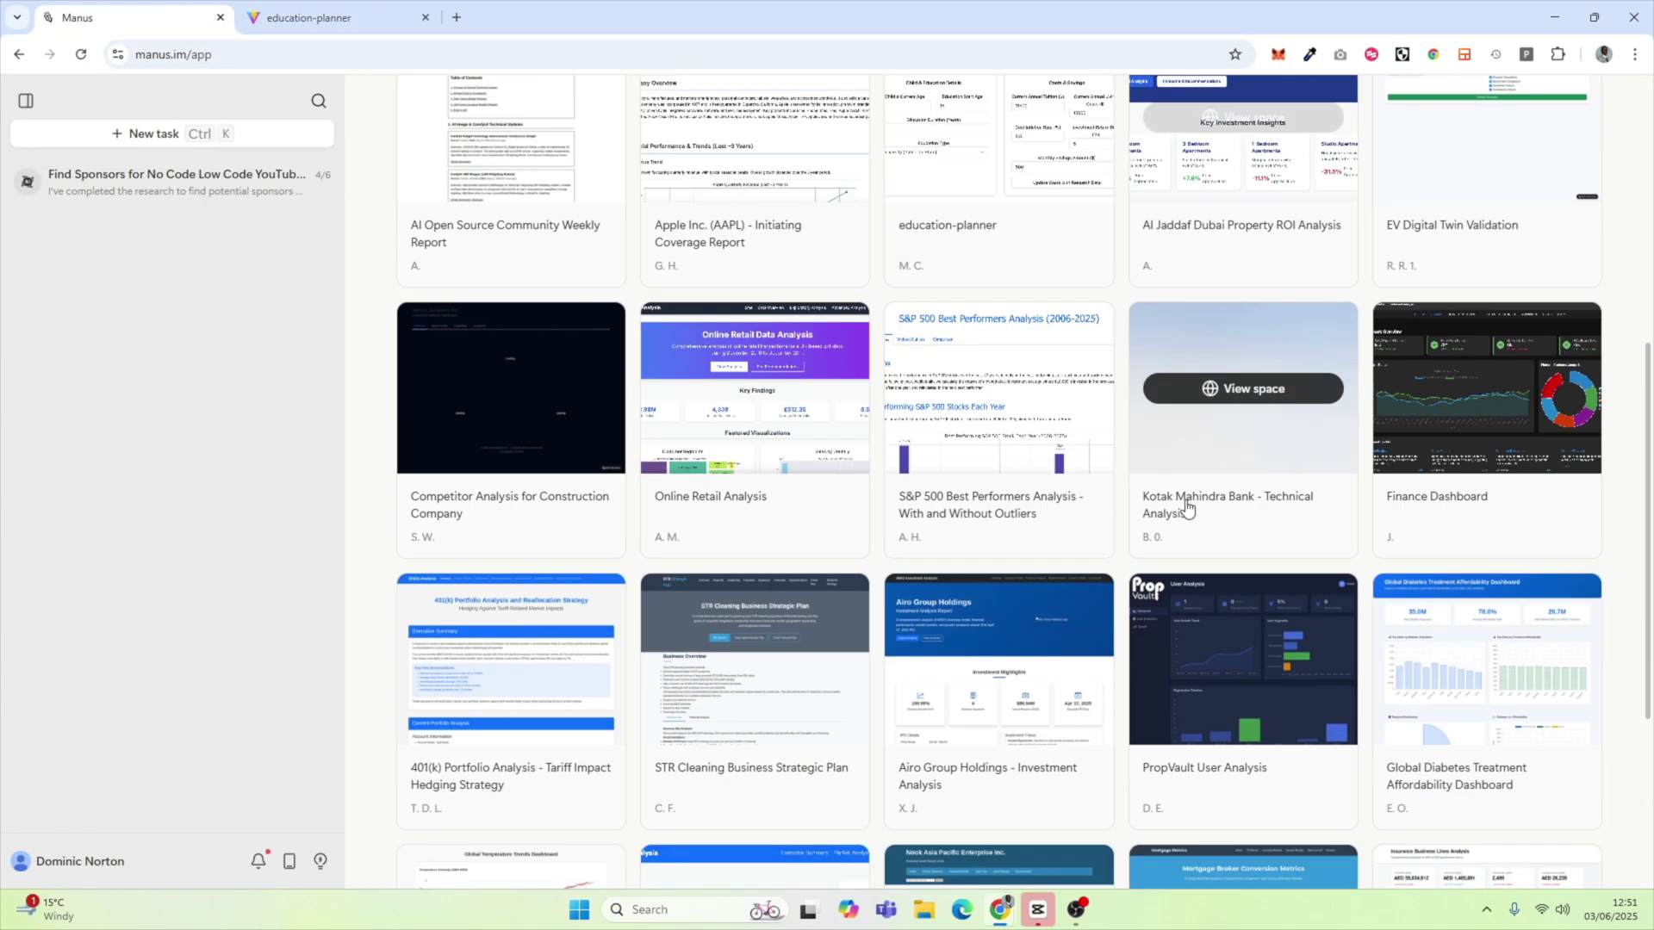
scroll(1187, 508, down, 3)
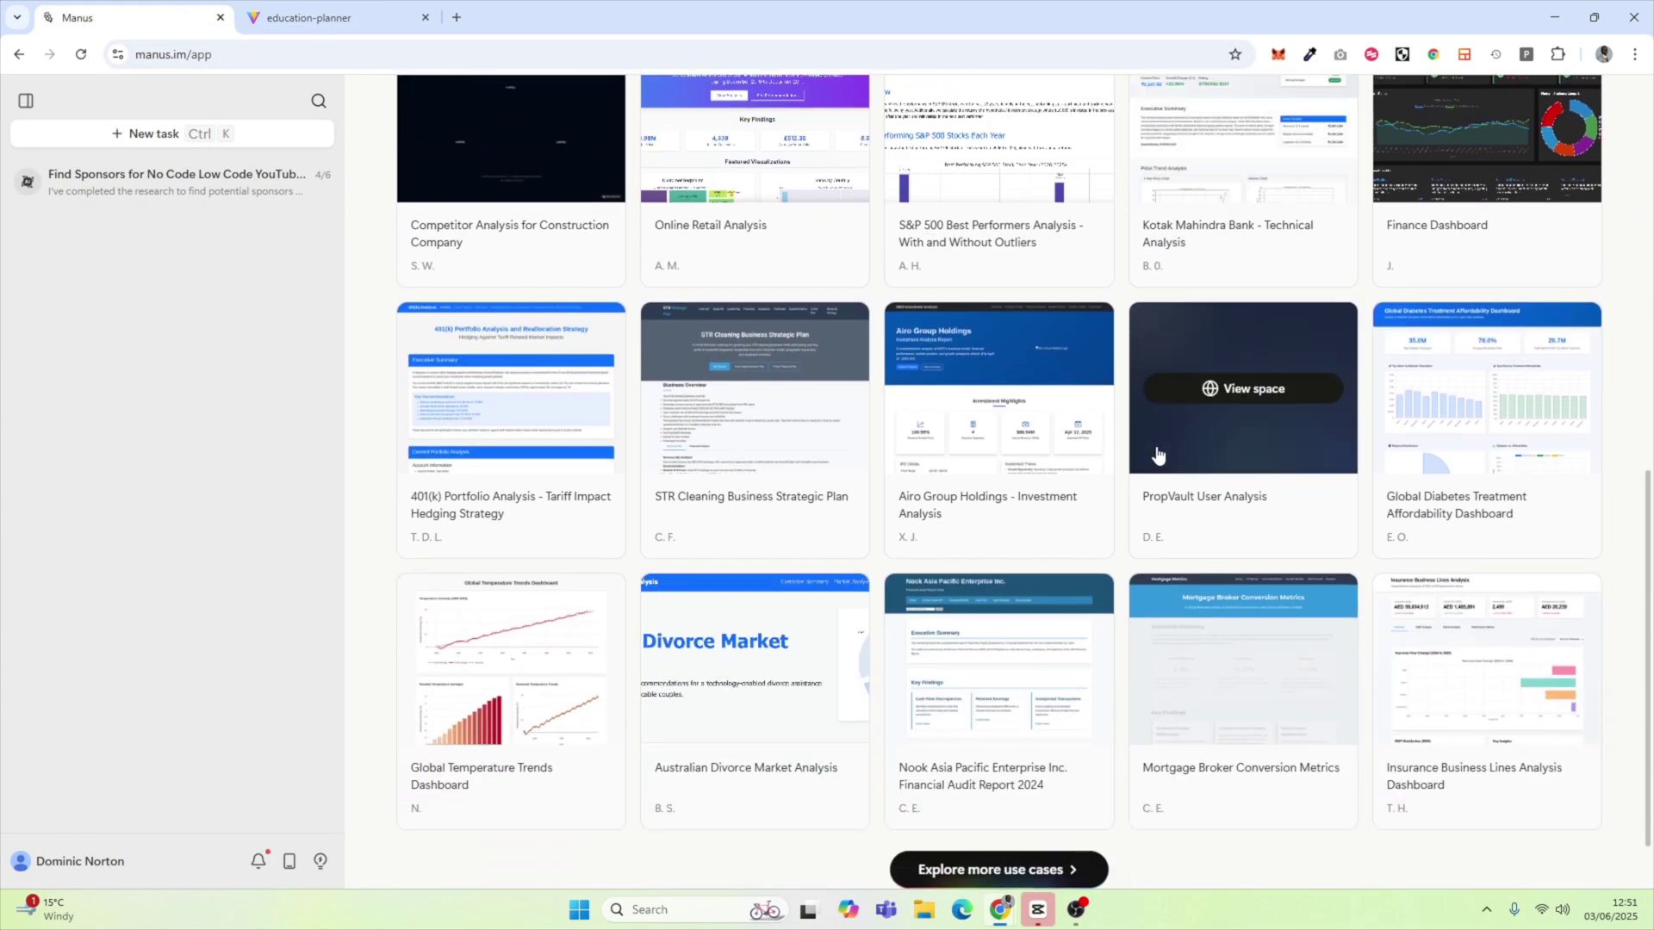
scroll(1156, 454, down, 1)
click(1010, 572)
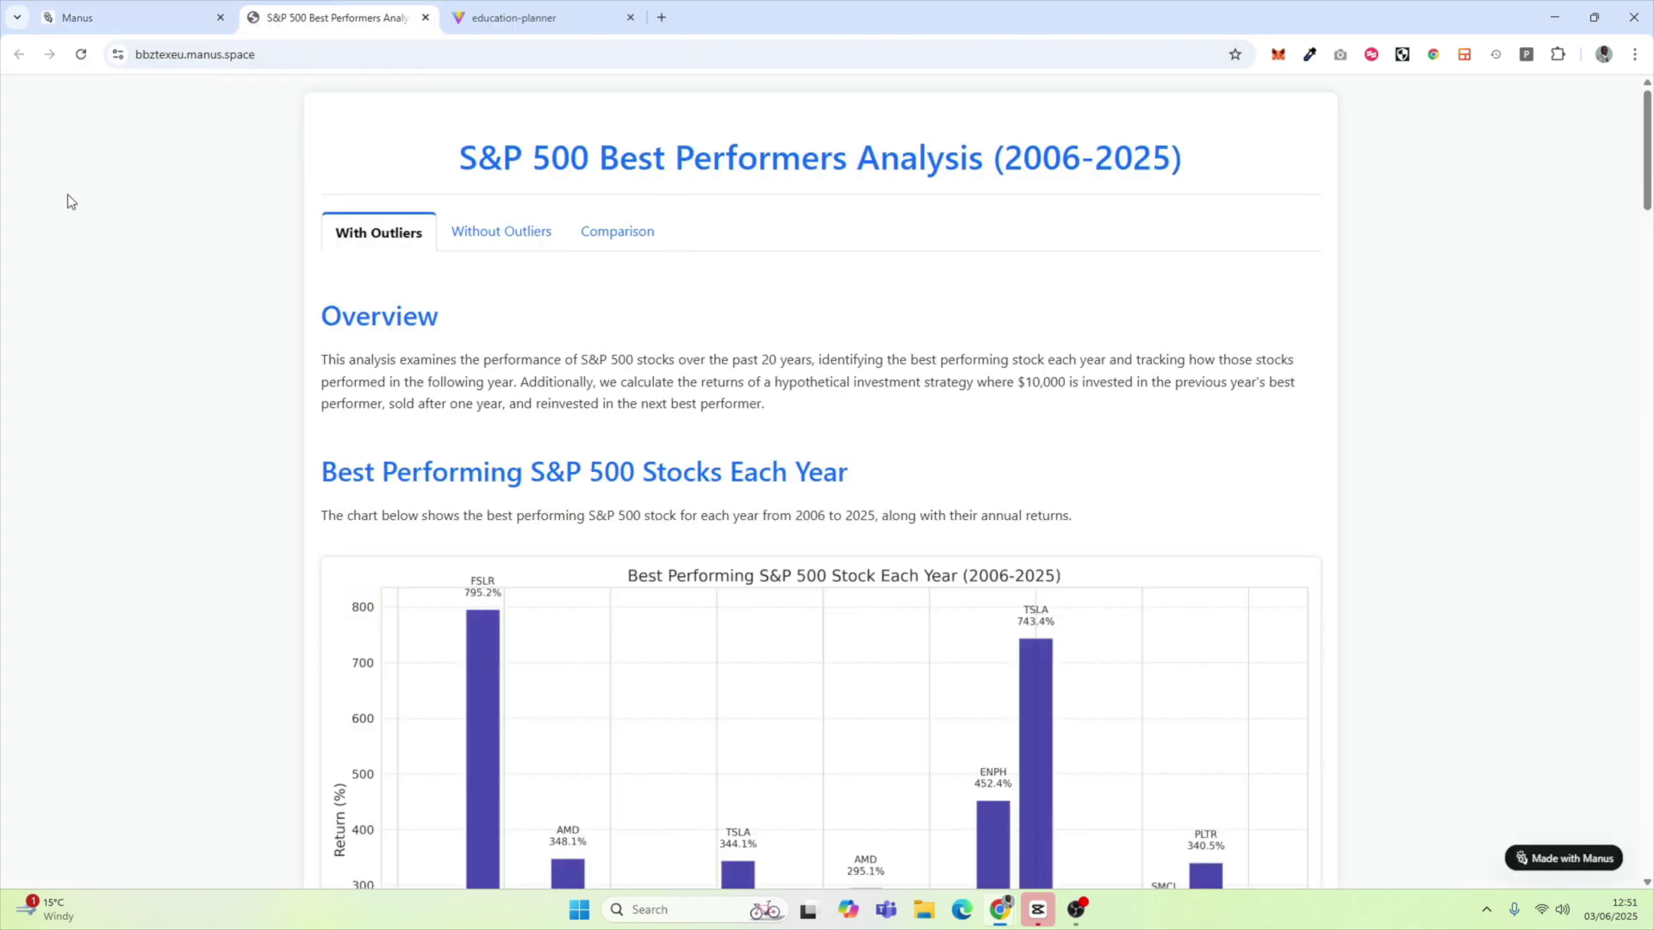
scroll(69, 201, down, 3)
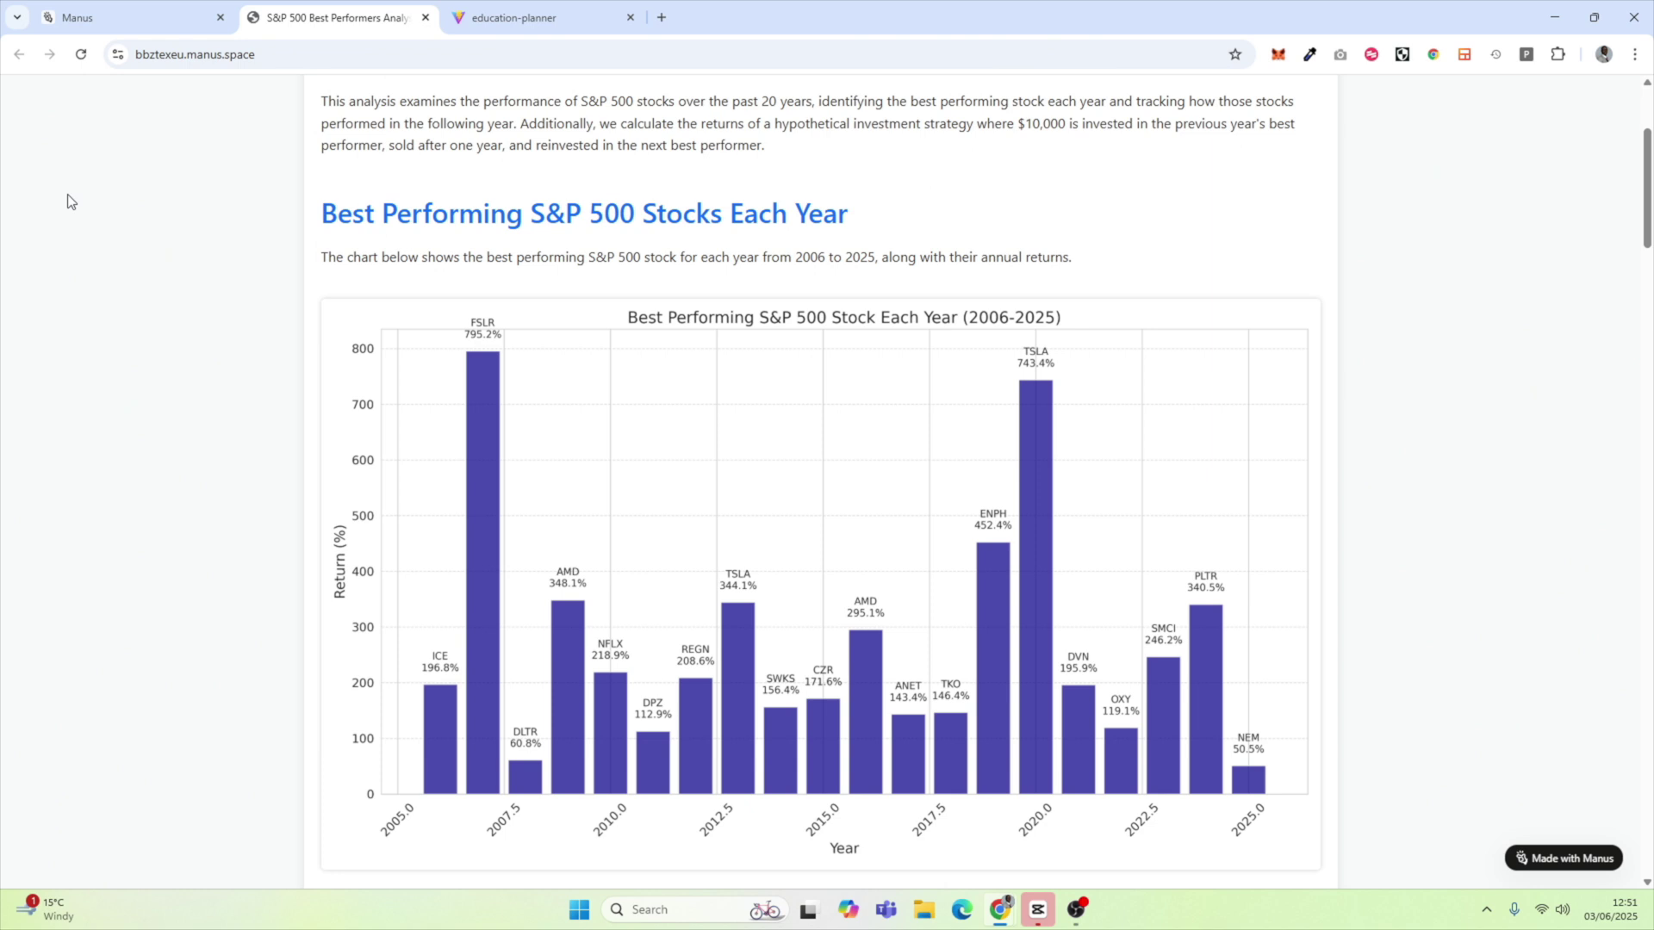
scroll(122, 196, up, 1)
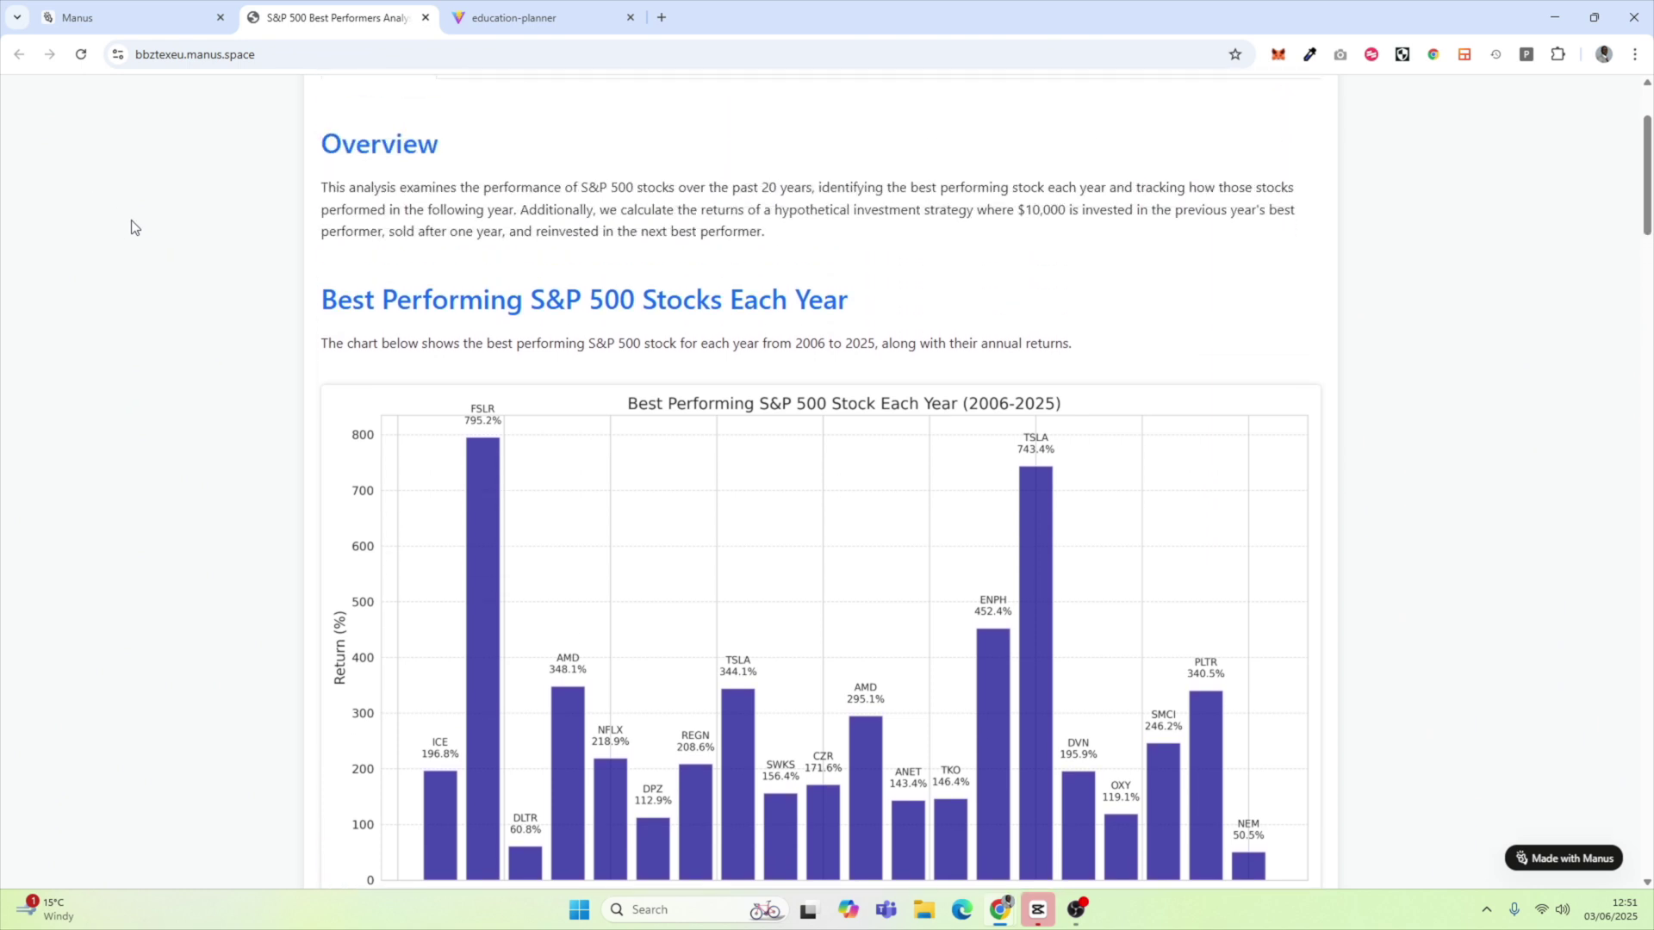
scroll(131, 228, up, 2)
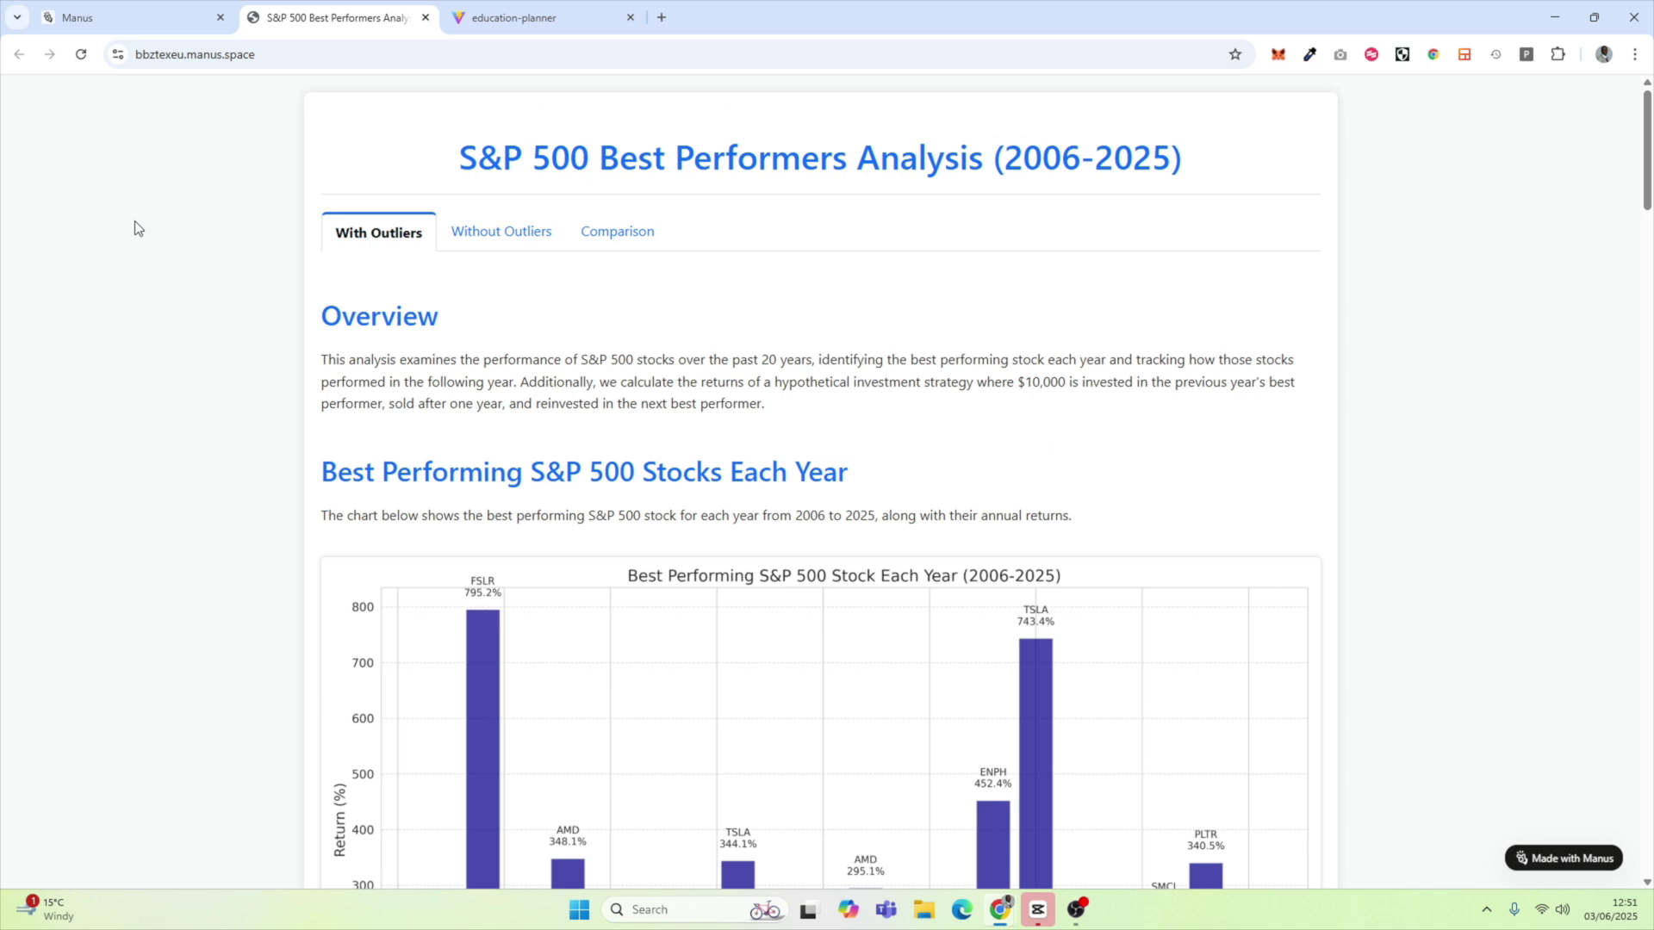
key(ctrl+w)
key(ctrl+w)
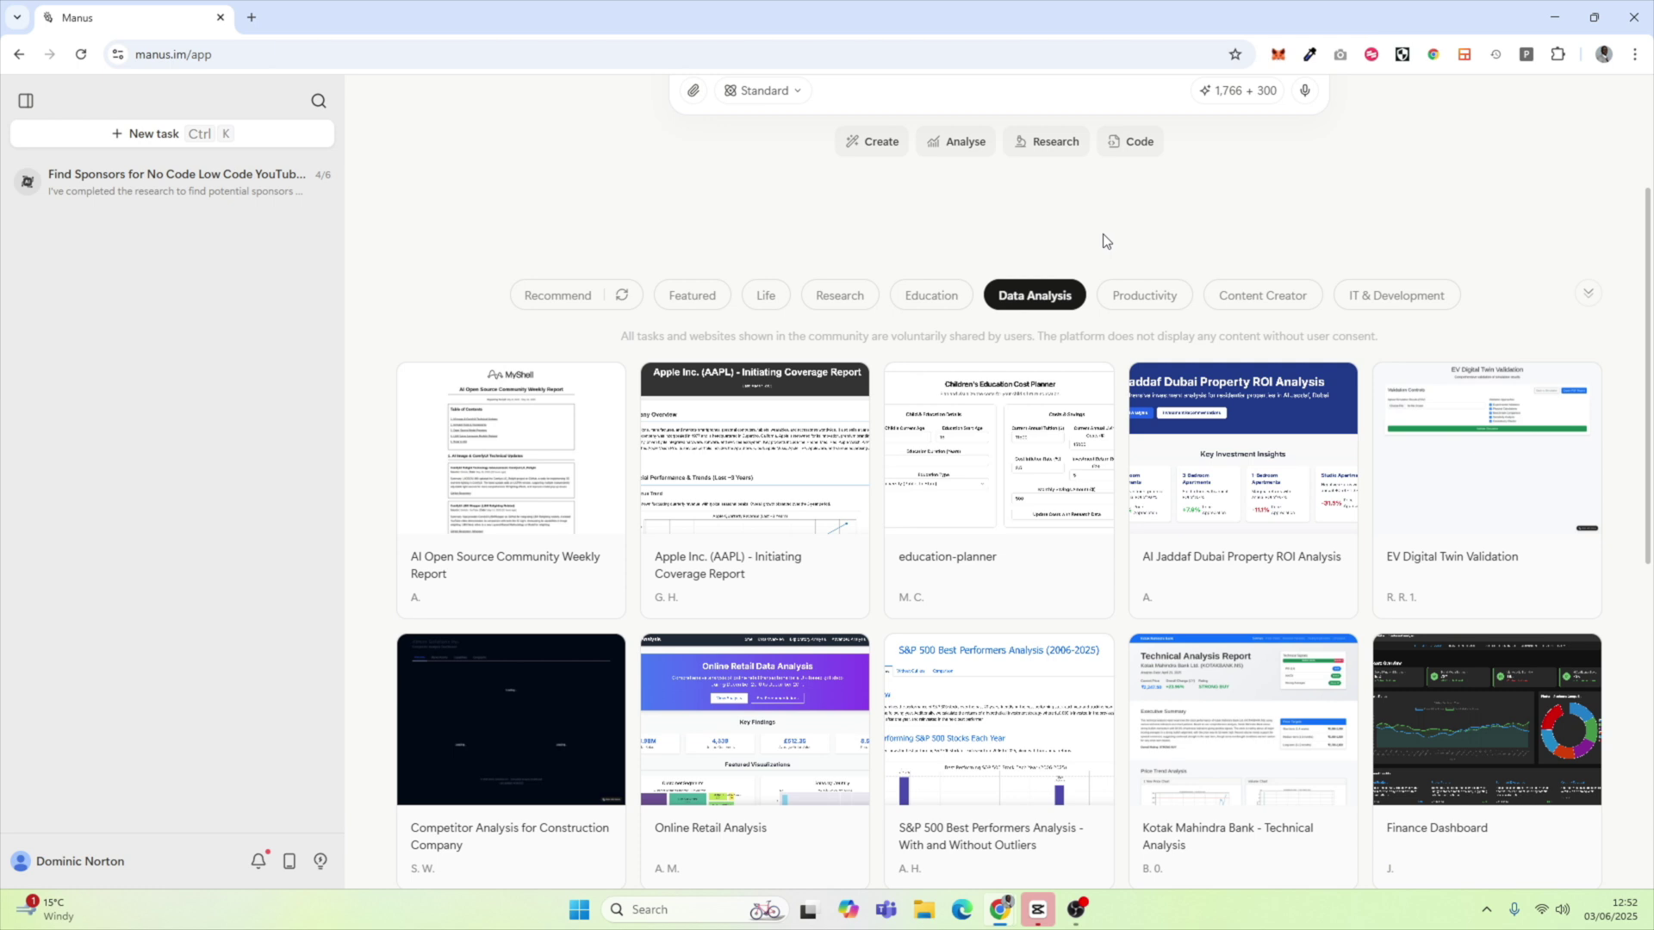
- Filter the community examples to Research, view the Apartment Comparison space, and close it
click(857, 306)
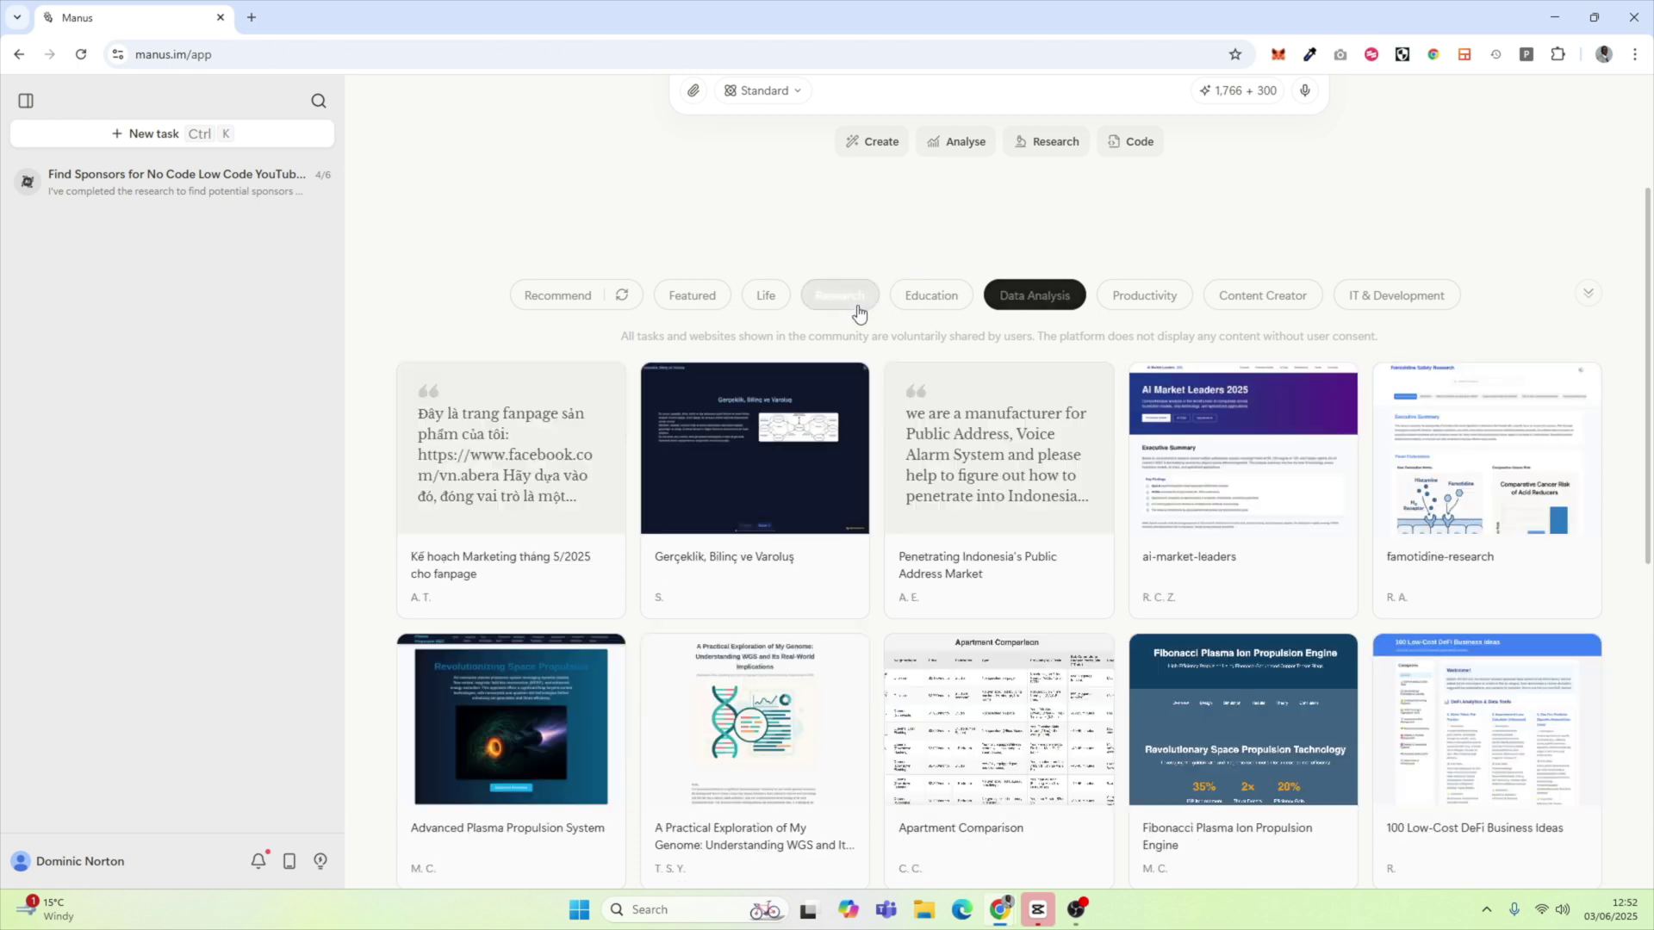
scroll(967, 417, down, 3)
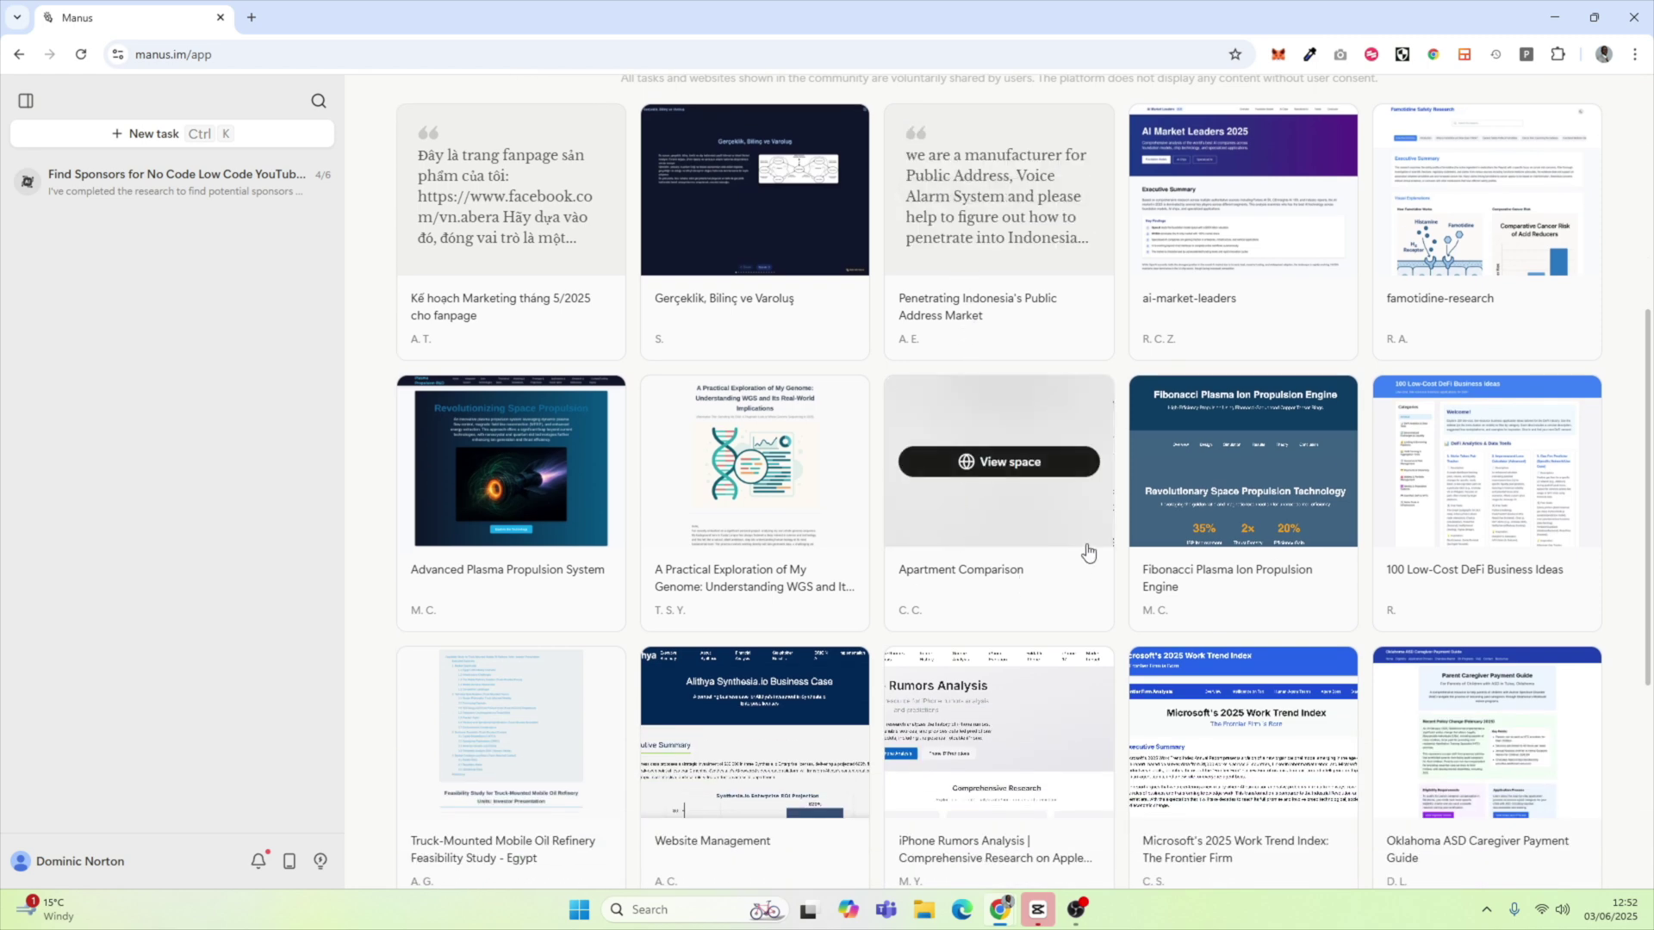
click(1017, 464)
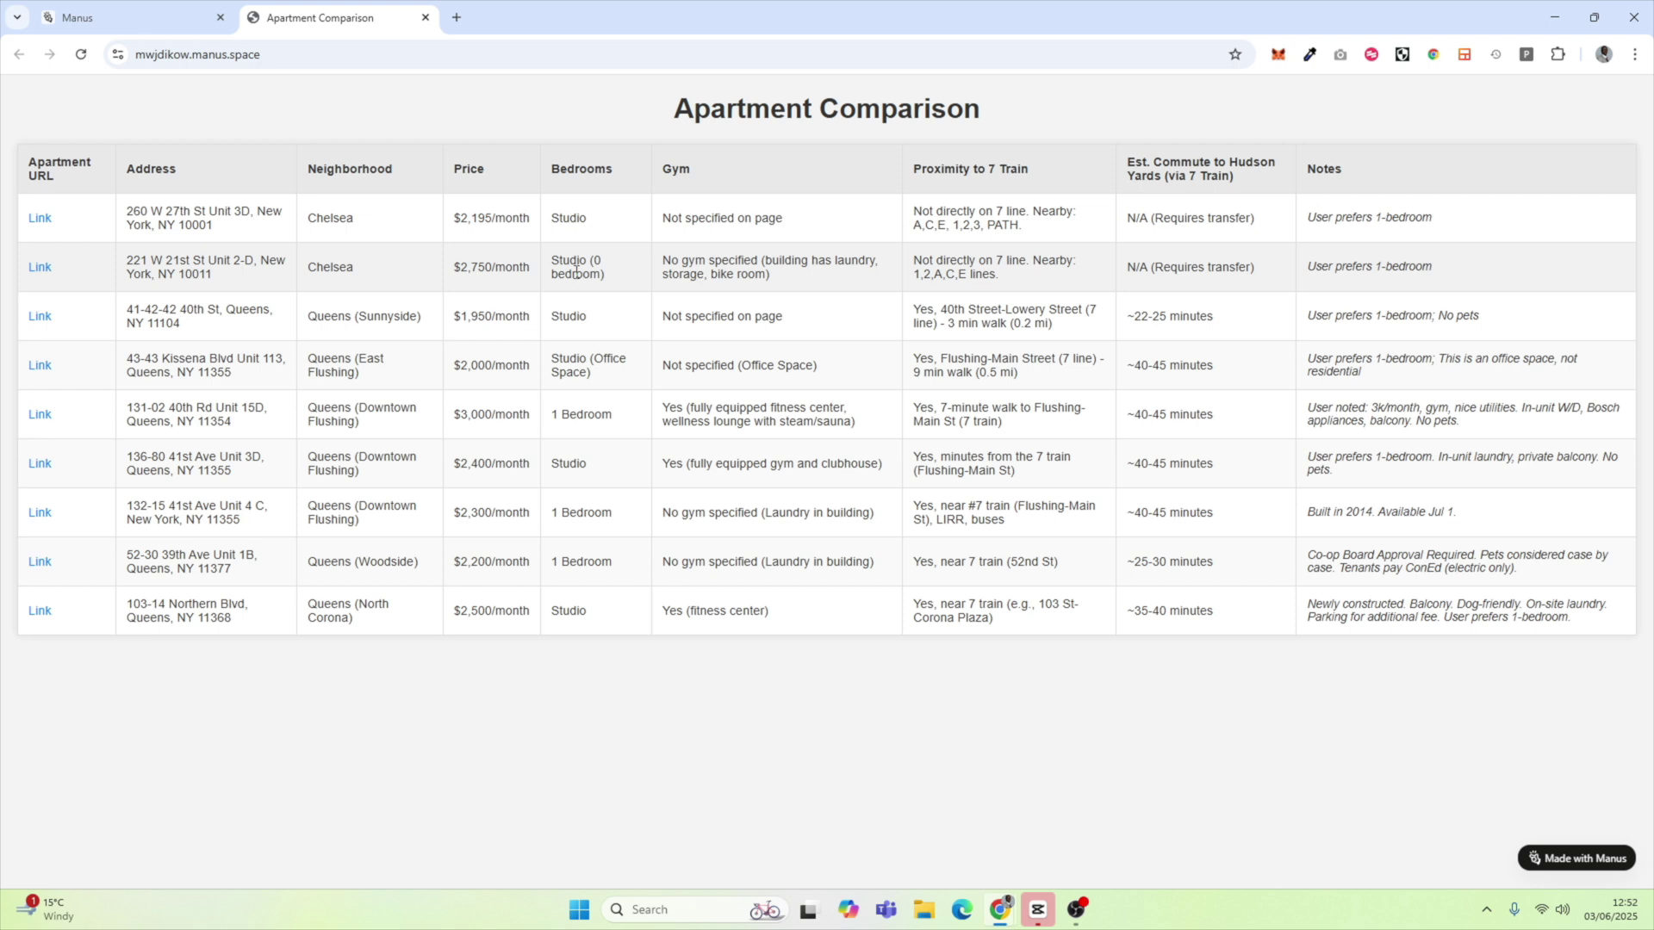
key(ctrl+w)
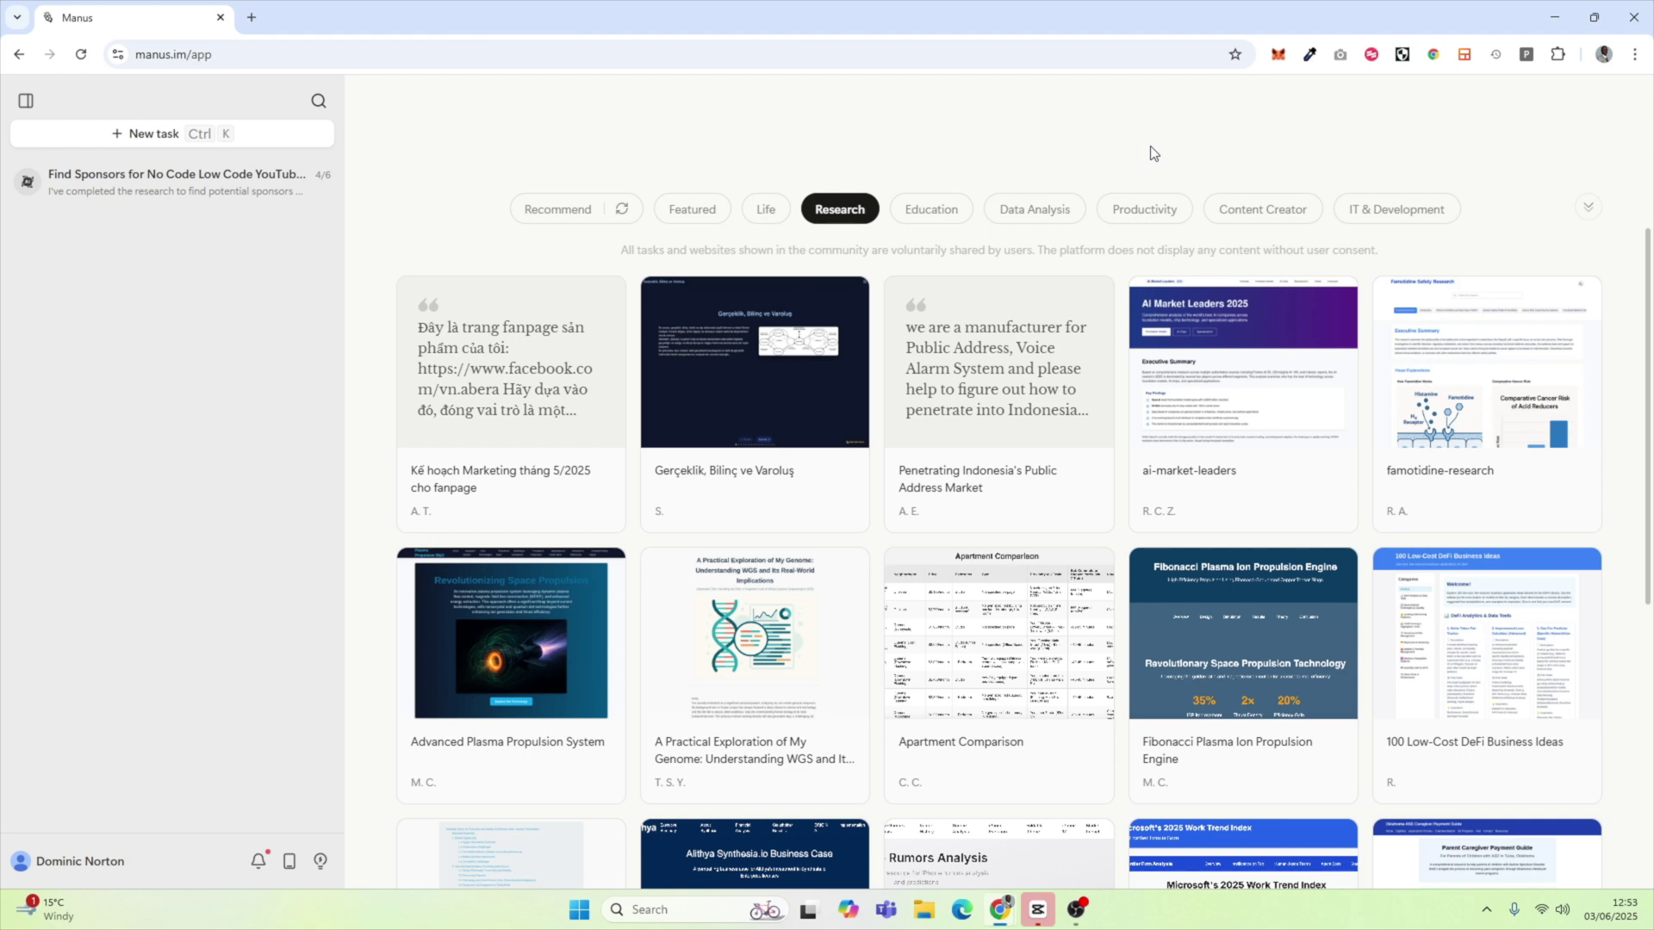
- Filter the community examples to IT & Development and examine the Technology Architecture Skills Matrix space's filters and skills table
click(1354, 212)
scroll(1008, 336, up, 2)
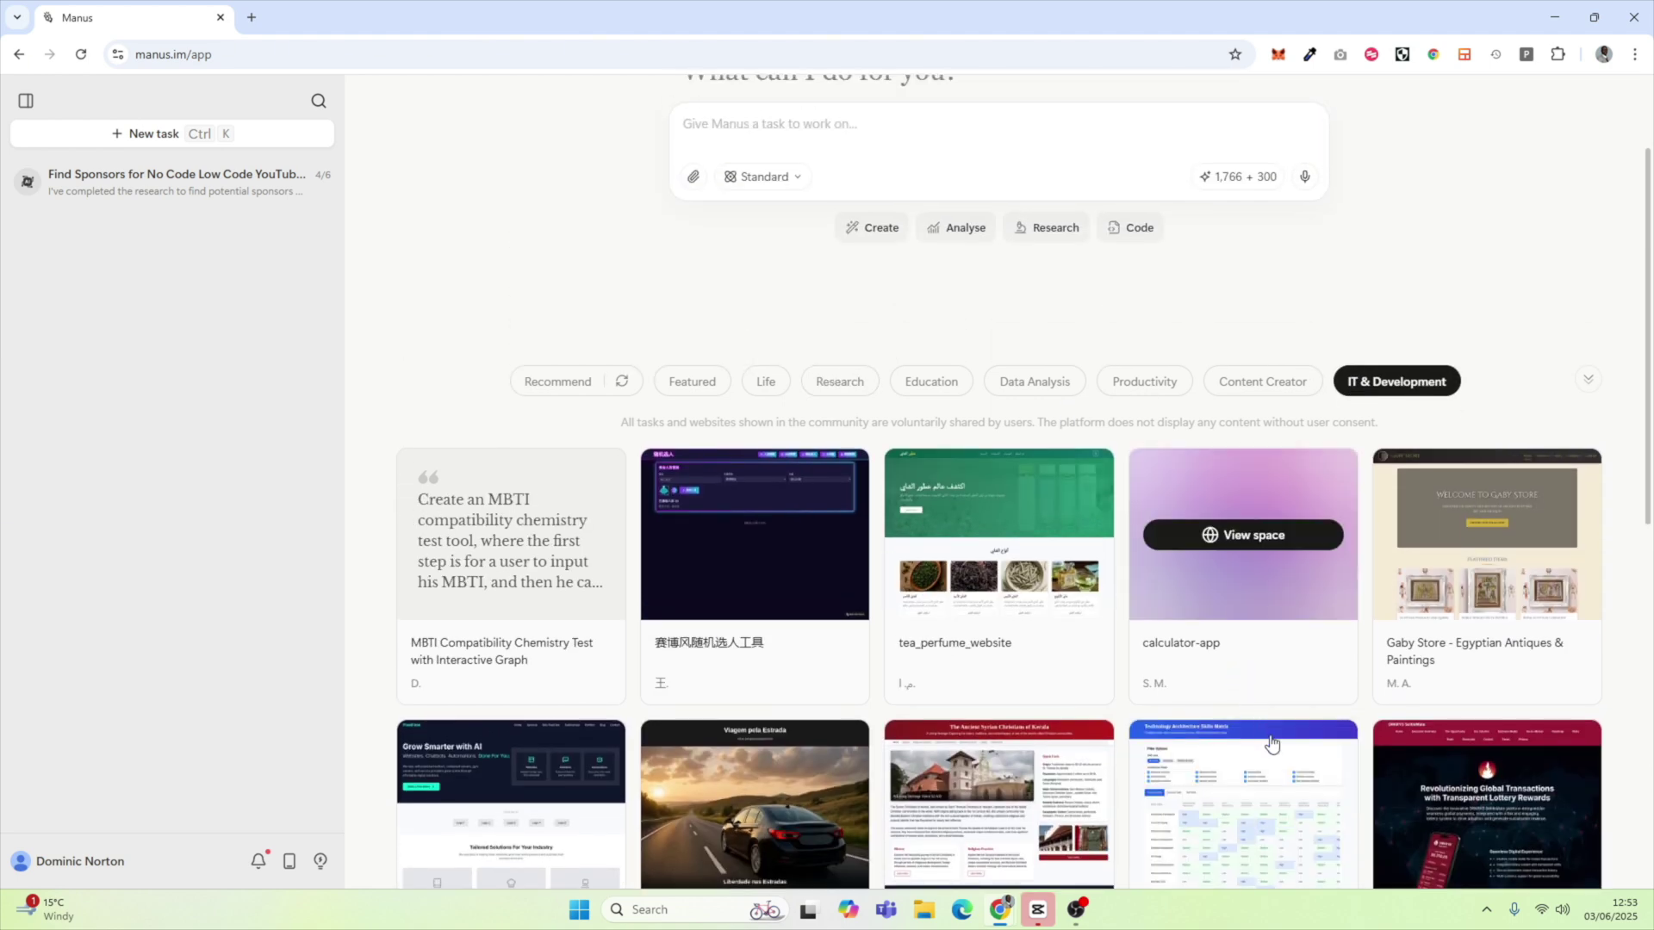
scroll(1273, 744, down, 1)
click(1252, 698)
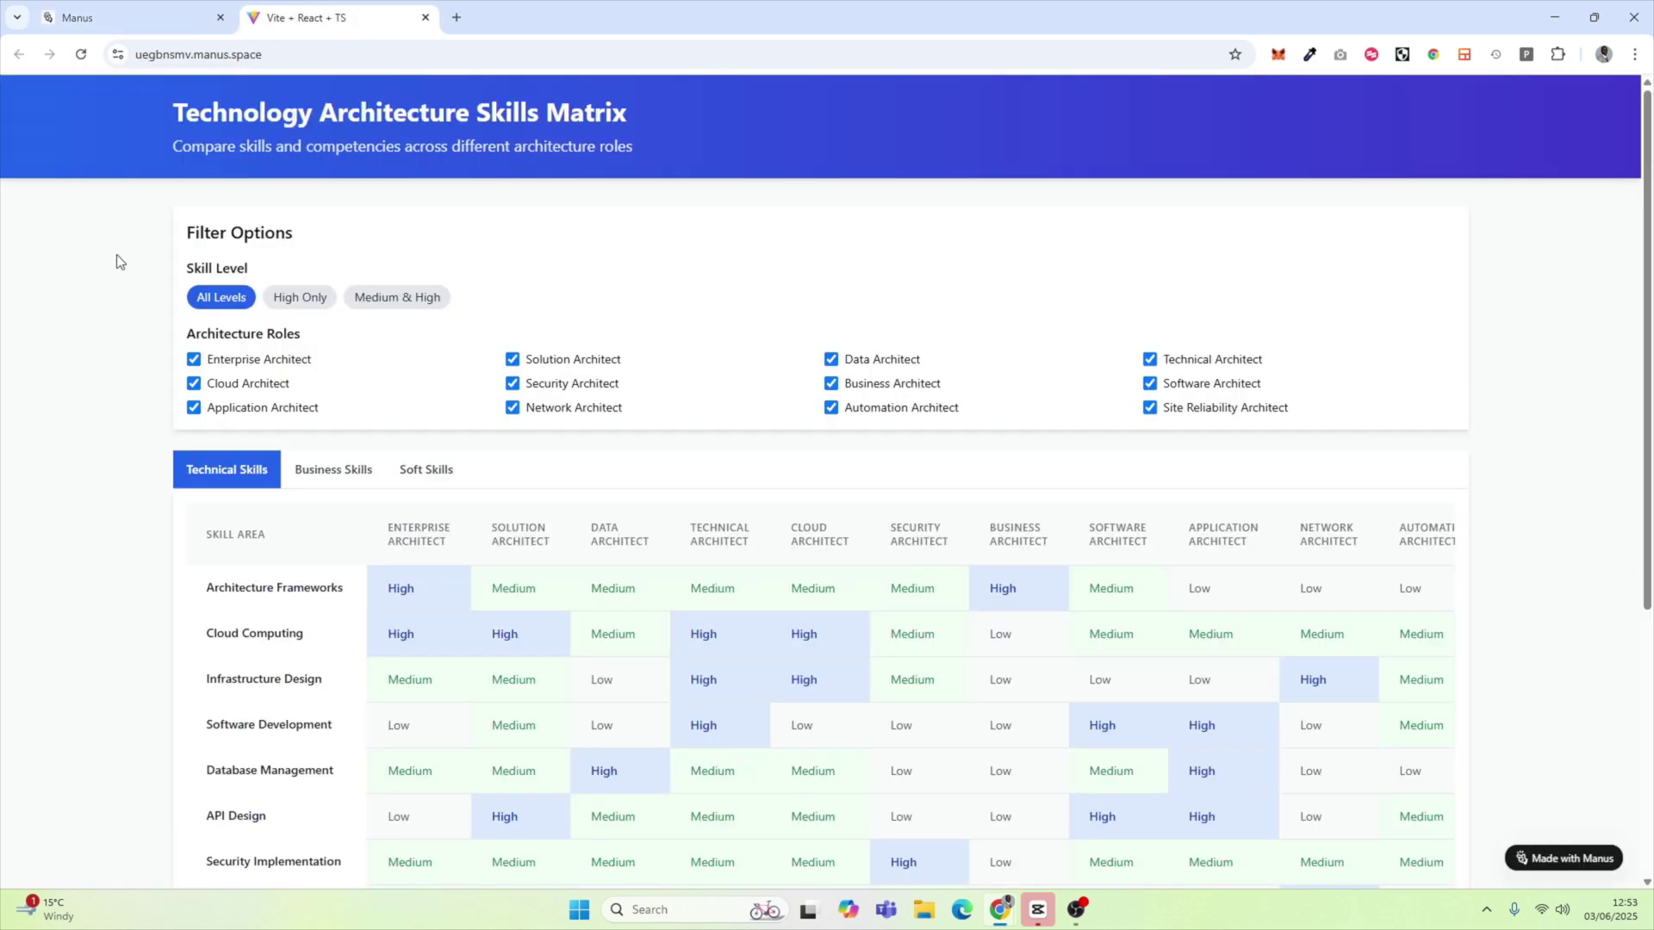
scroll(119, 262, down, 3)
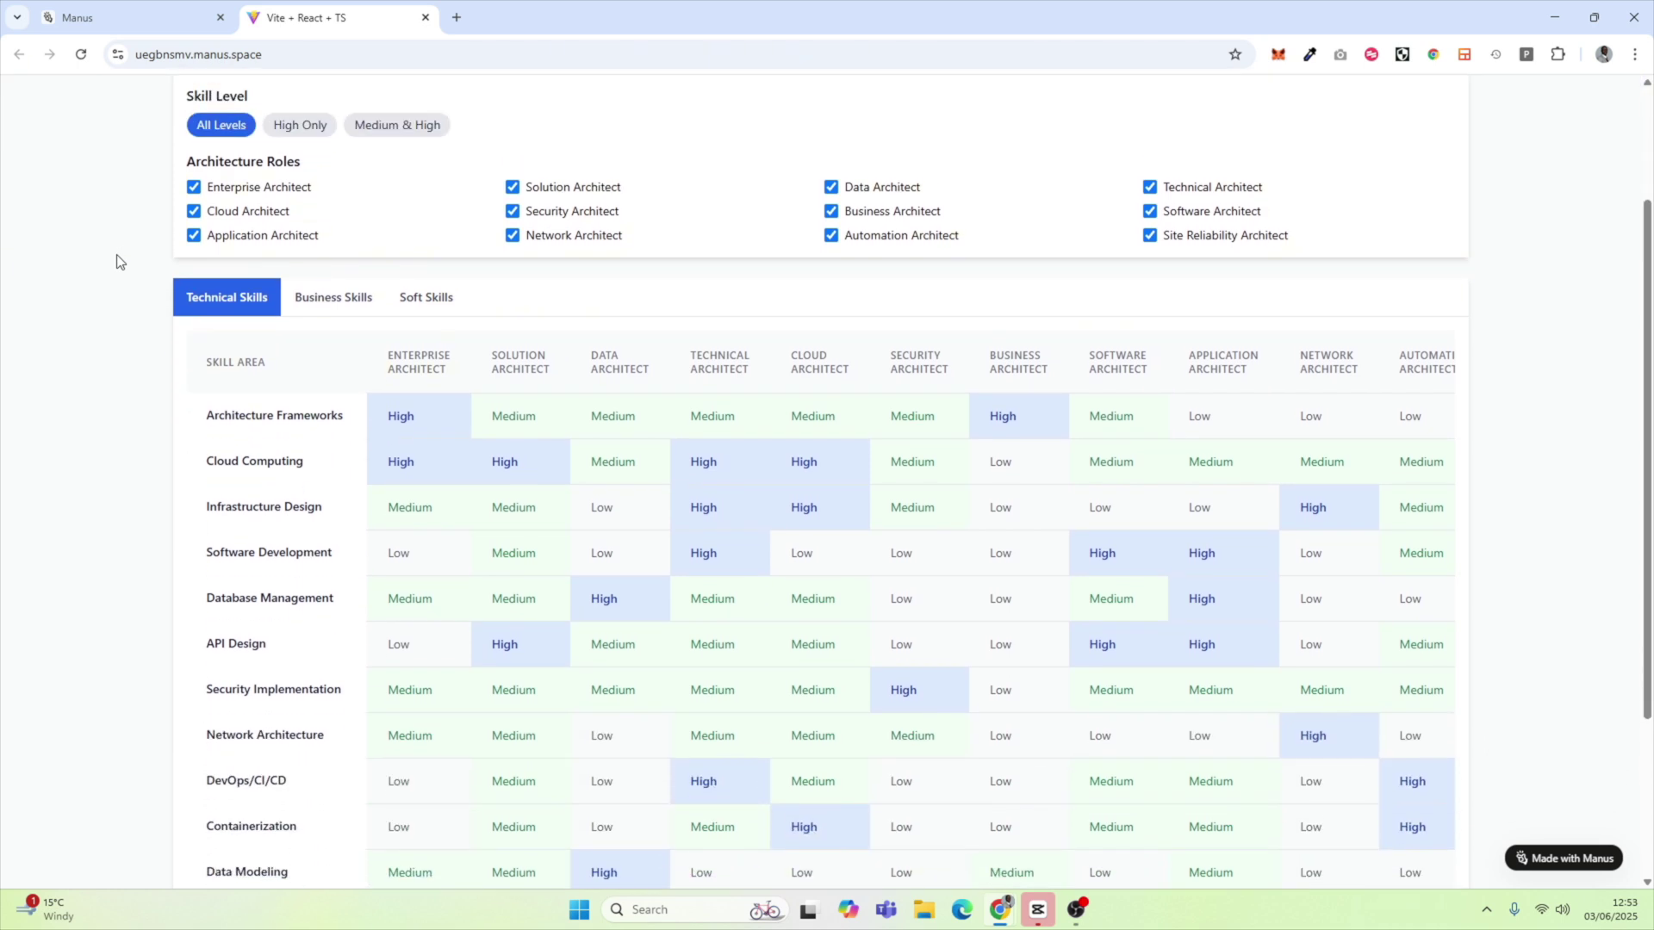
scroll(119, 262, down, 2)
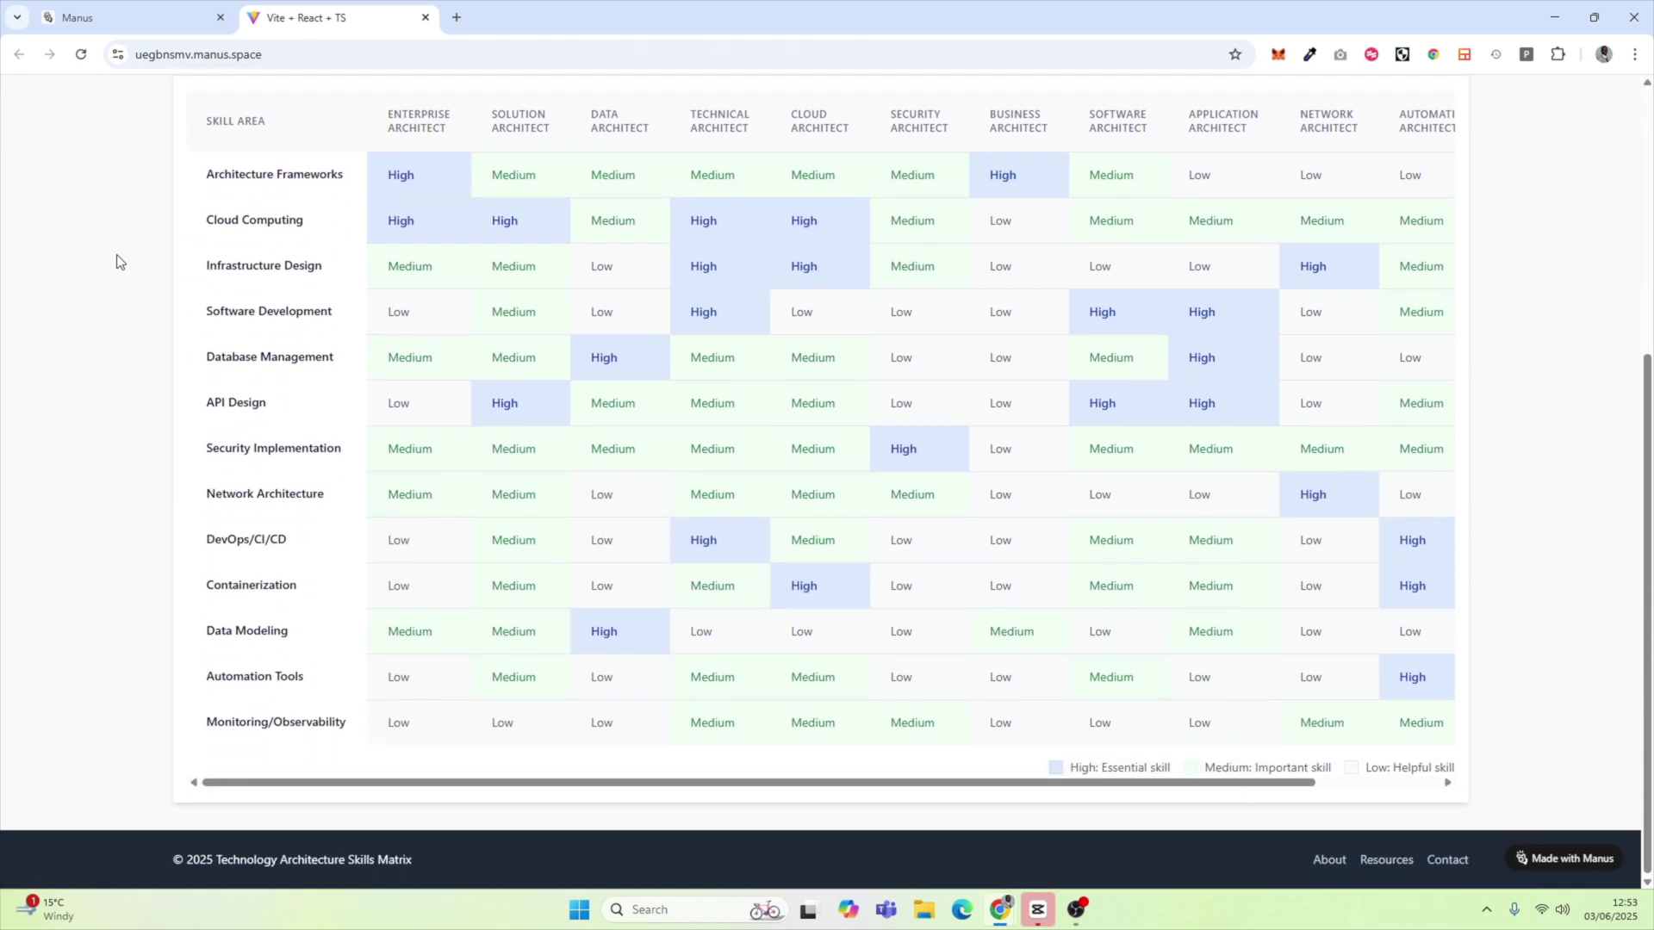
scroll(119, 262, up, 2)
scroll(118, 262, up, 1)
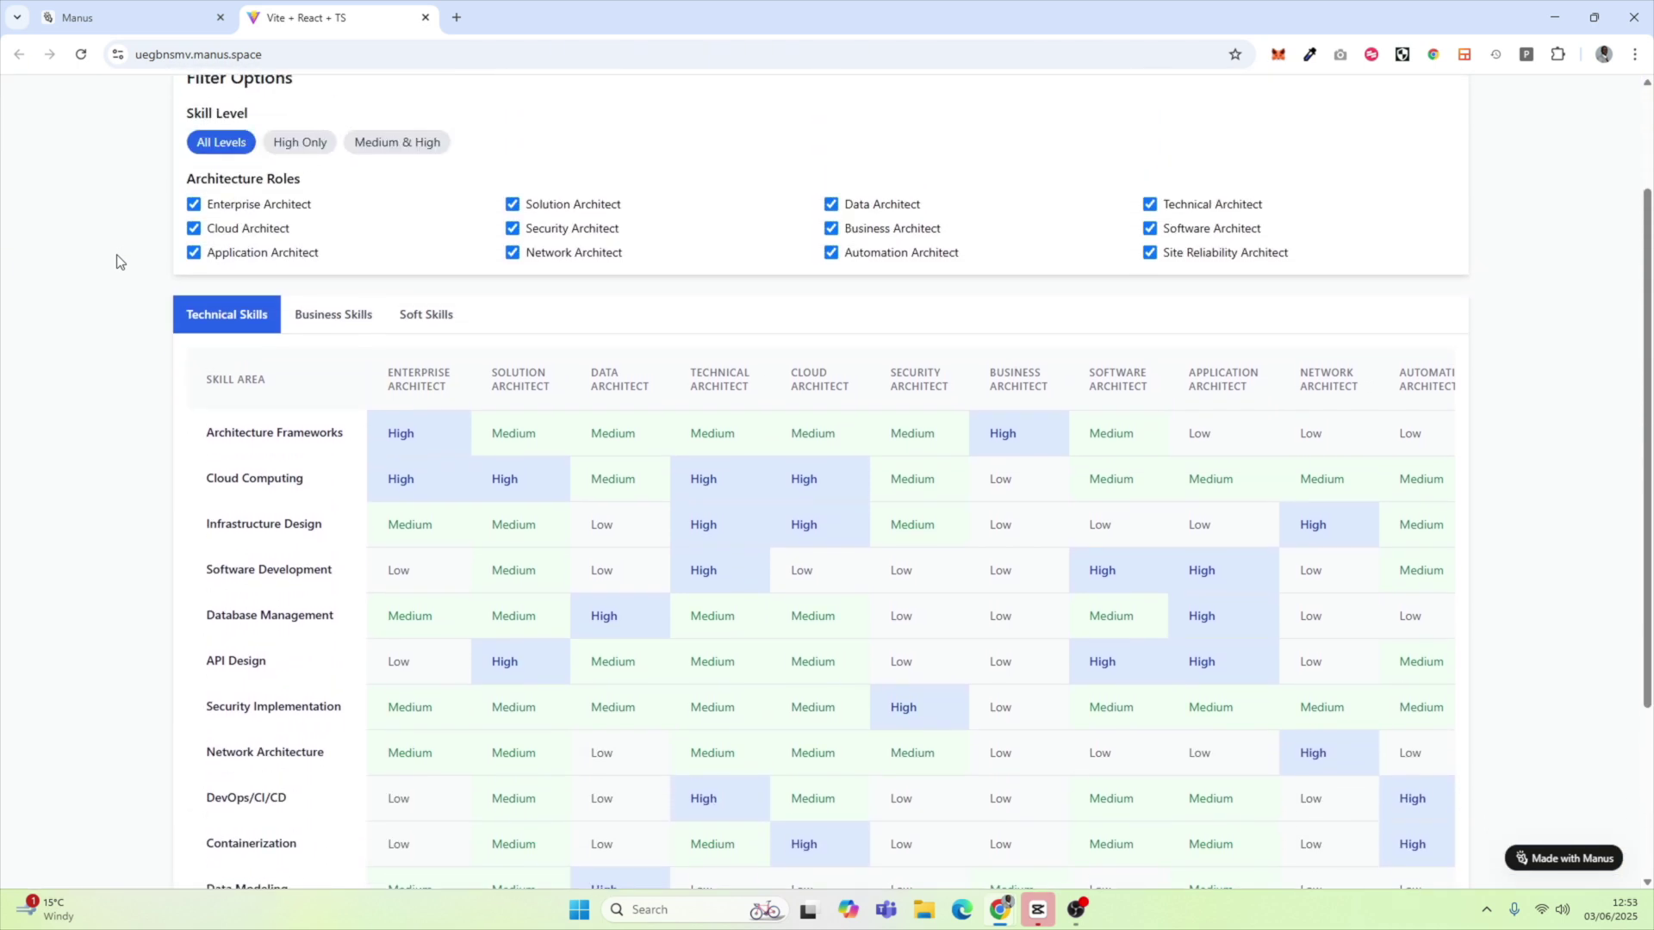
scroll(119, 262, up, 1)
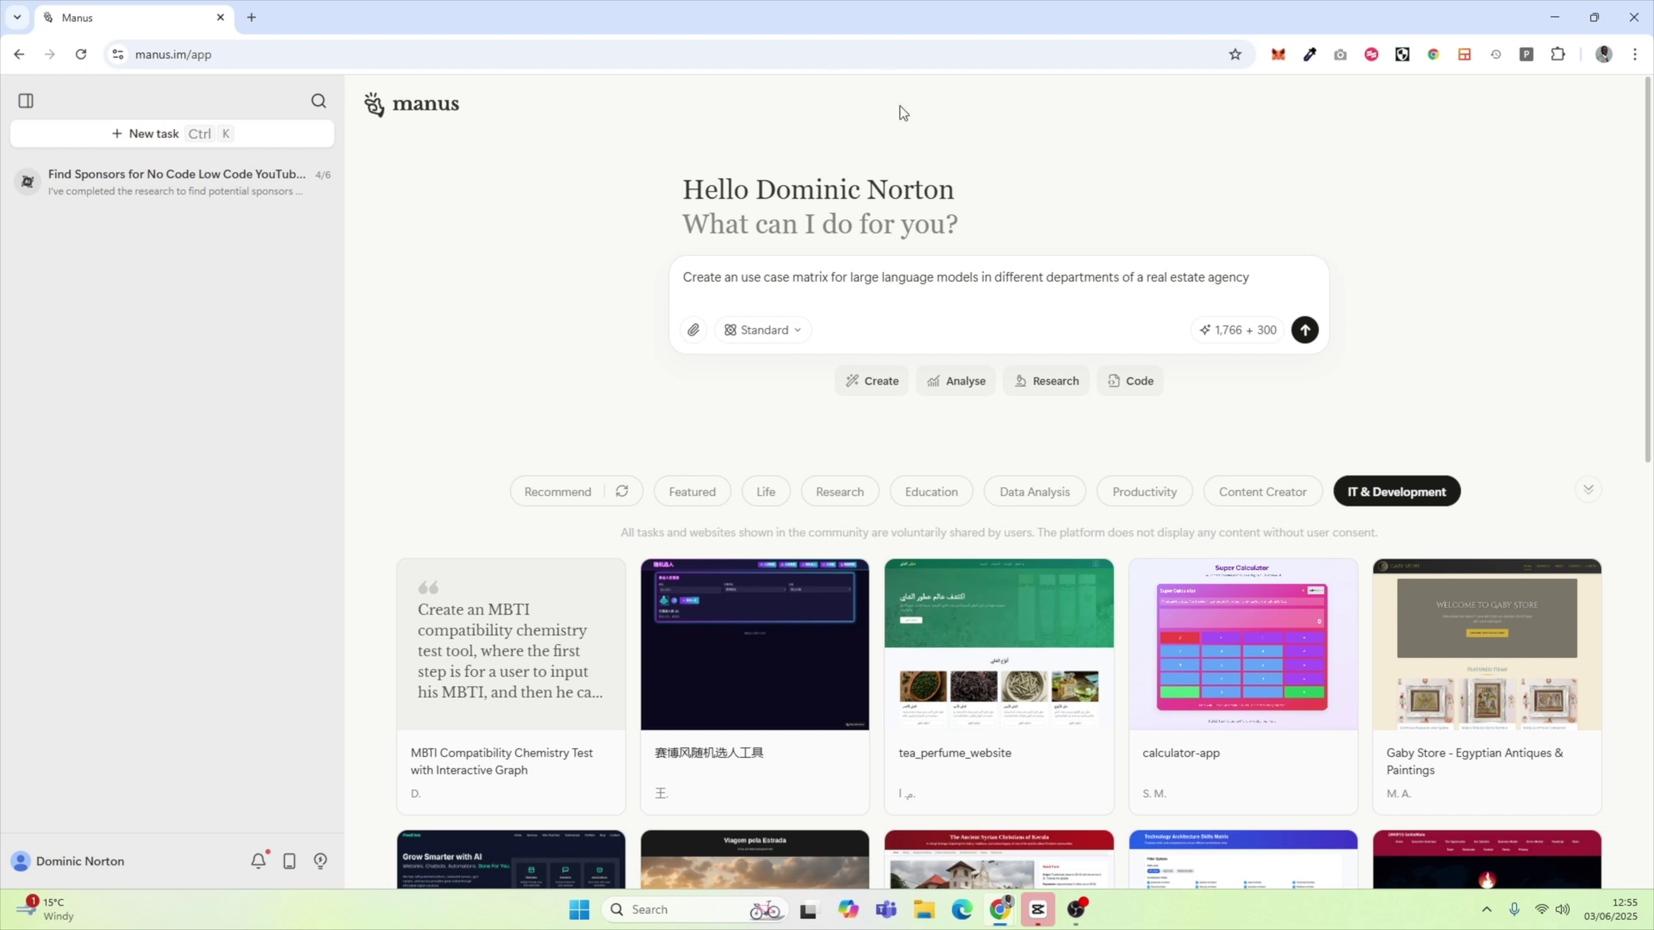
- Submit the task "Create an use case matrix for large language models in different departments of a real estate agency" and review its work log
click(1304, 329)
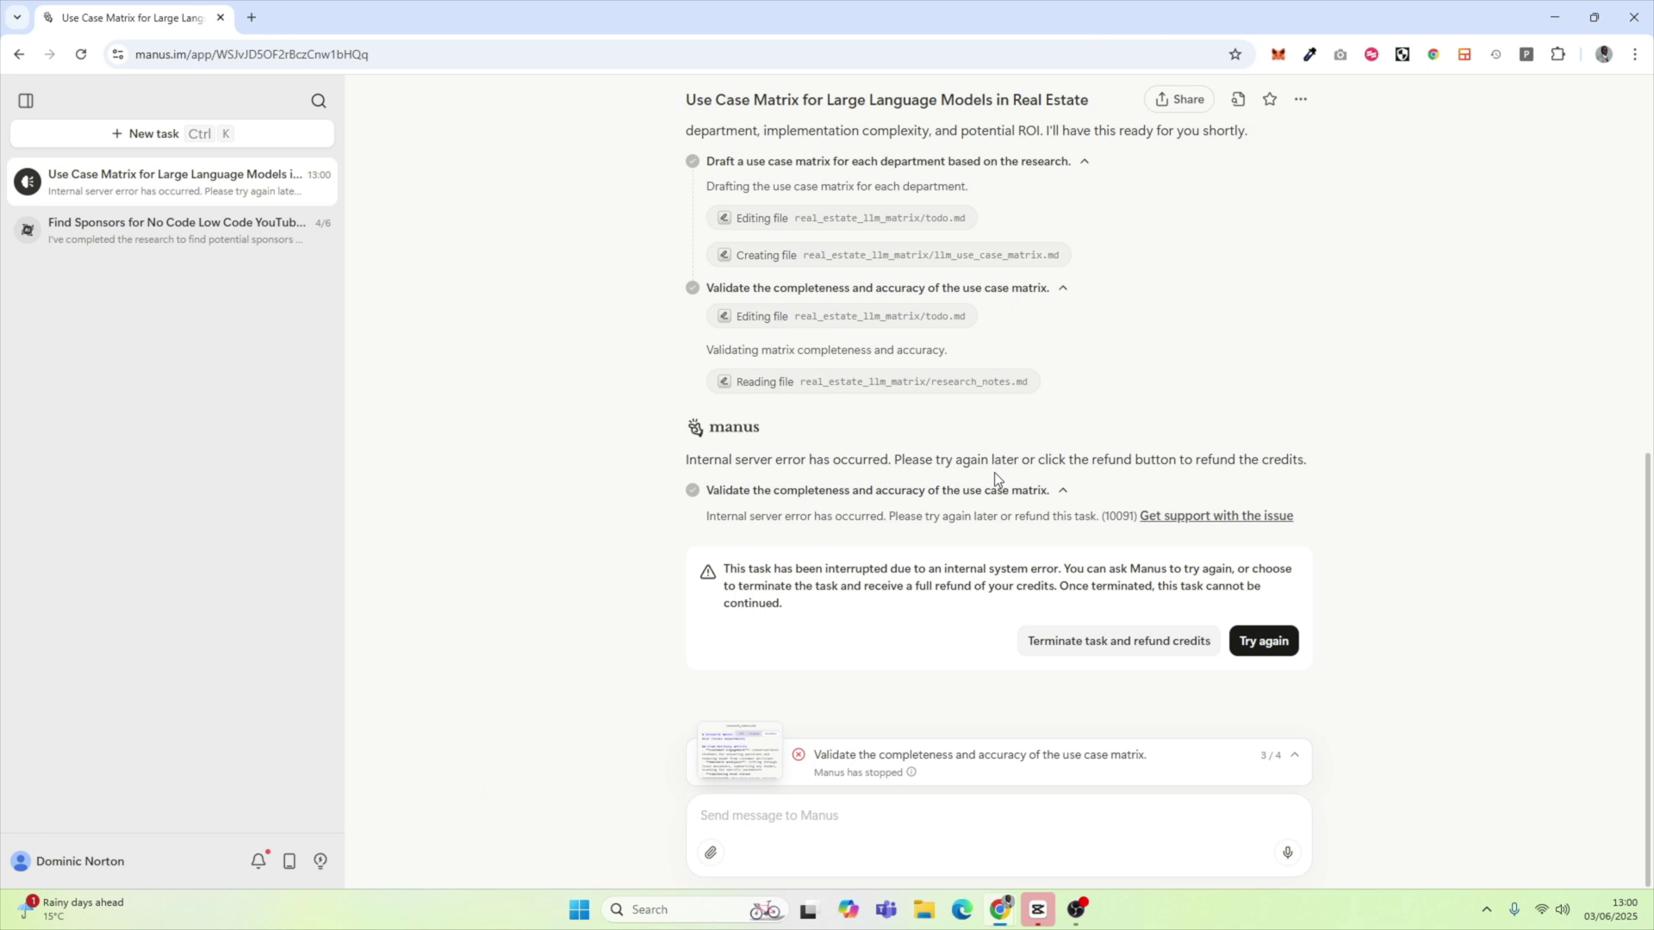
scroll(1048, 433, up, 4)
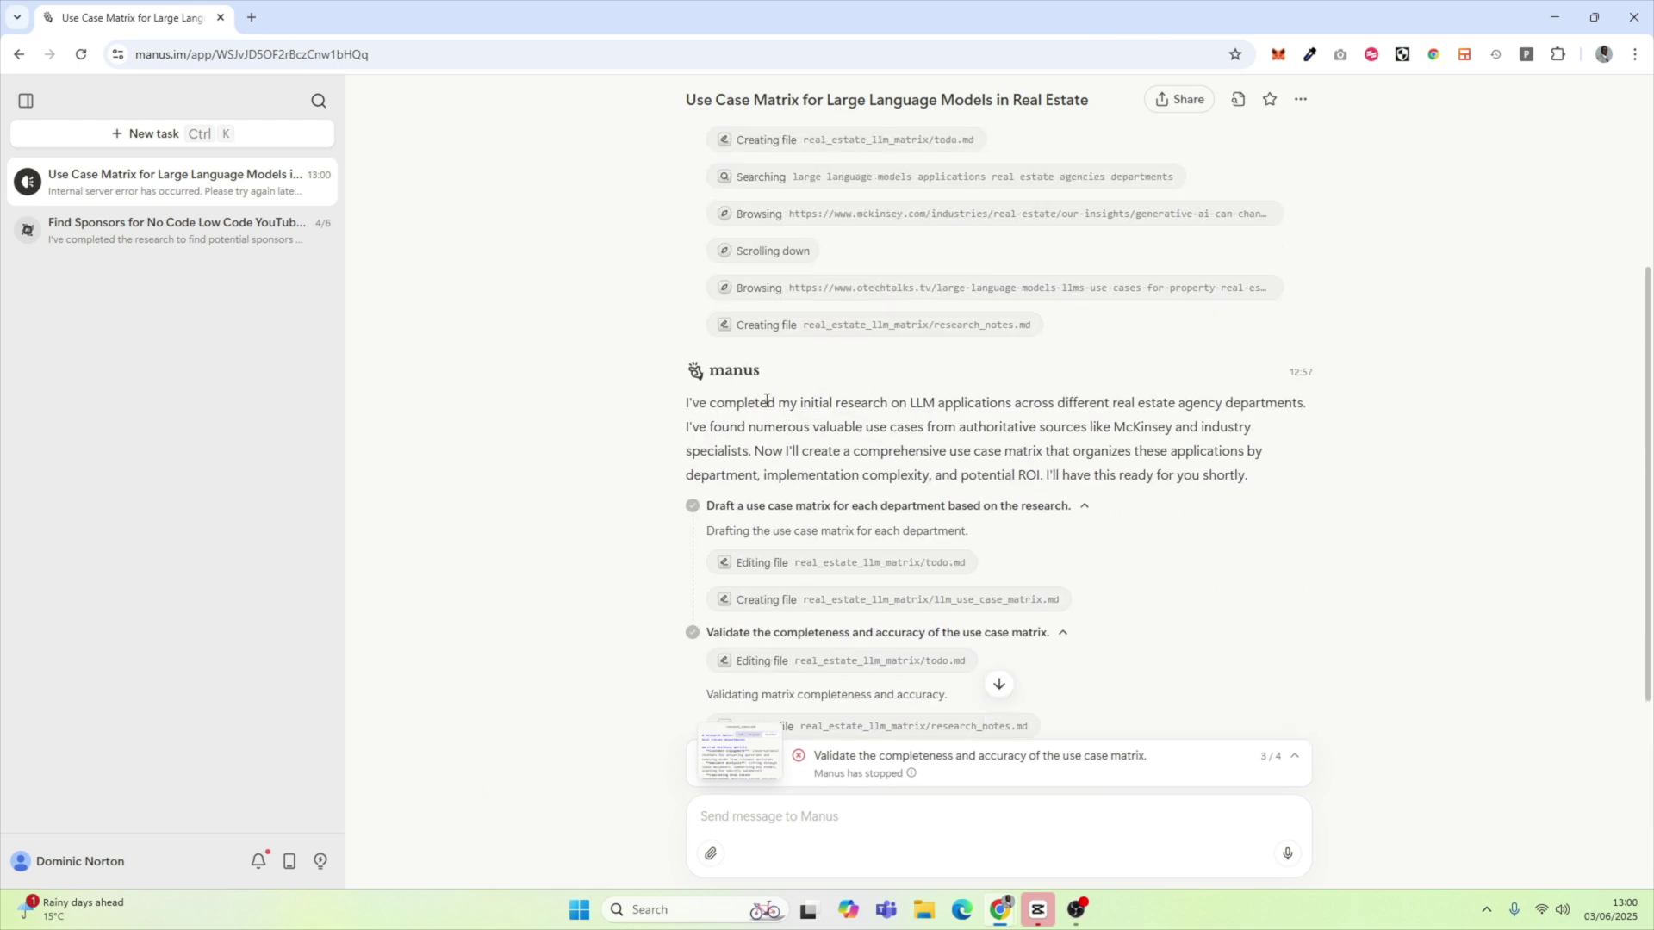
scroll(989, 405, down, 4)
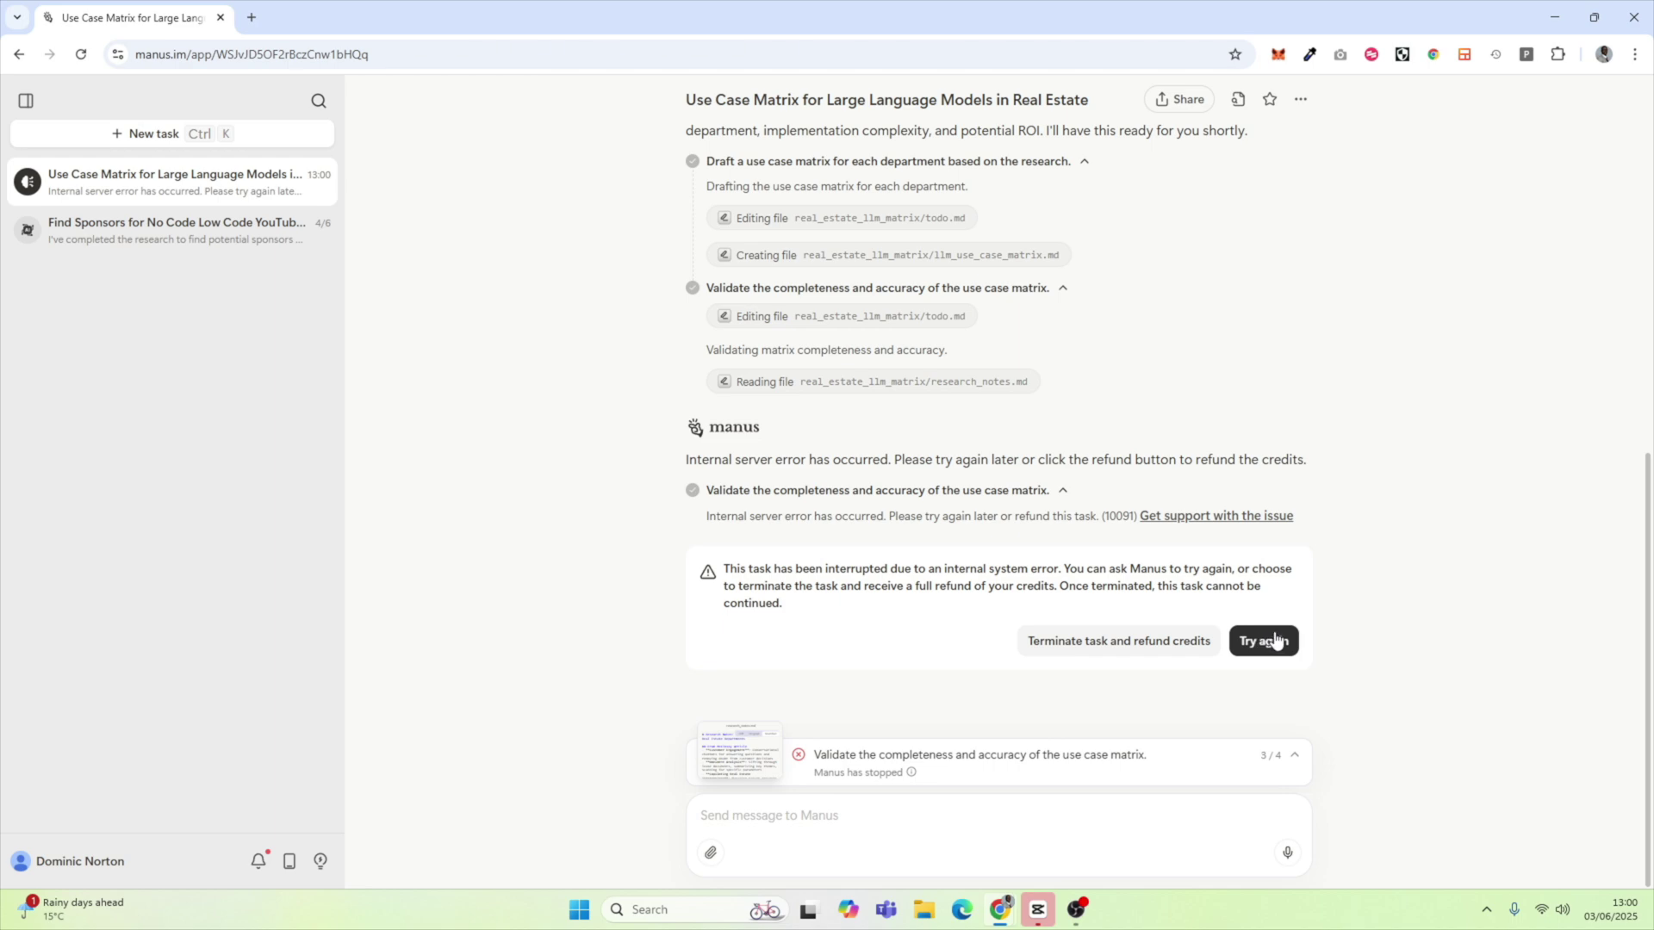
scroll(1047, 482, up, 3)
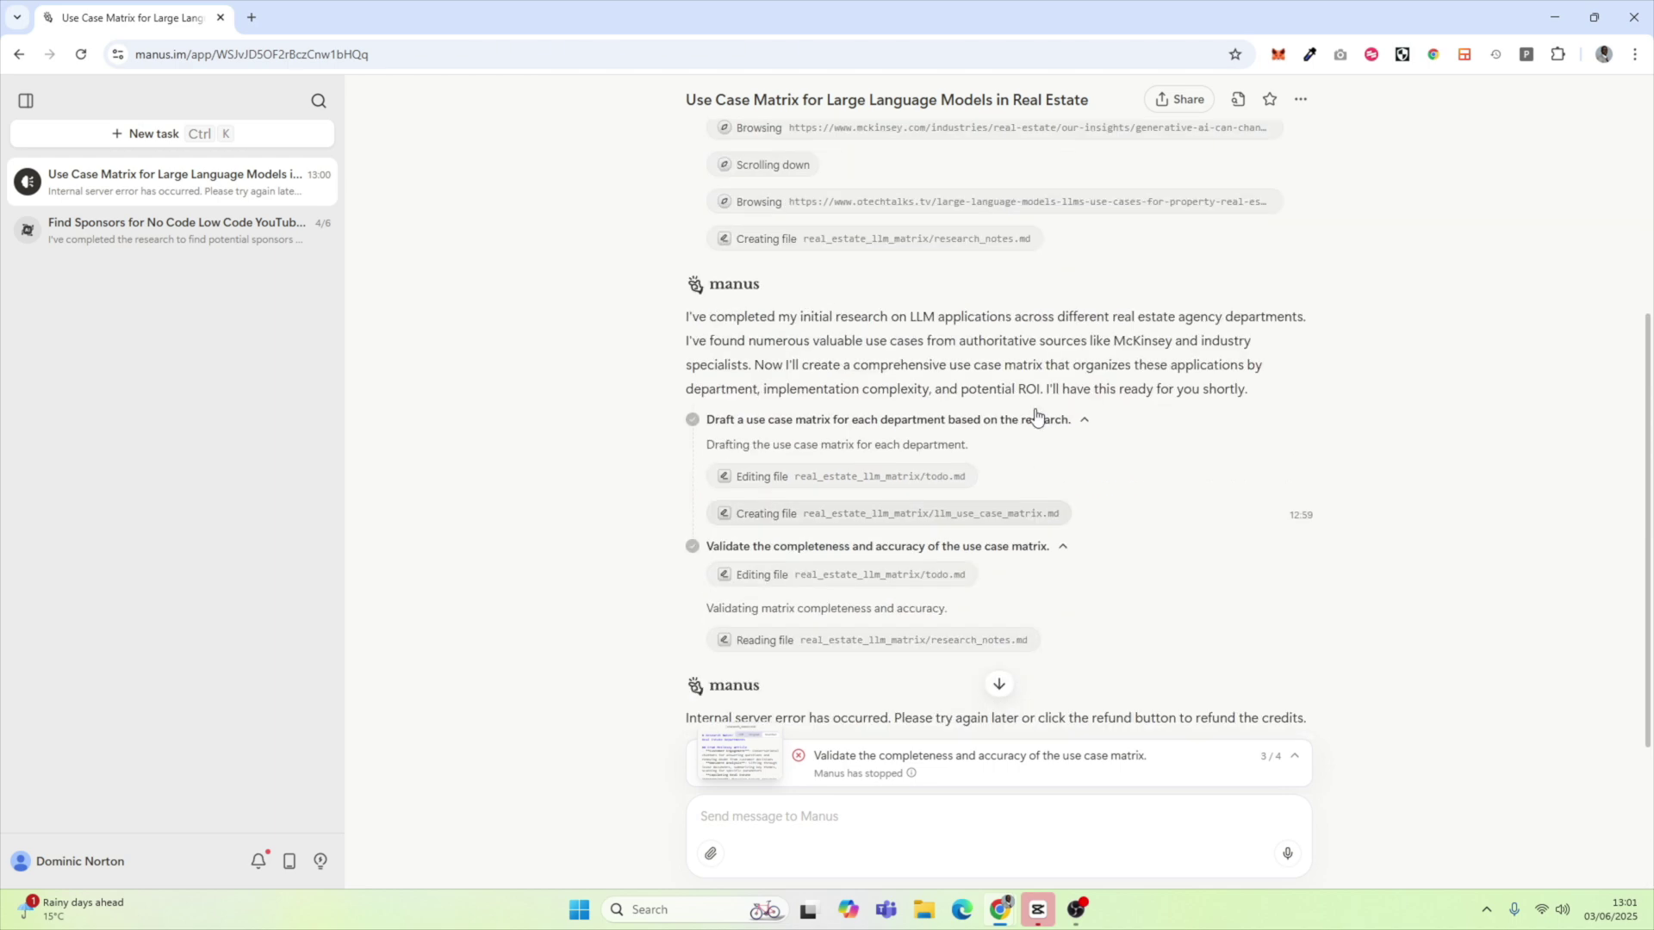
scroll(1036, 417, down, 1)
scroll(1037, 417, up, 2)
scroll(1036, 418, up, 5)
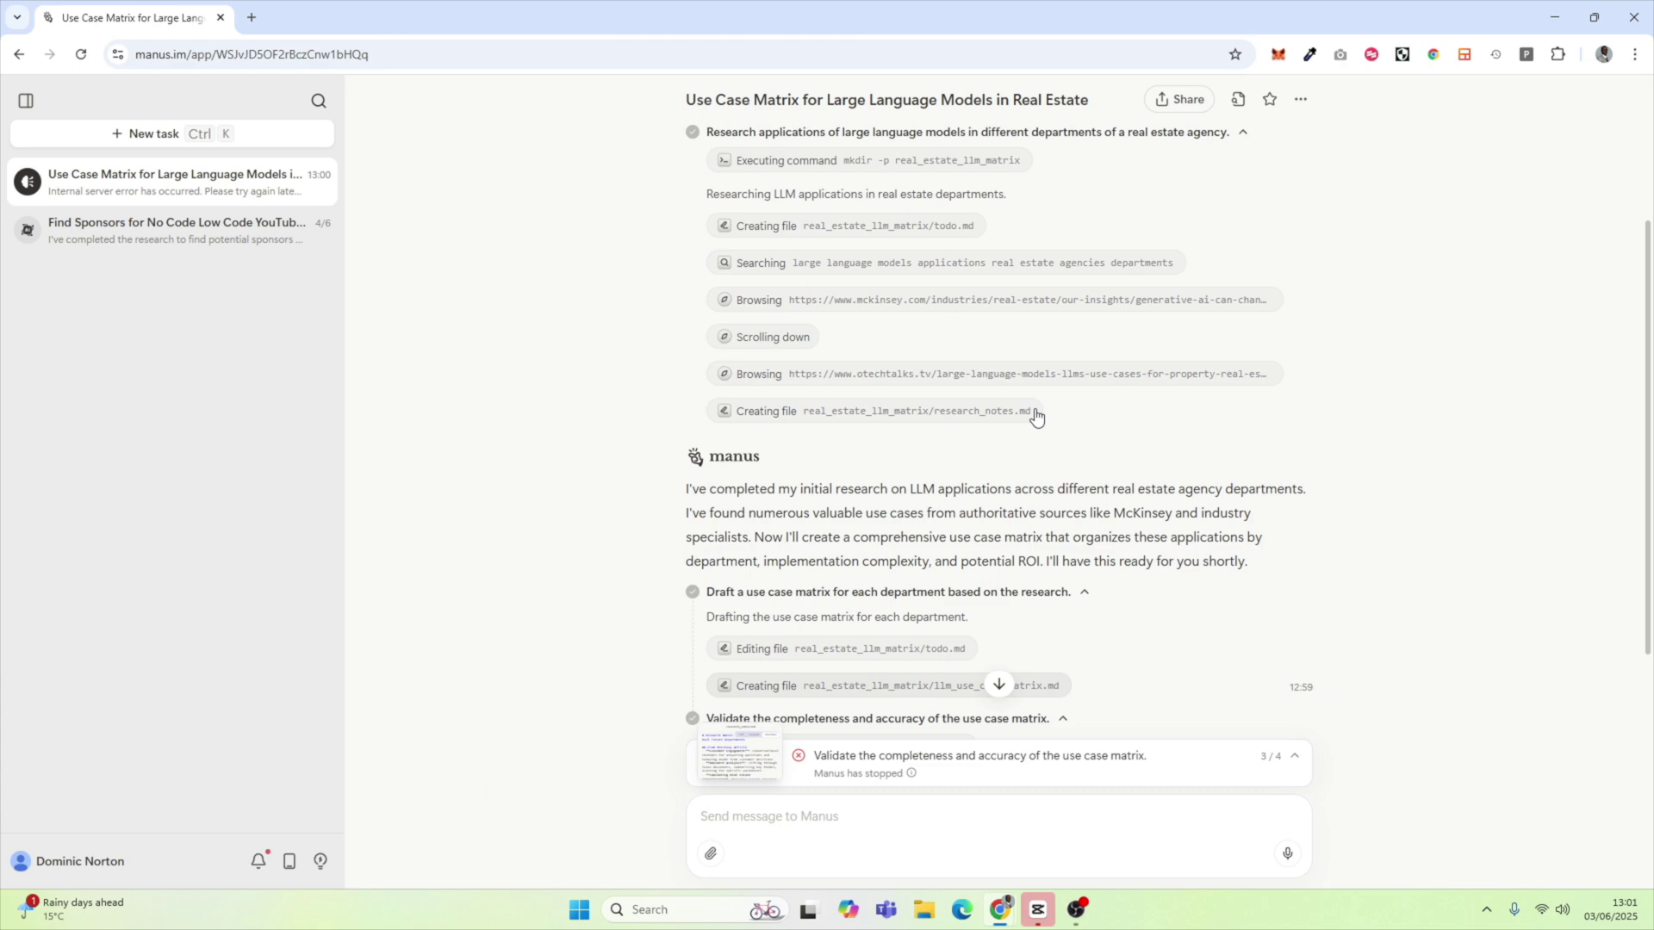
- Select the interrupted task's original prompt text, and terminate both use case matrix runs with their credits refunded
triple_click(856, 224)
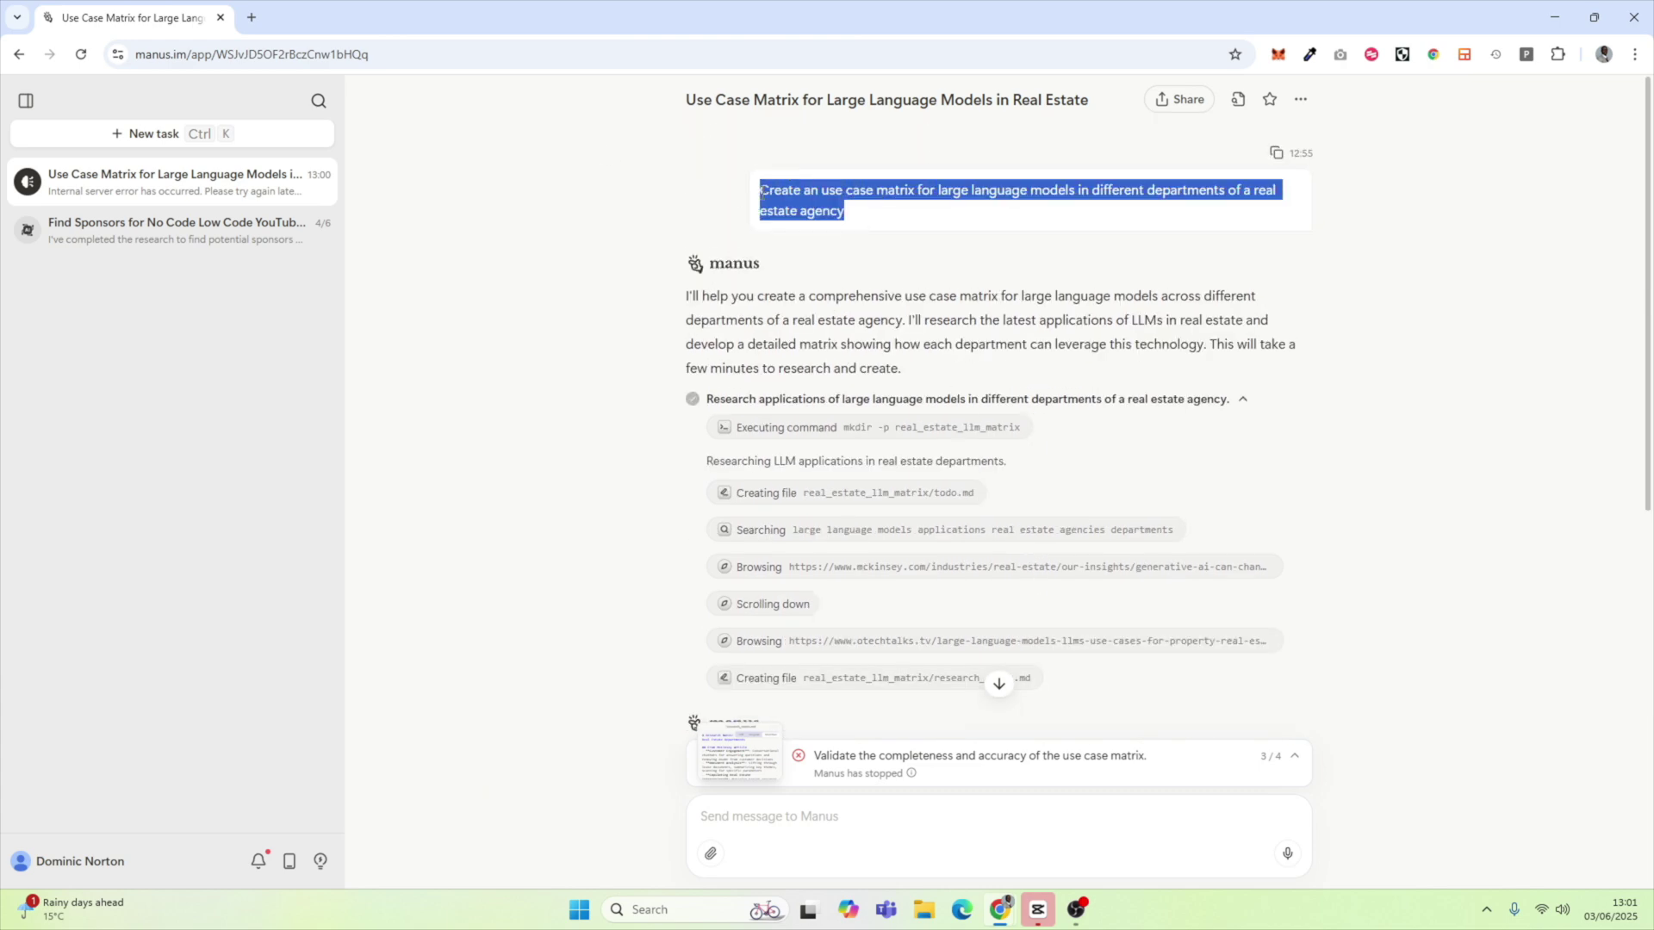
click(999, 683)
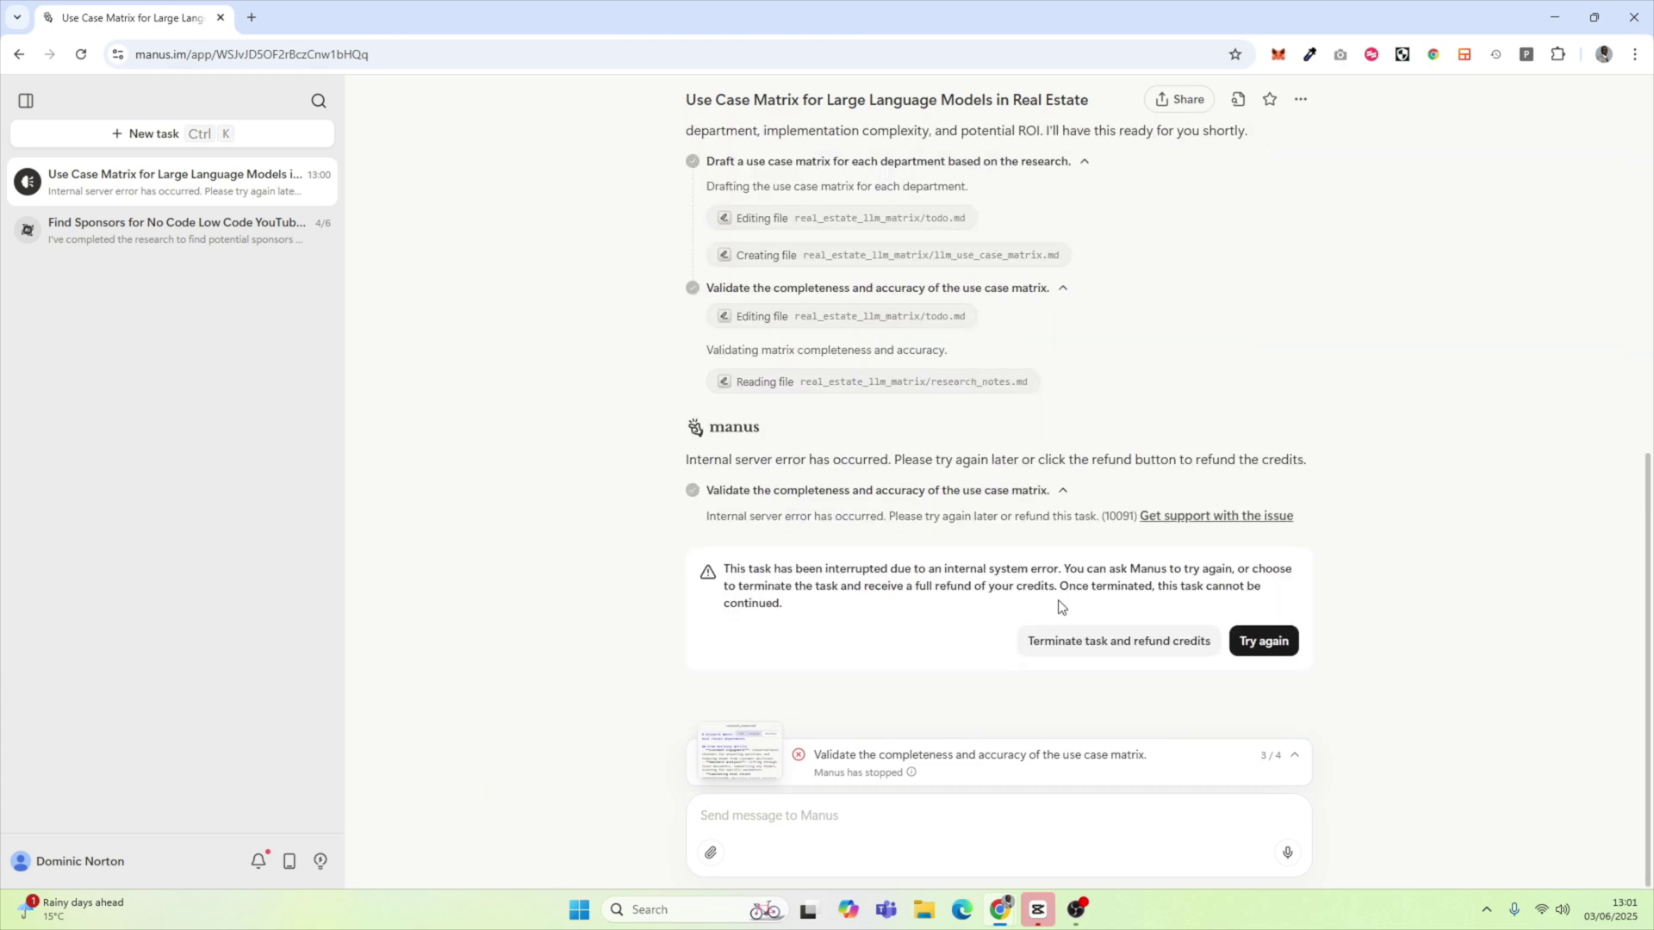
click(1084, 653)
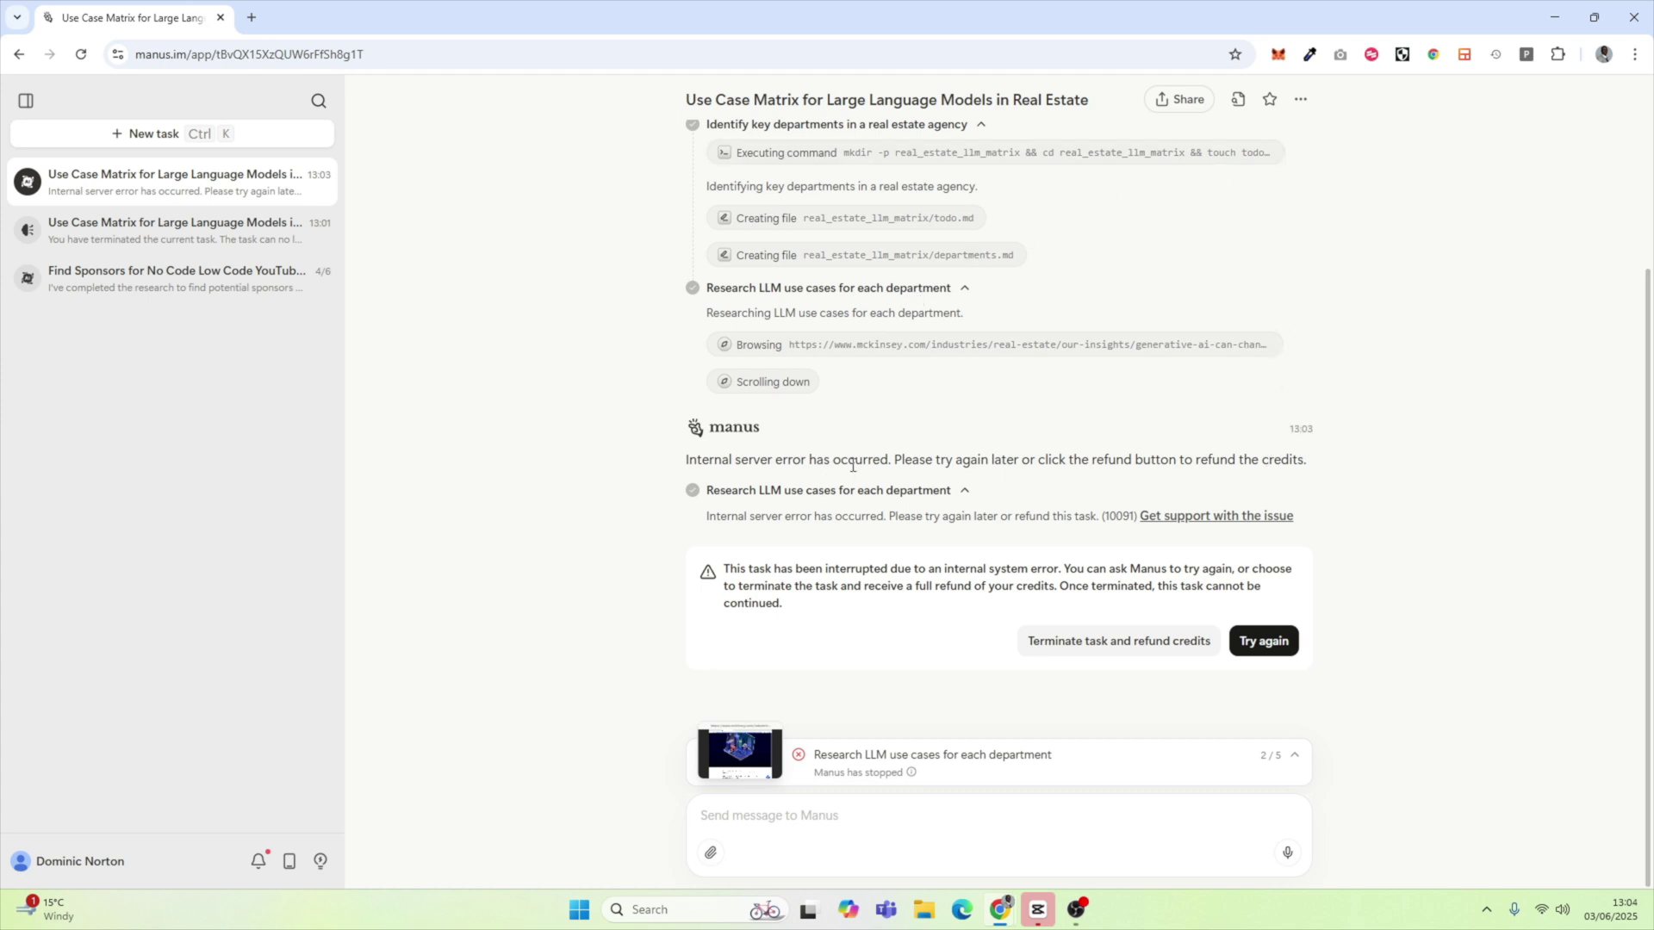
click(1140, 642)
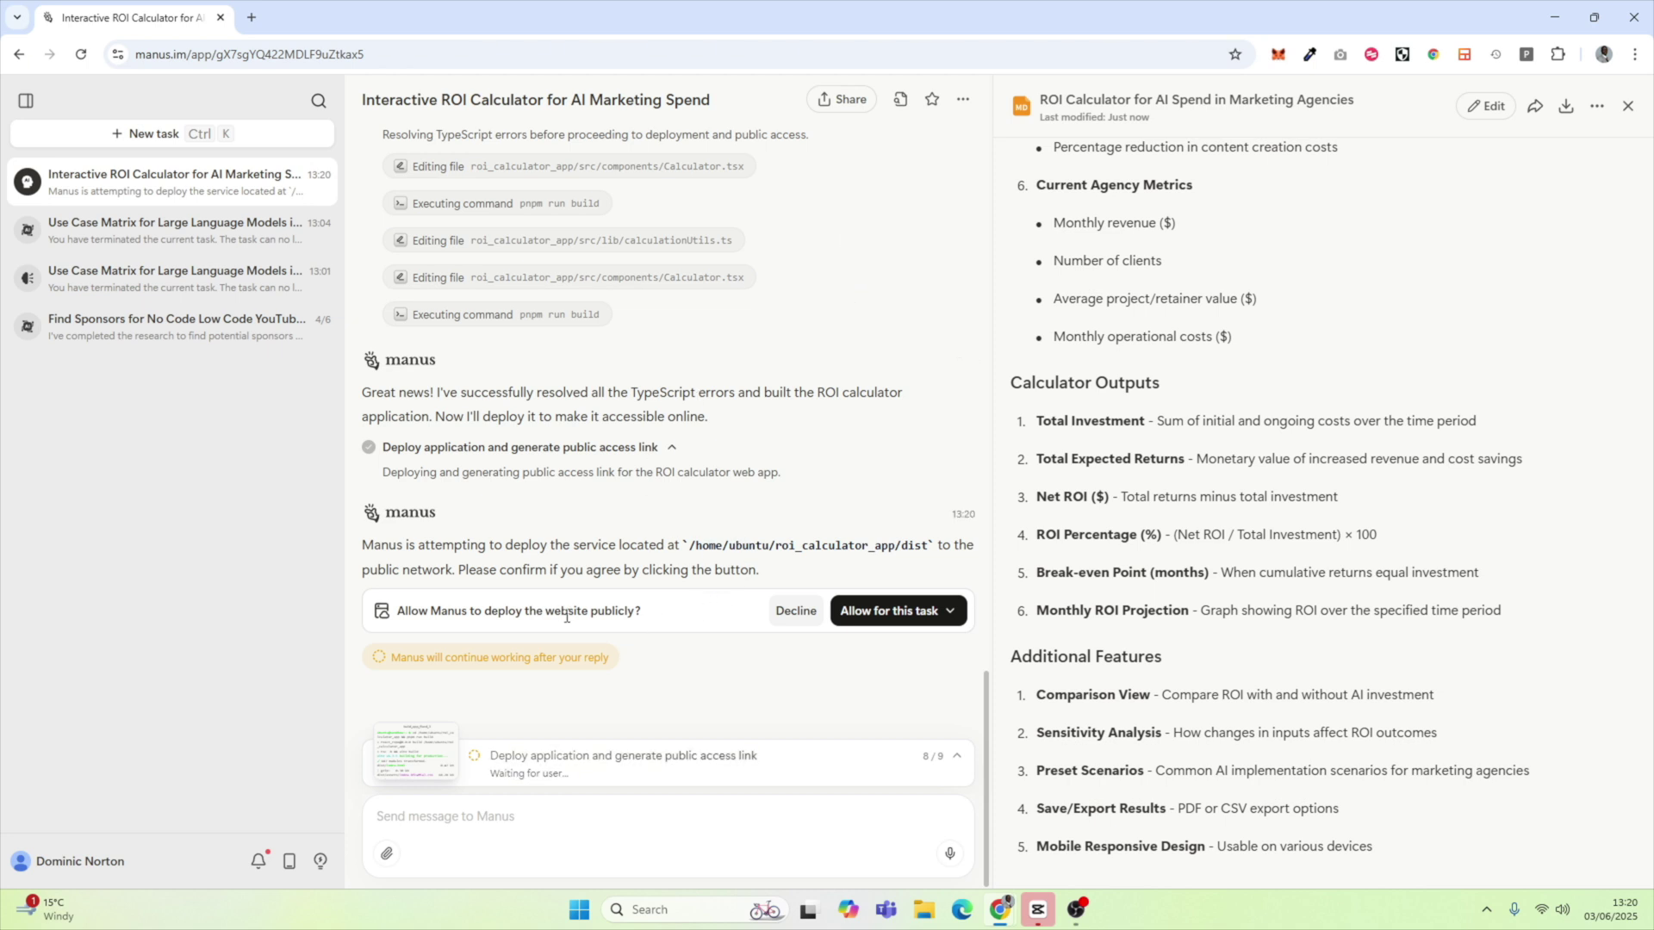
- Allow public deployment of the ROI calculator website for this task only, and review the task's prompt and early build steps
click(951, 613)
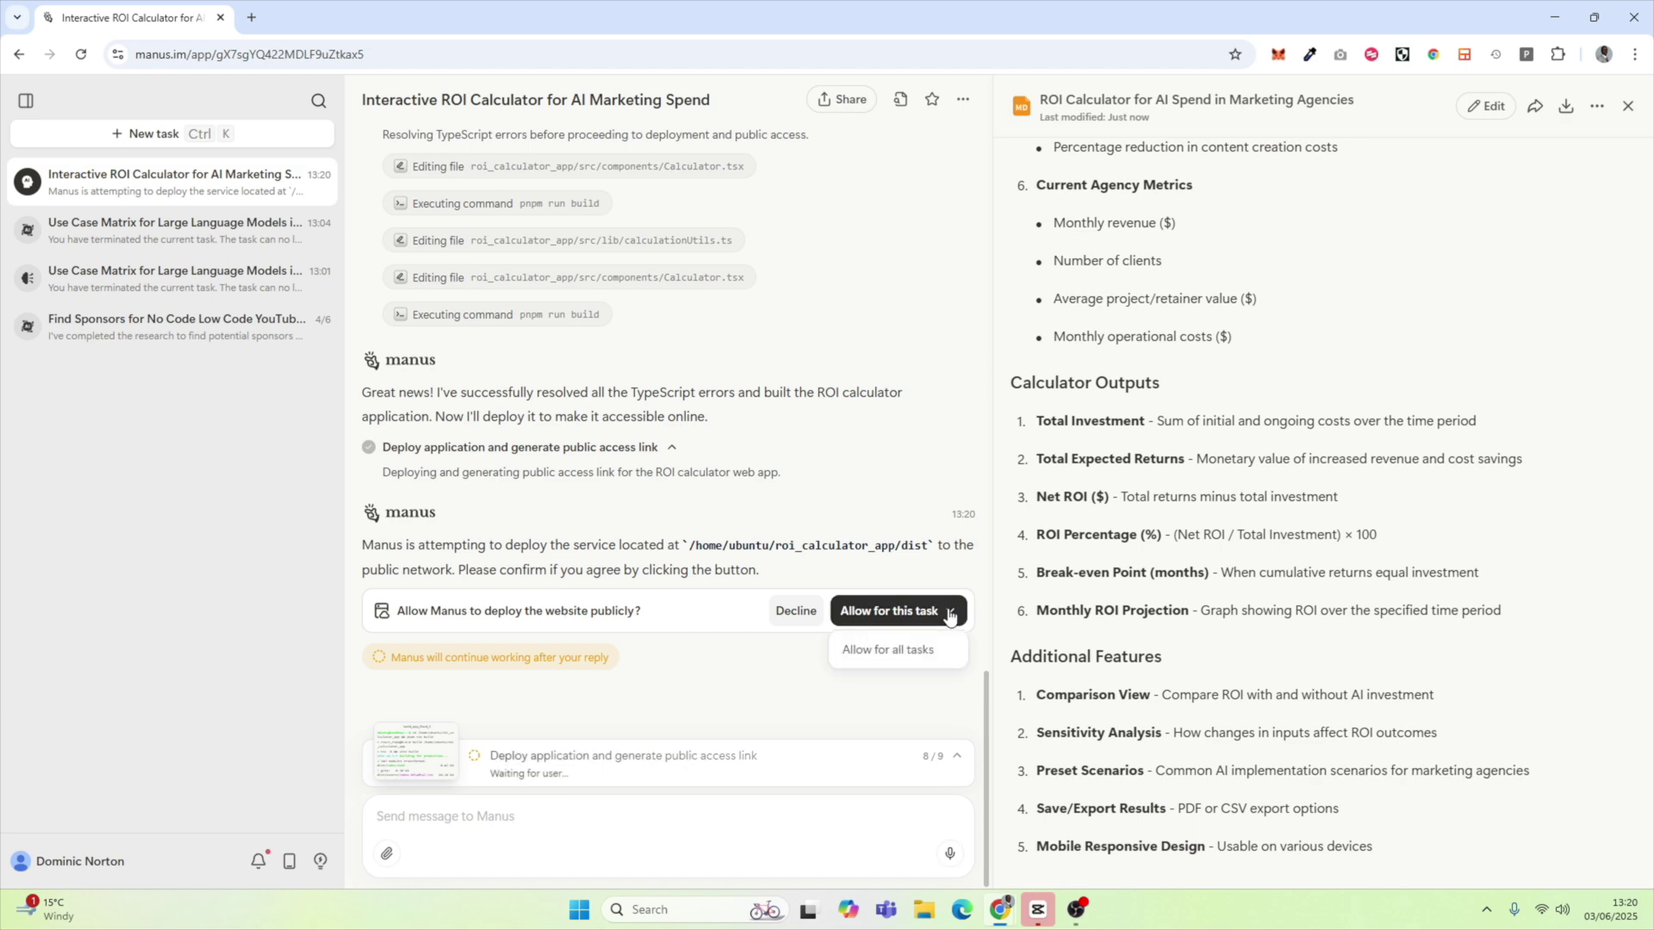
click(900, 611)
scroll(711, 486, up, 10)
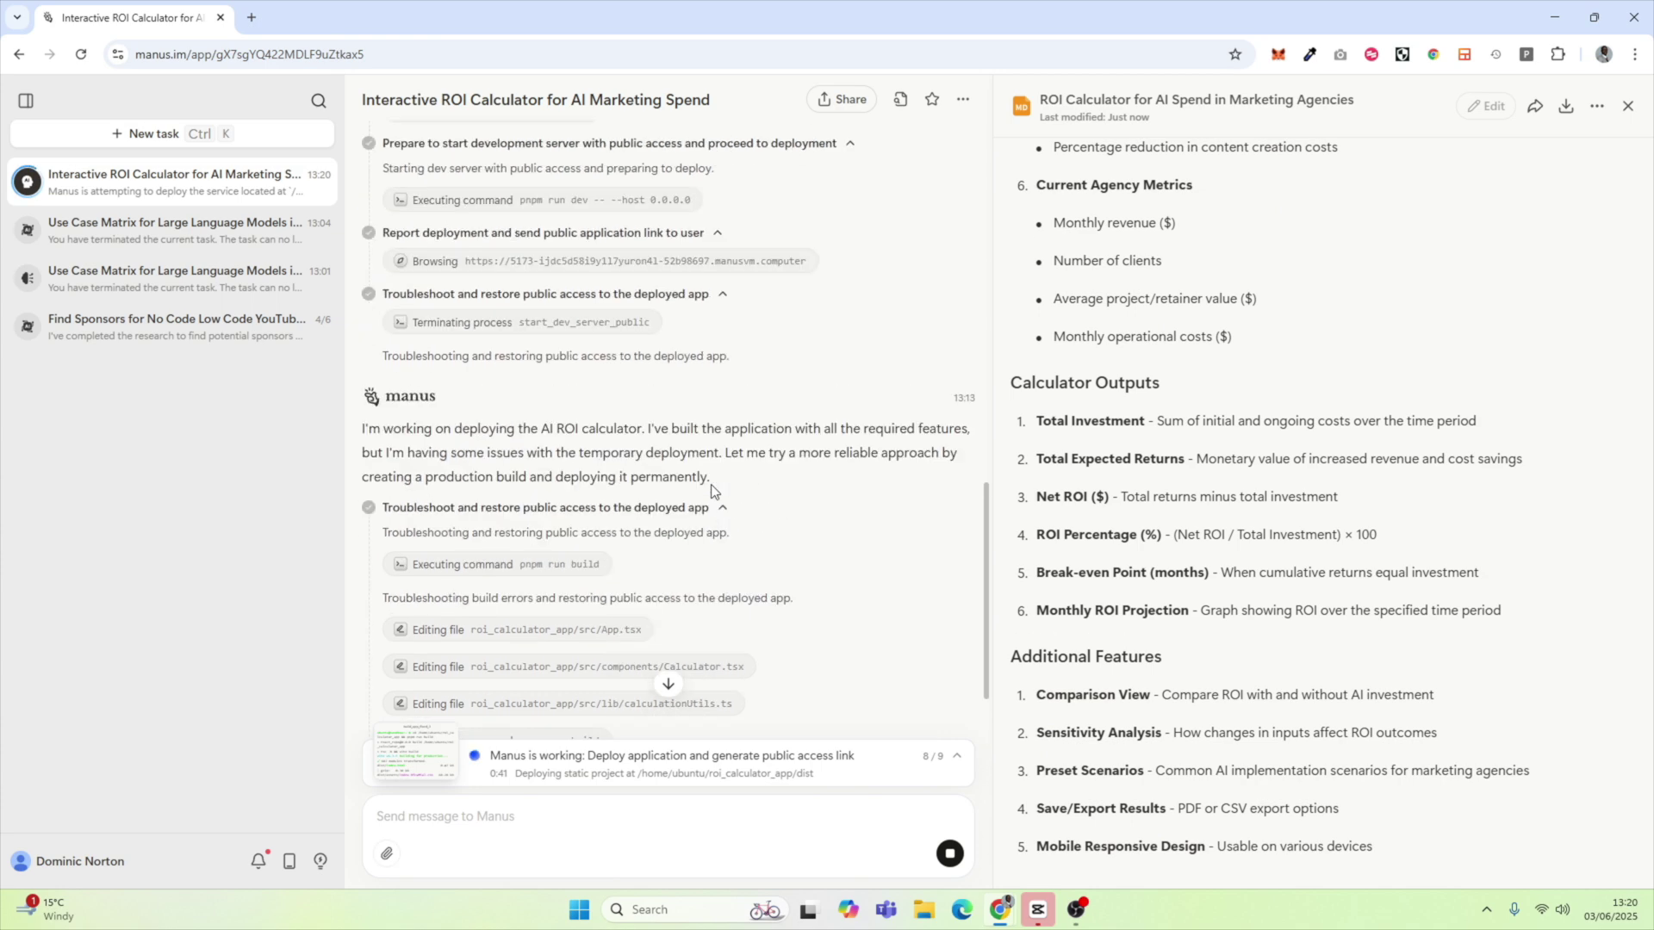
scroll(739, 320, up, 15)
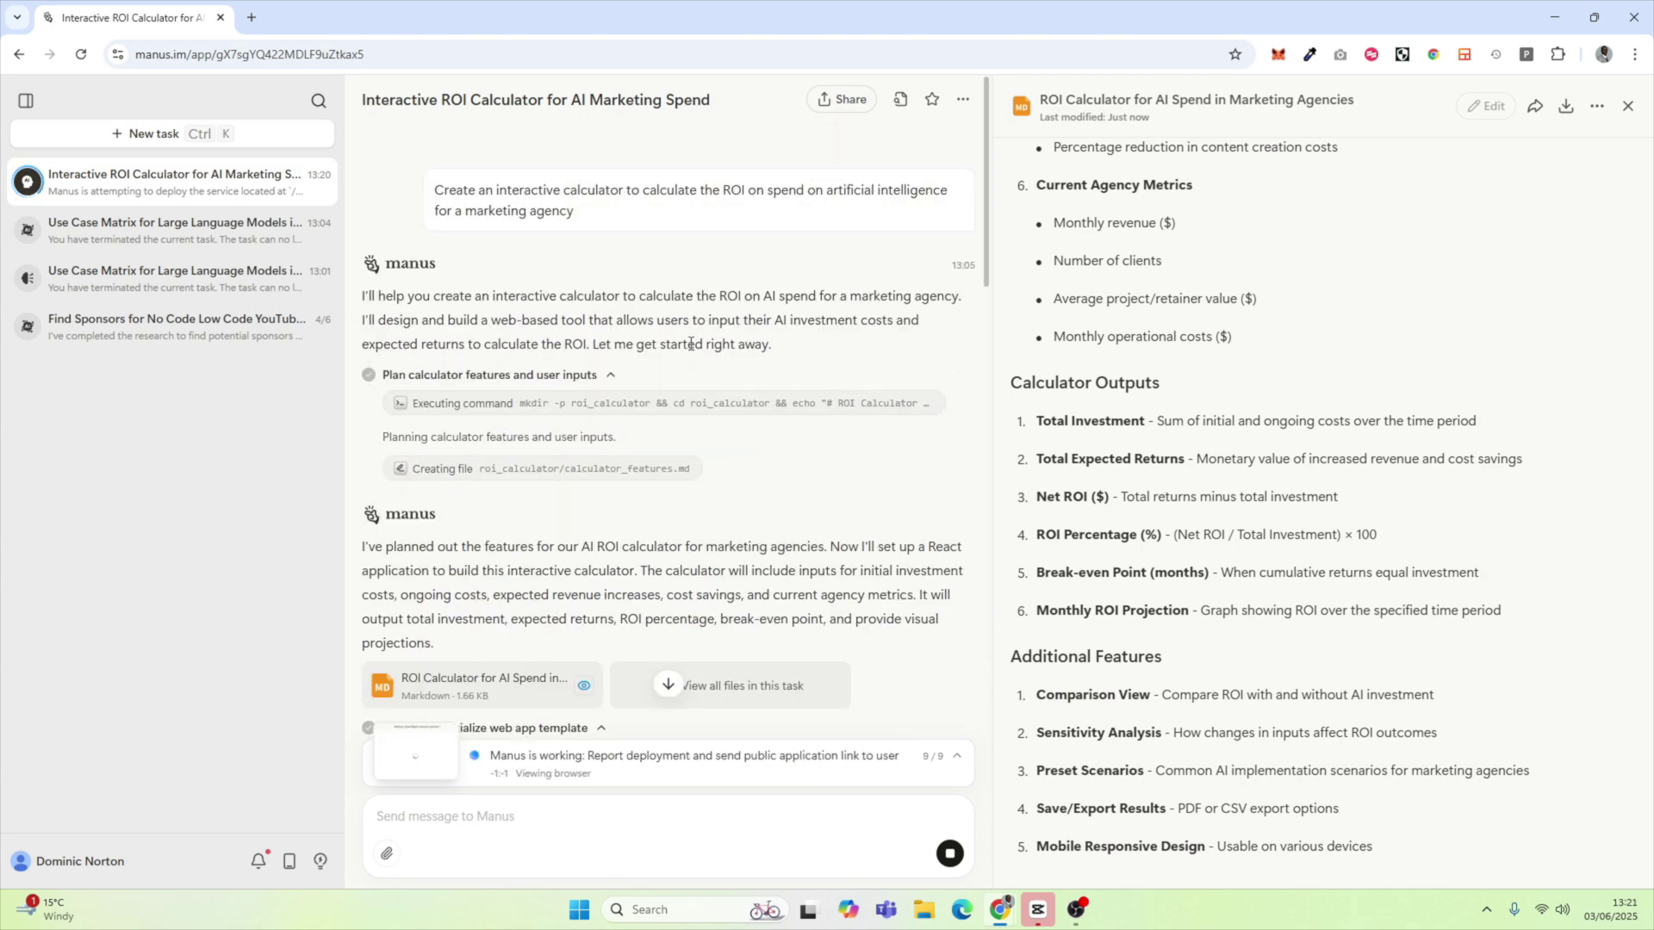
scroll(691, 344, down, 3)
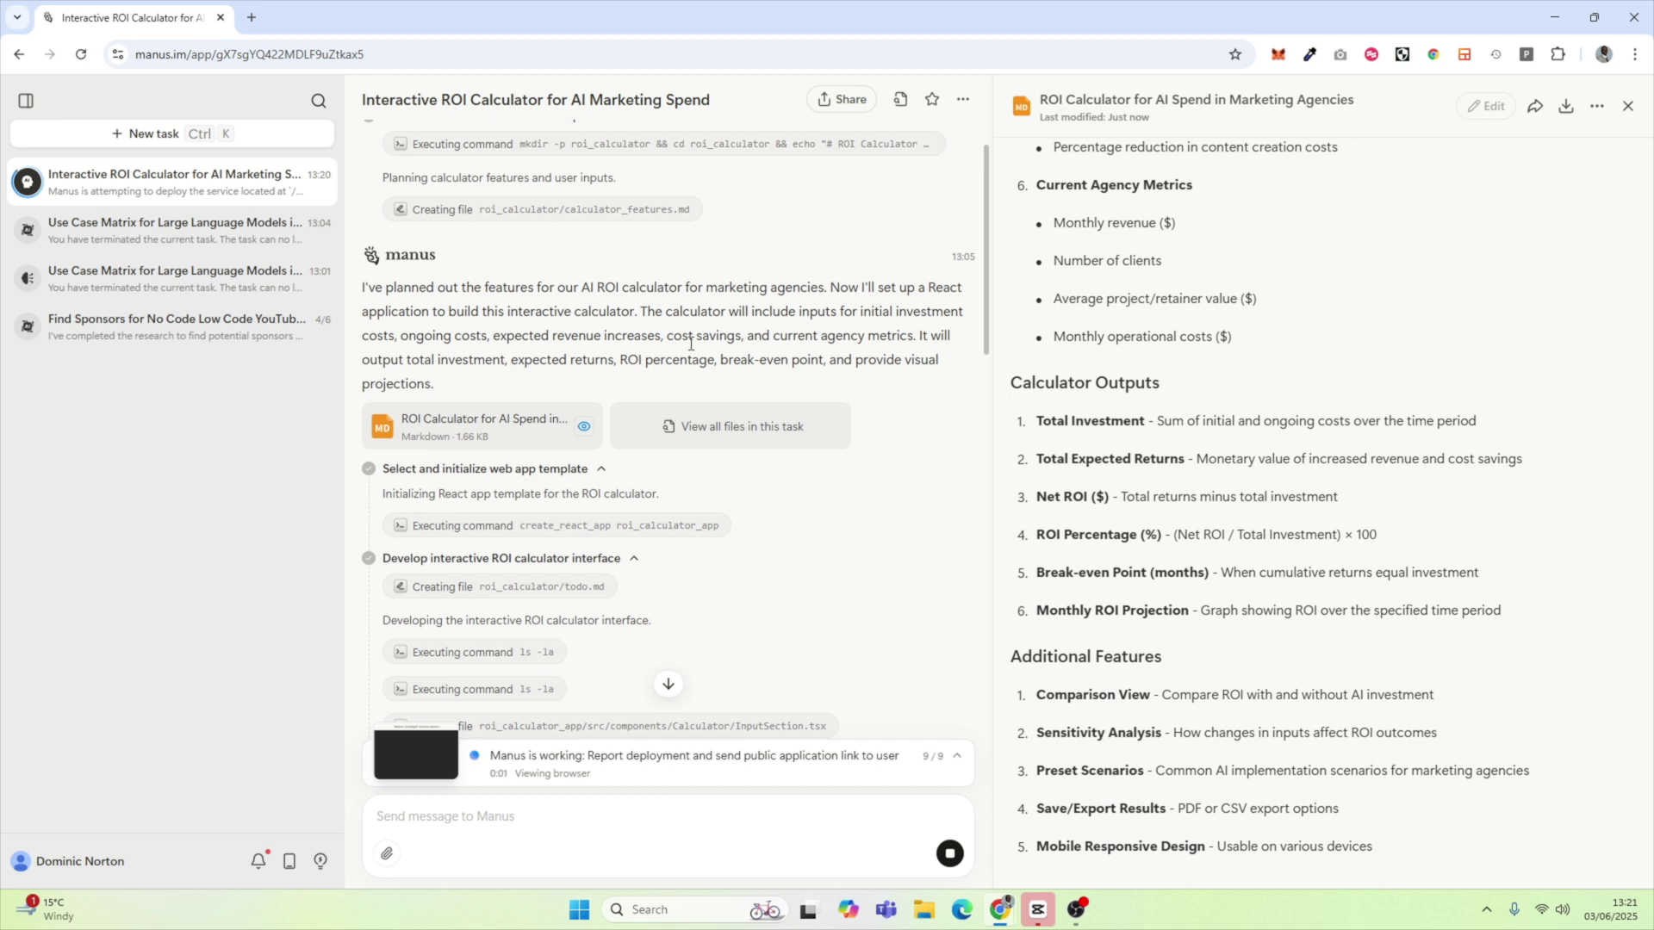
scroll(741, 334, down, 3)
scroll(740, 336, up, 1)
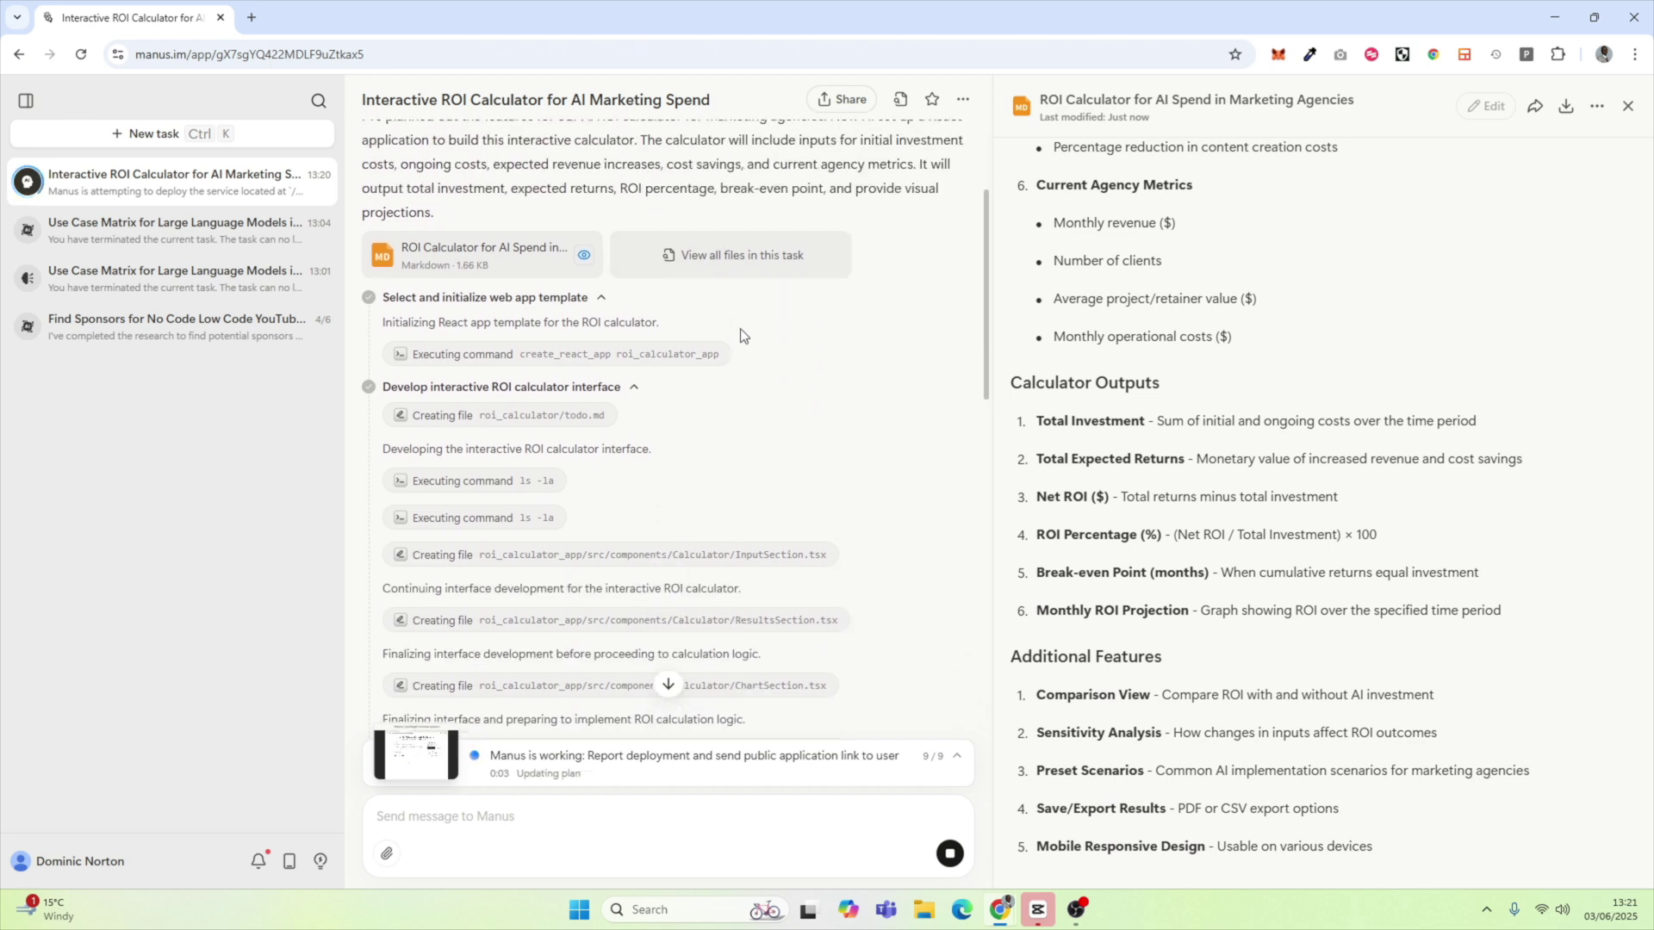
- Review the ROI calculator task's remaining build, troubleshooting and deployment log through to the completion message
scroll(741, 337, down, 6)
scroll(740, 345, down, 1)
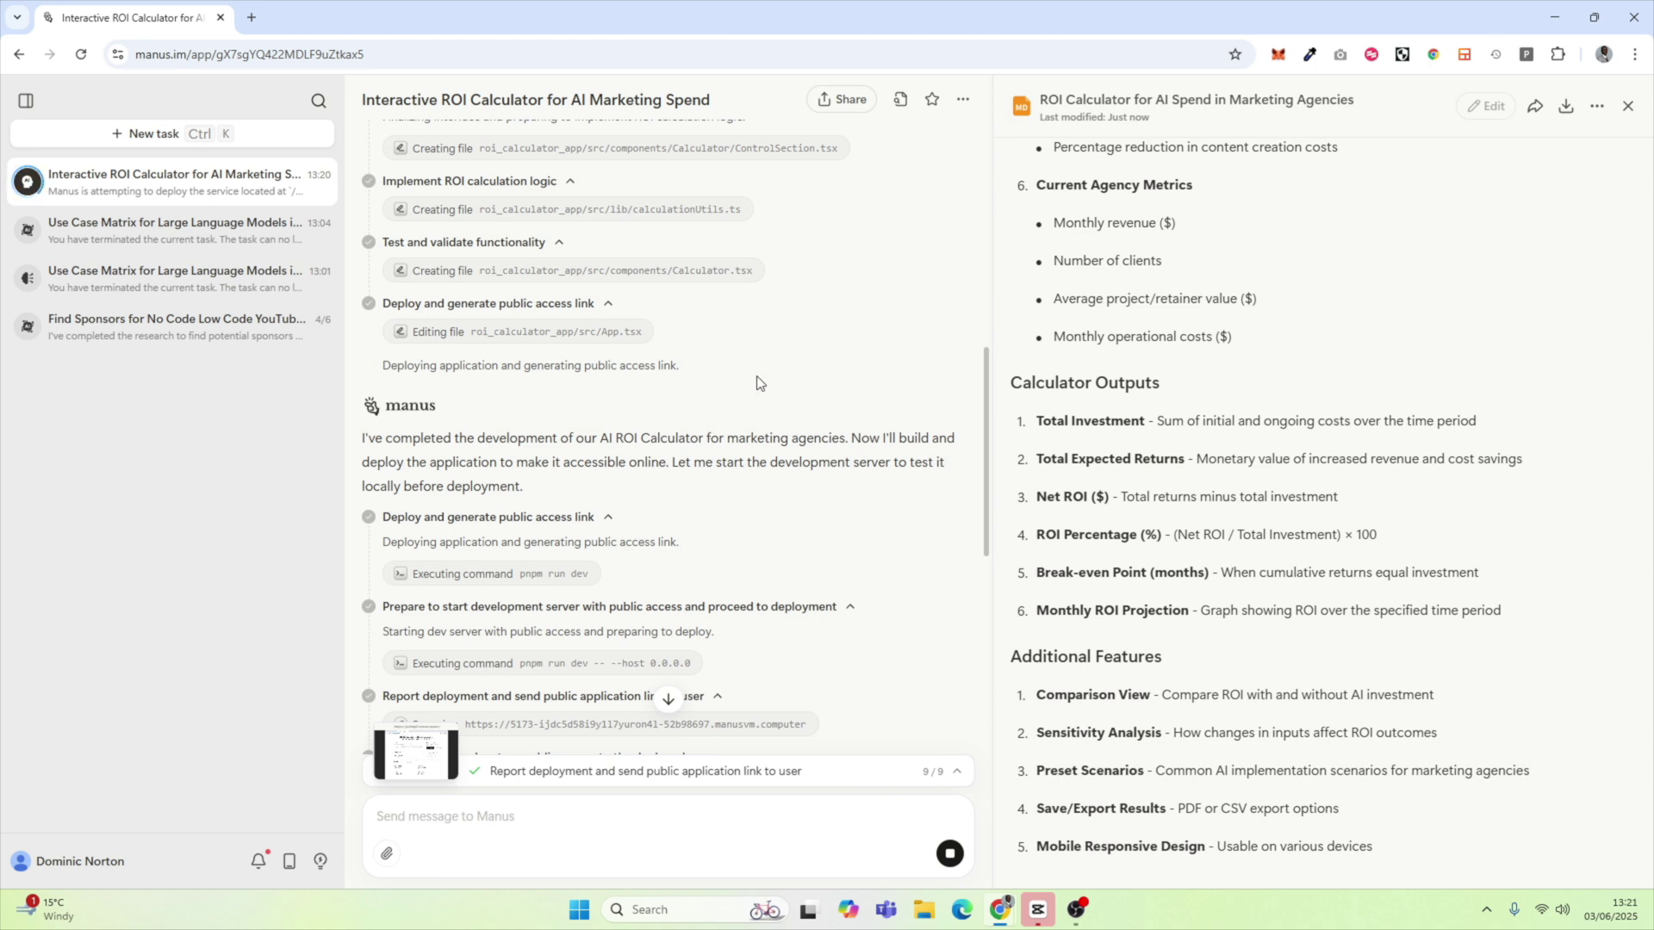
scroll(758, 353, down, 6)
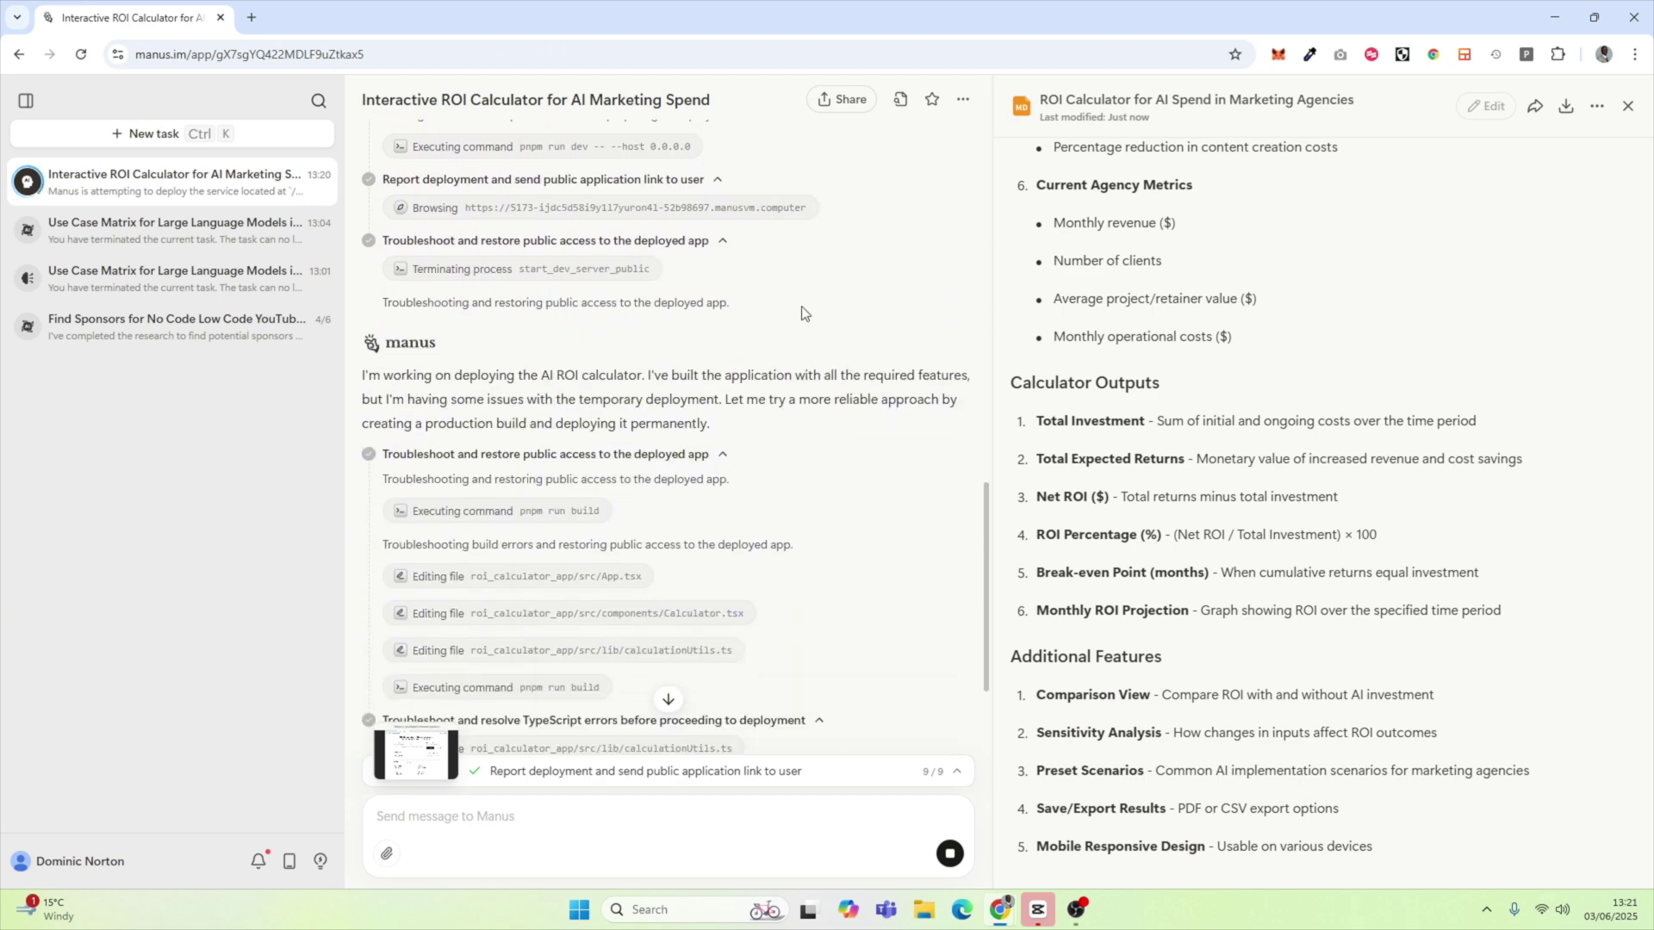
scroll(803, 316, down, 2)
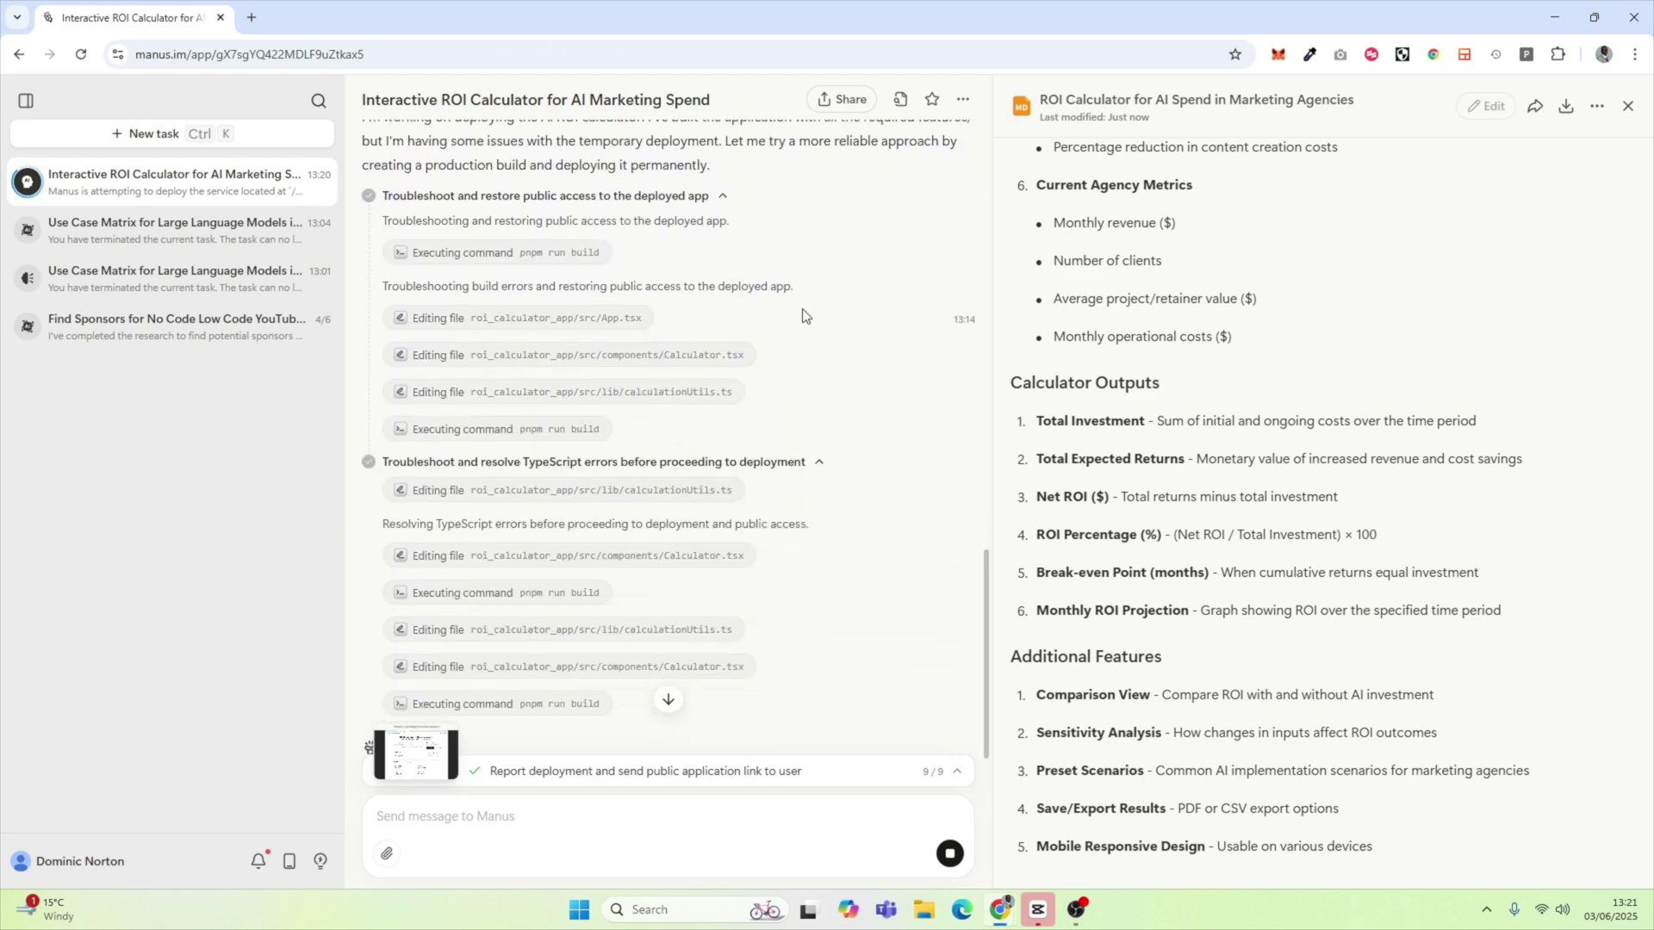
scroll(801, 329, down, 6)
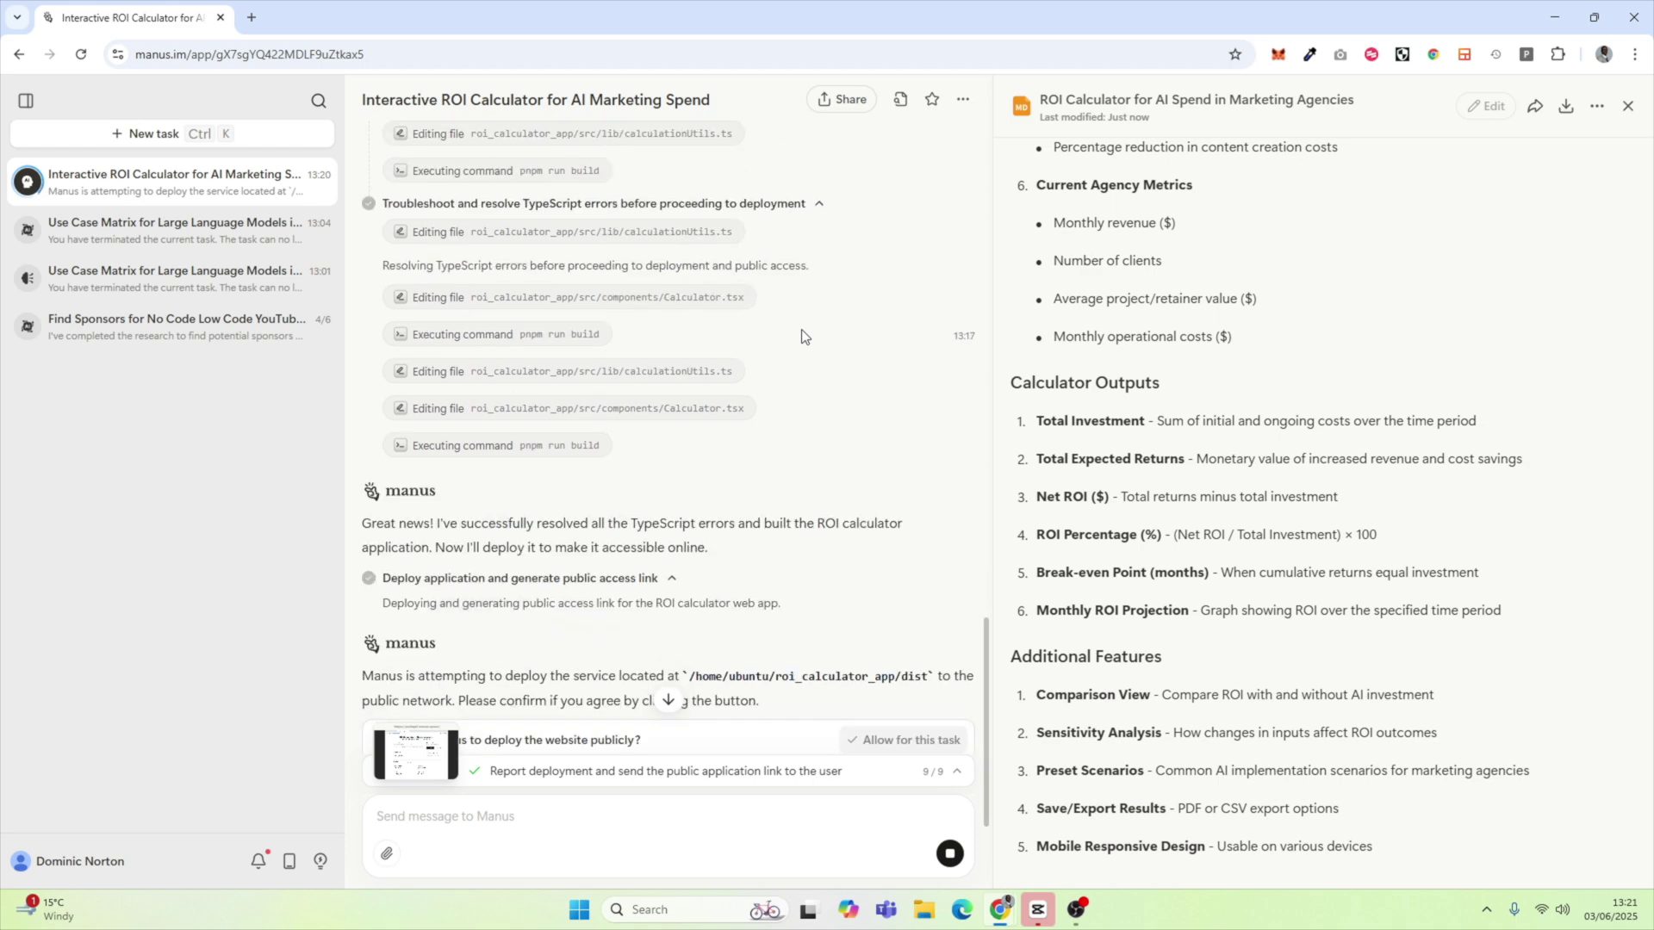
scroll(803, 336, down, 1)
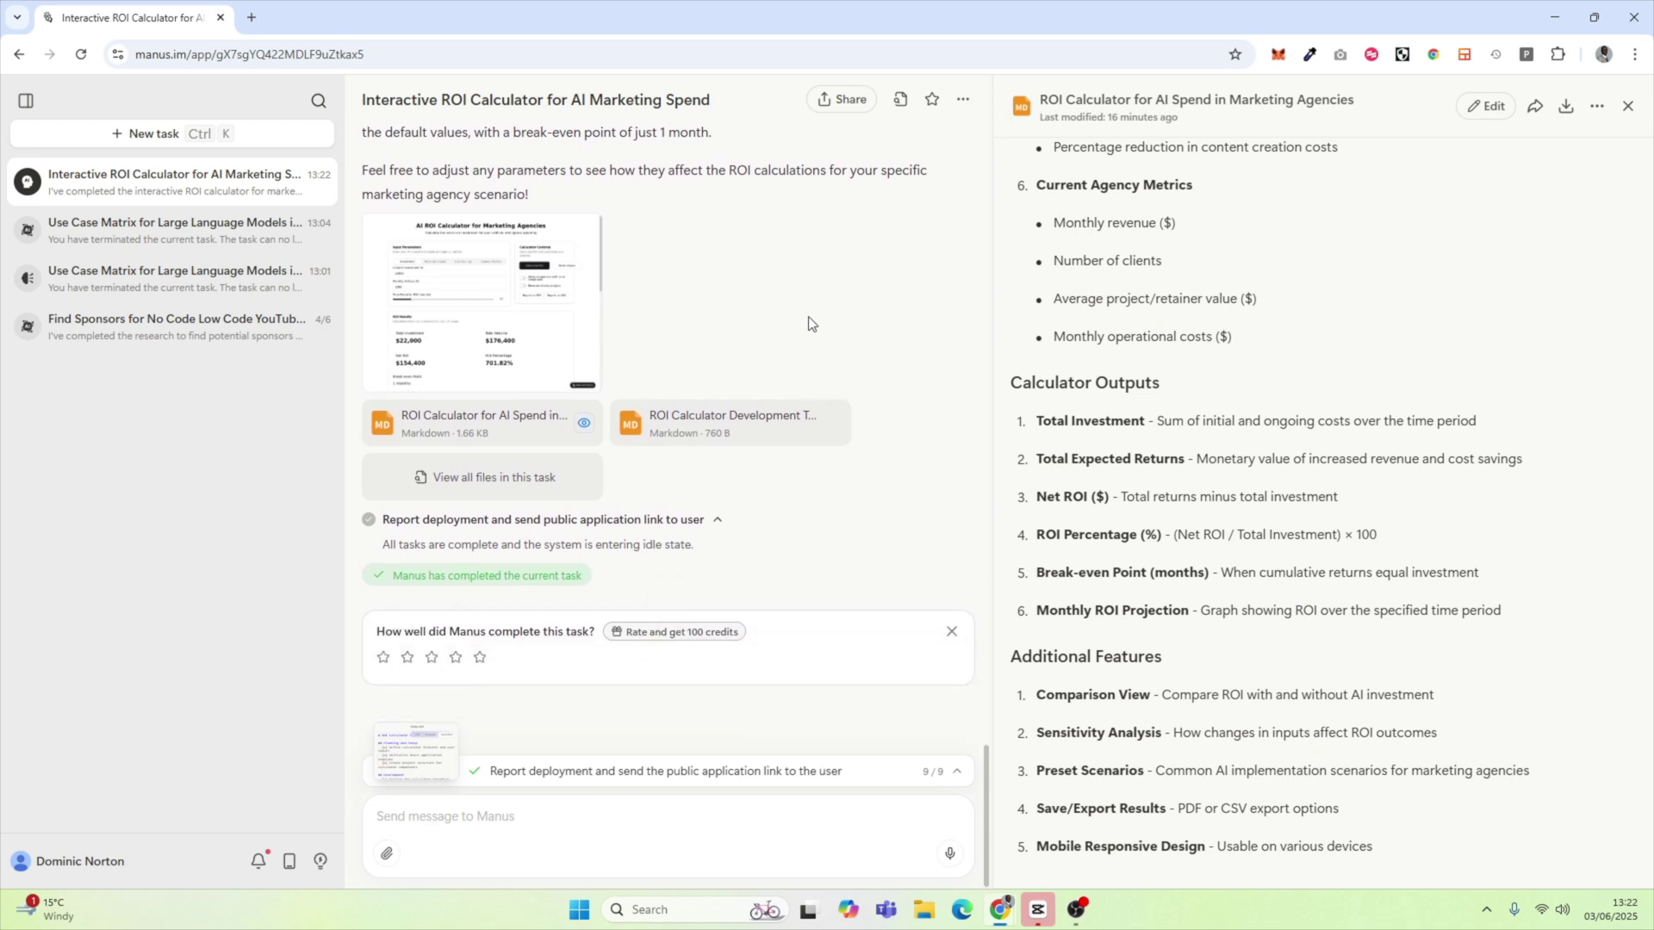
- Preview the finished calculator's screenshot in the task, and open the deployed calculator website from its public link
click(472, 319)
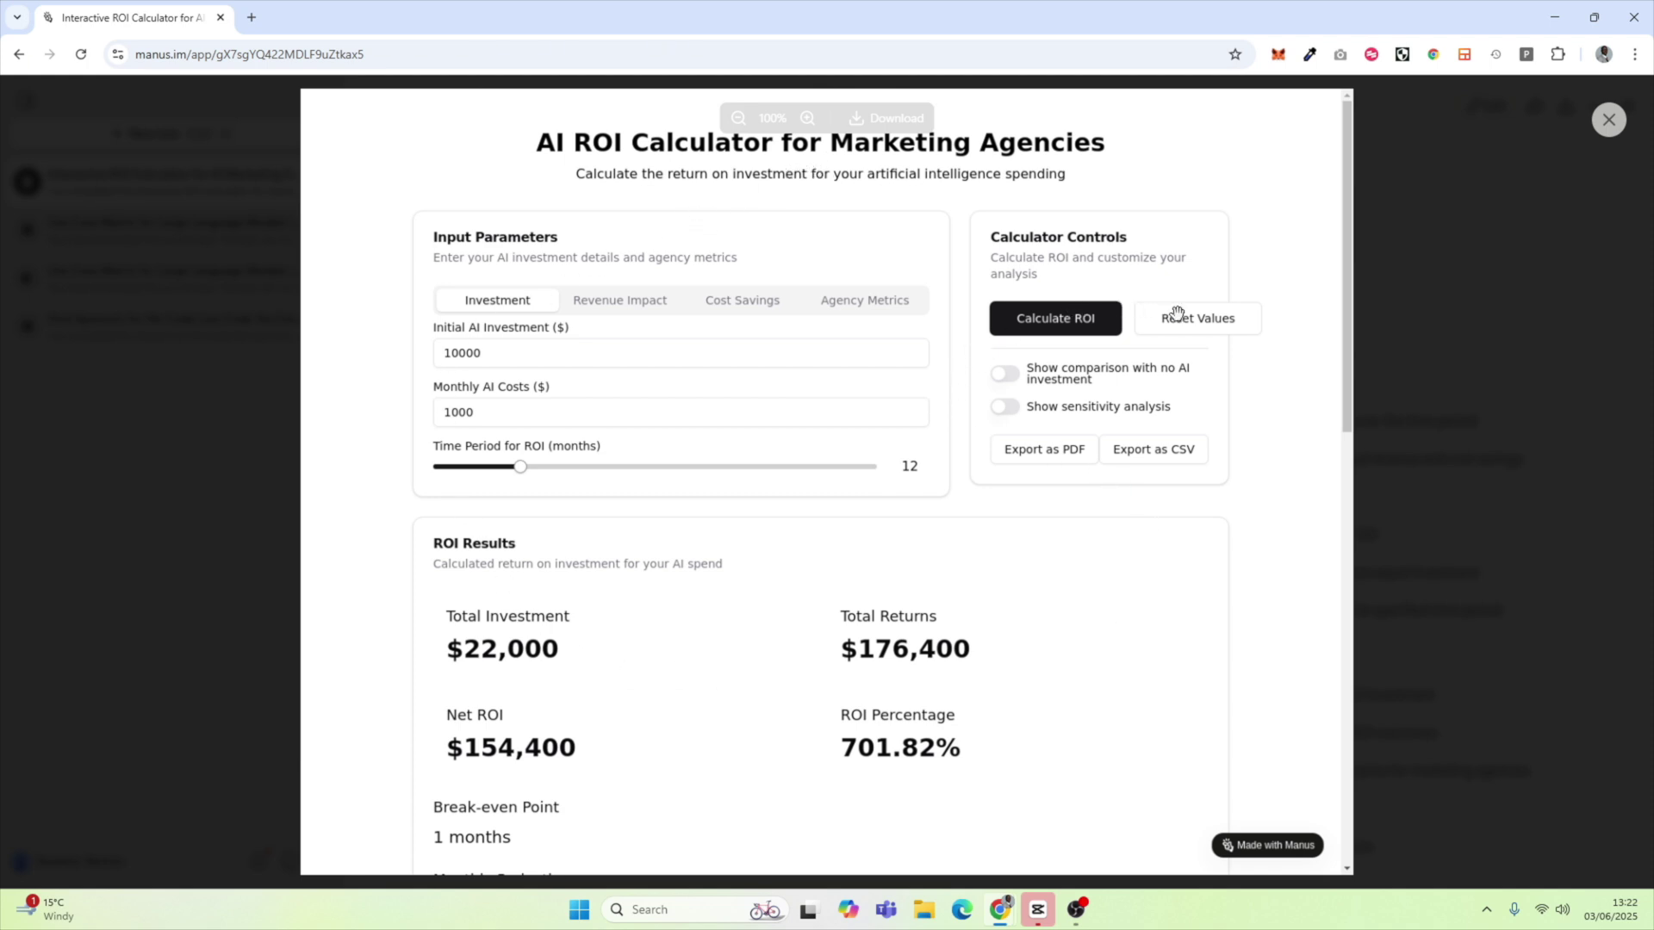
click(1608, 120)
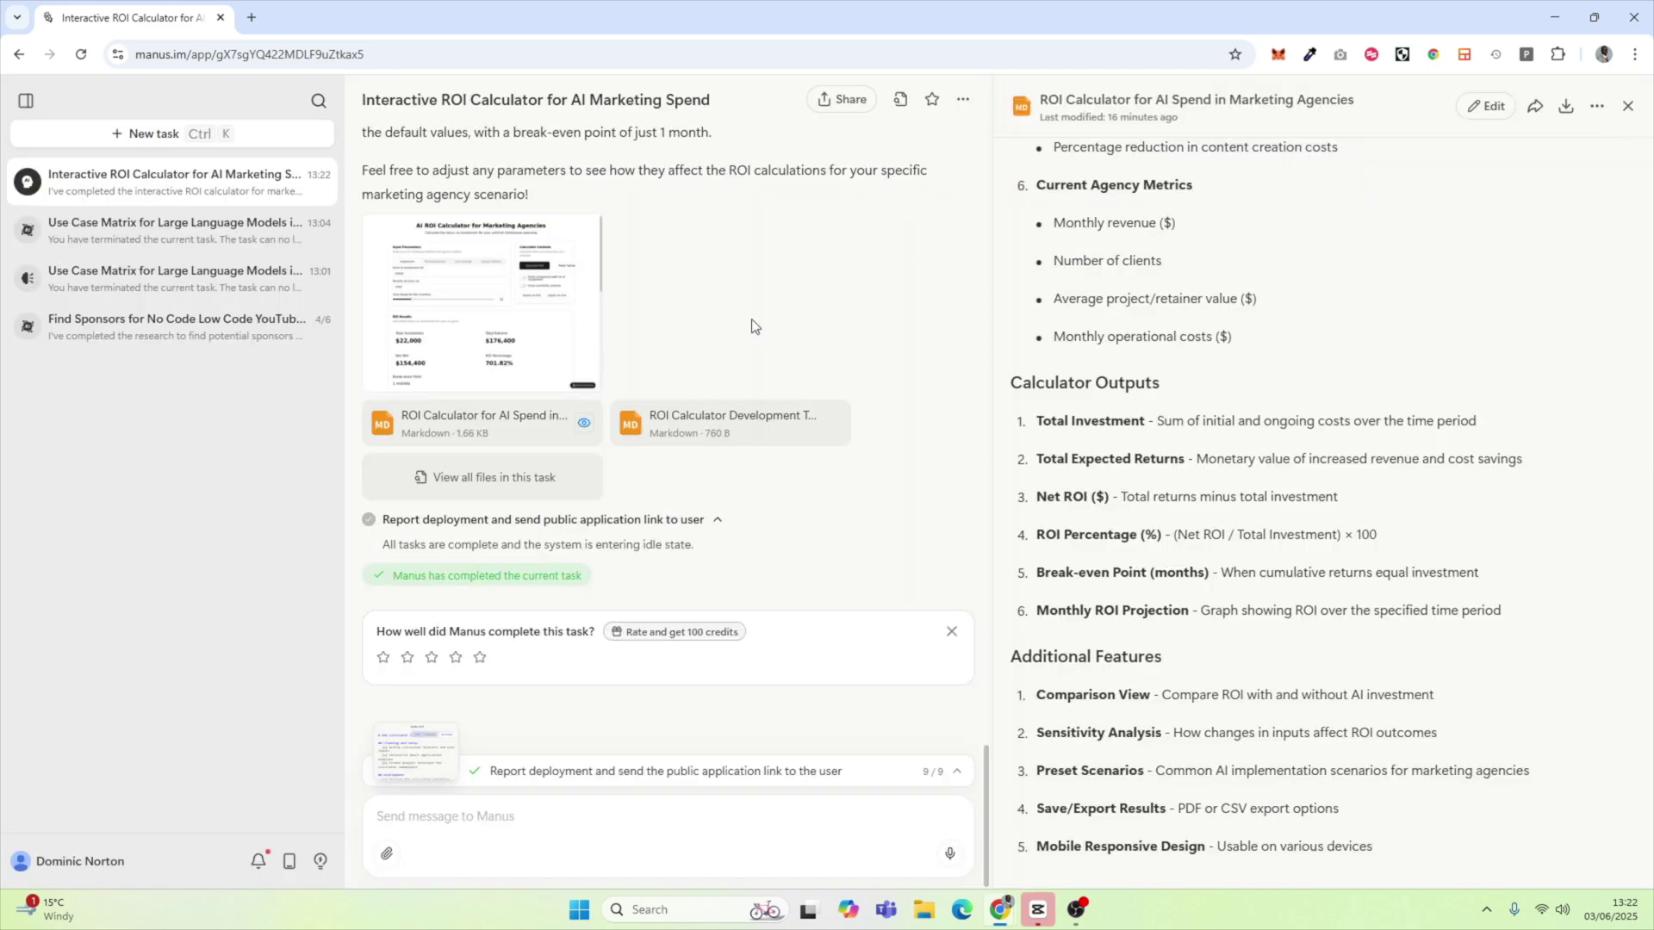
scroll(675, 520, up, 10)
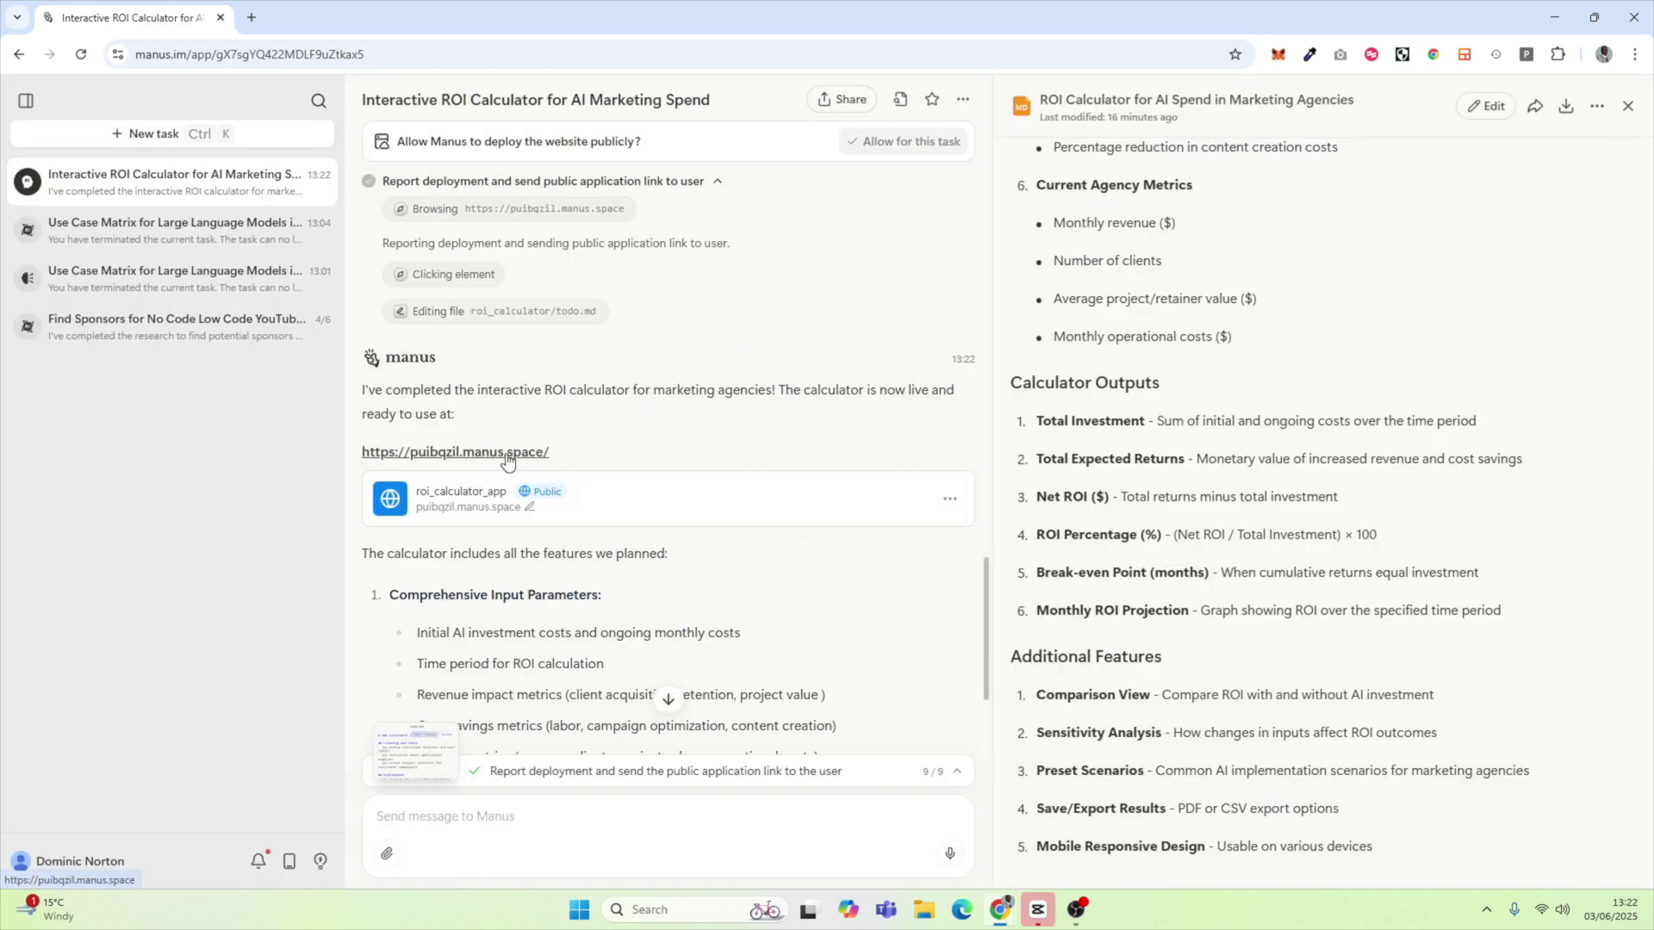
click(507, 456)
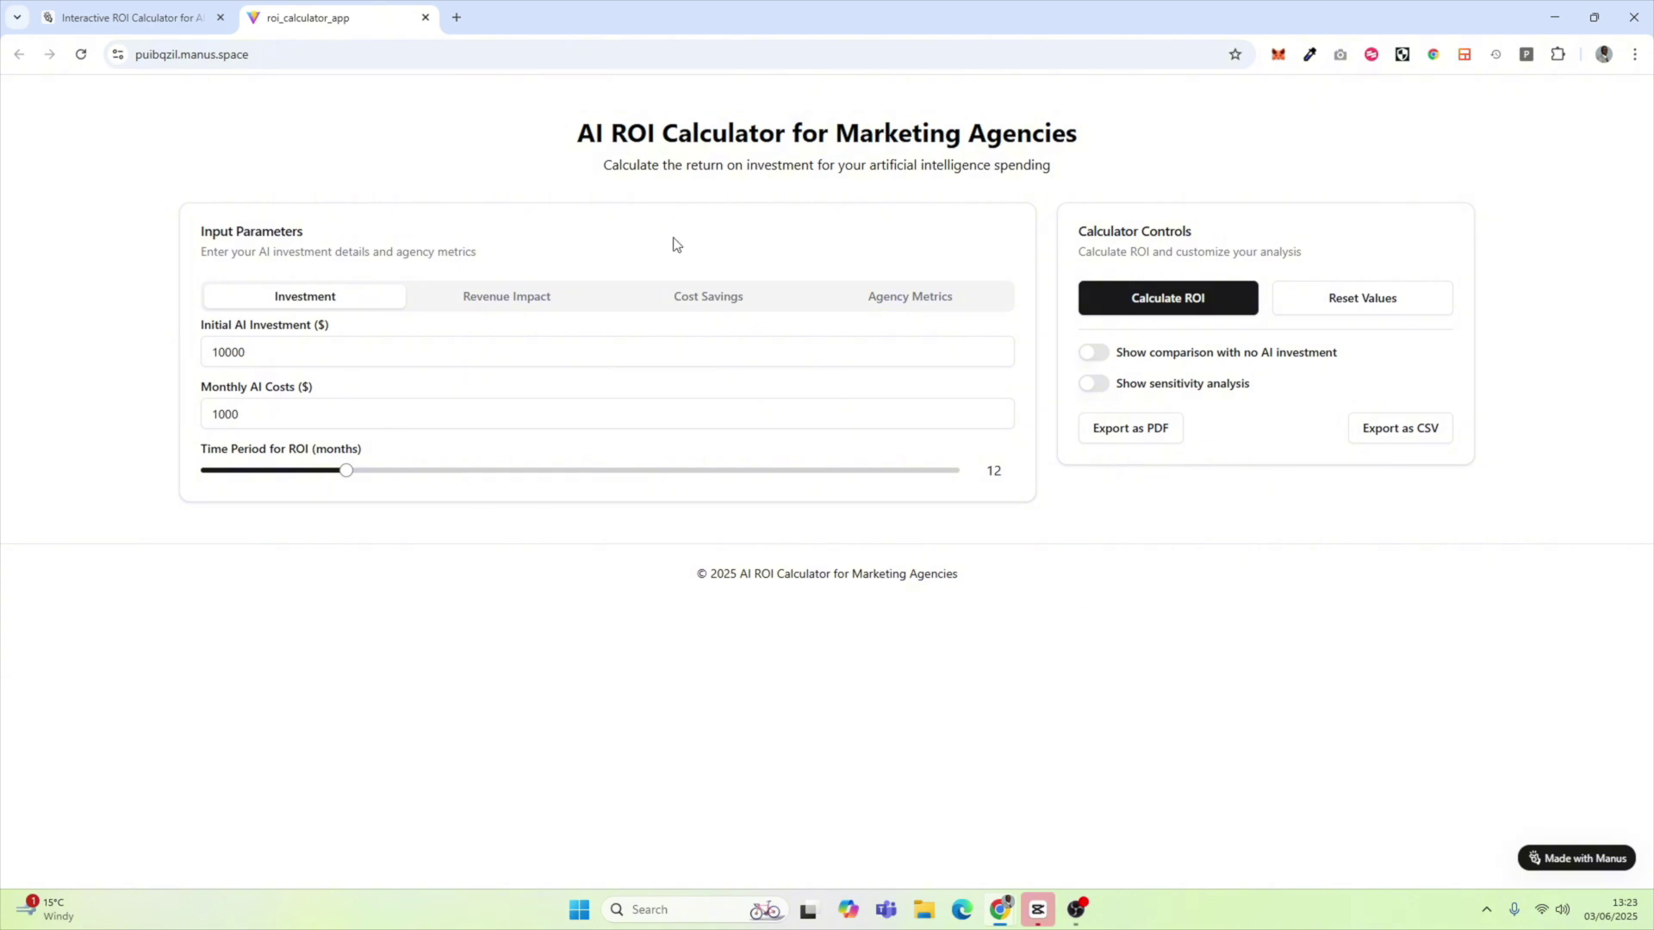
- Examine the calculator's input parameters for Investment, Revenue Impact, Cost Savings and Agency Metrics
click(361, 352)
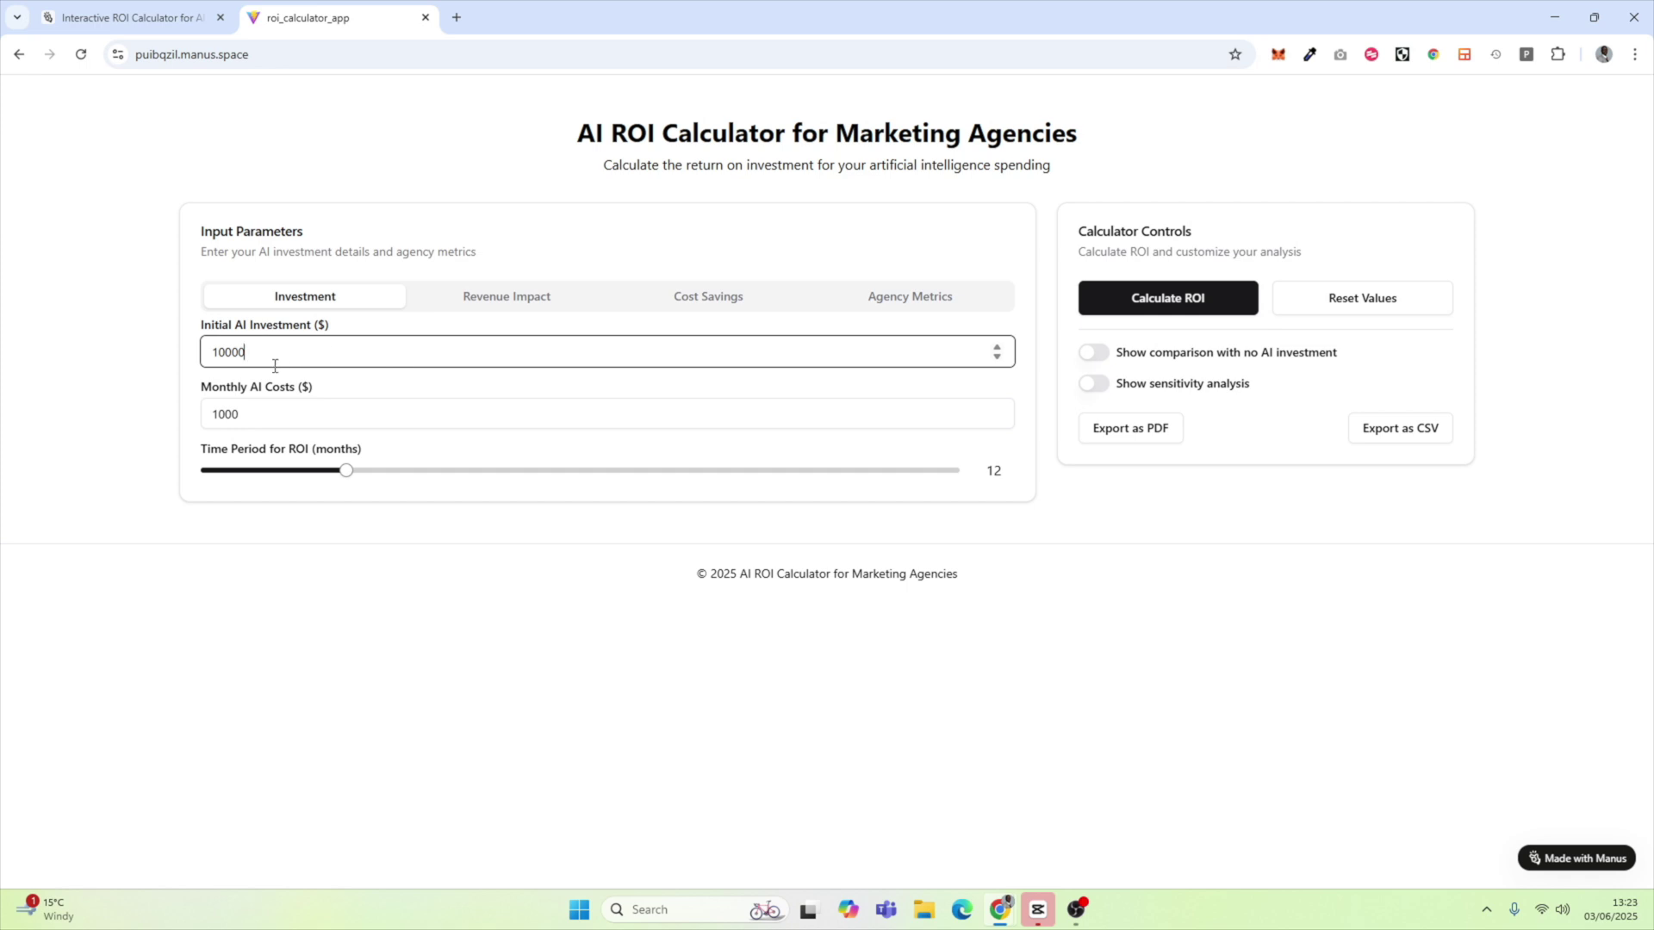
click(269, 412)
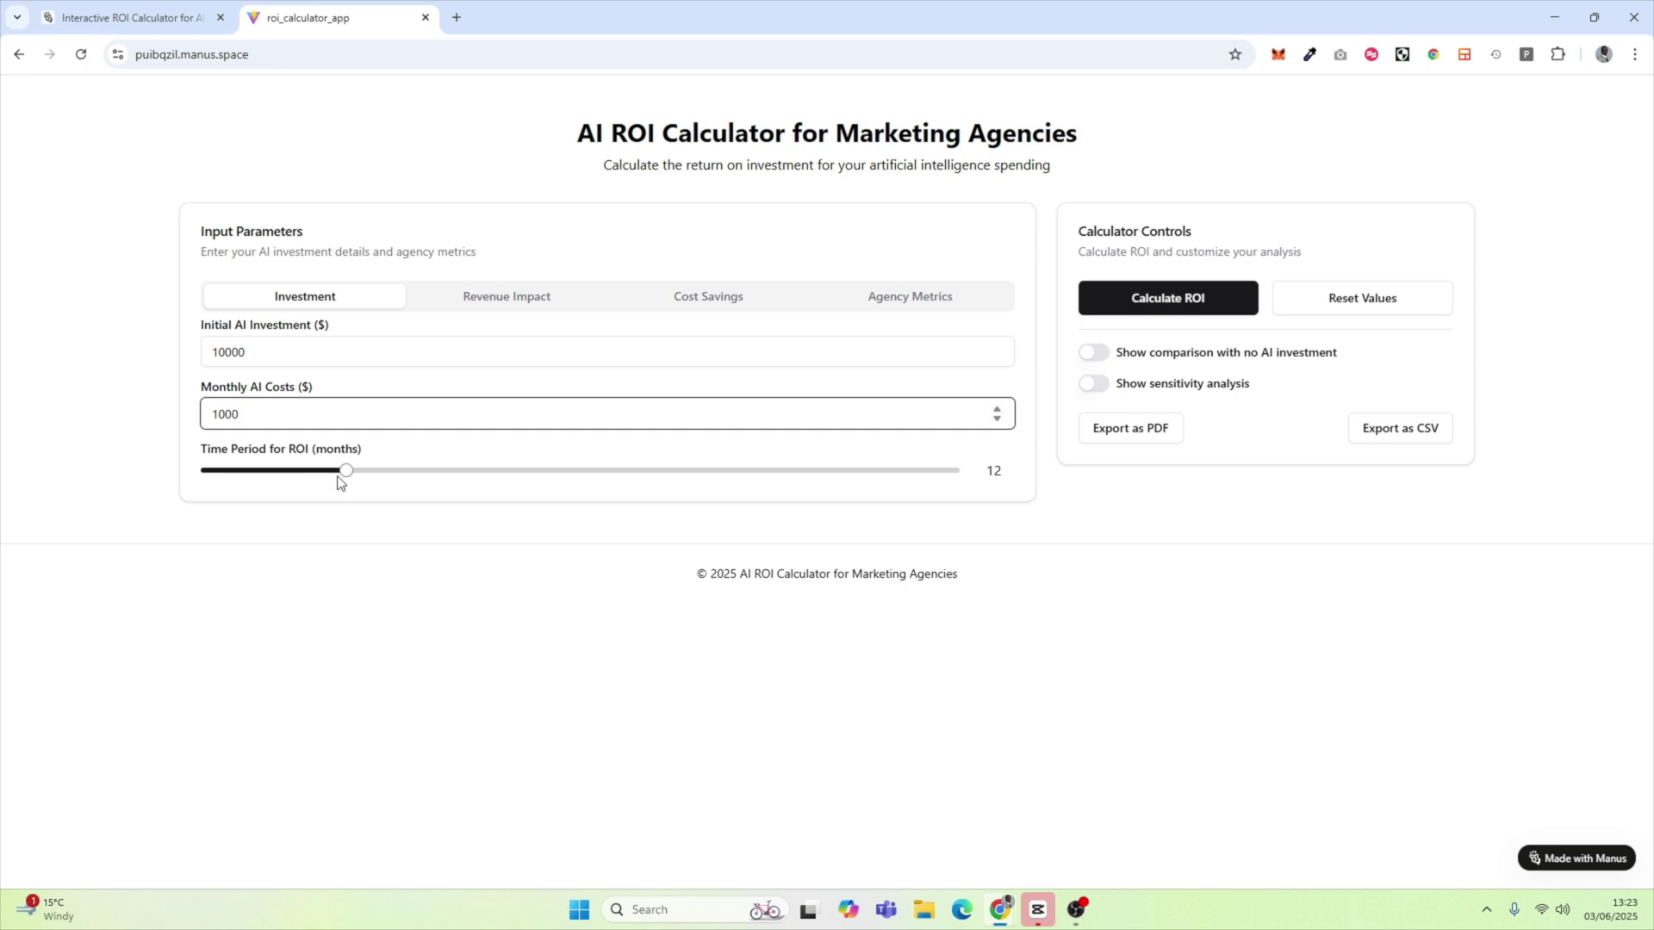
click(507, 298)
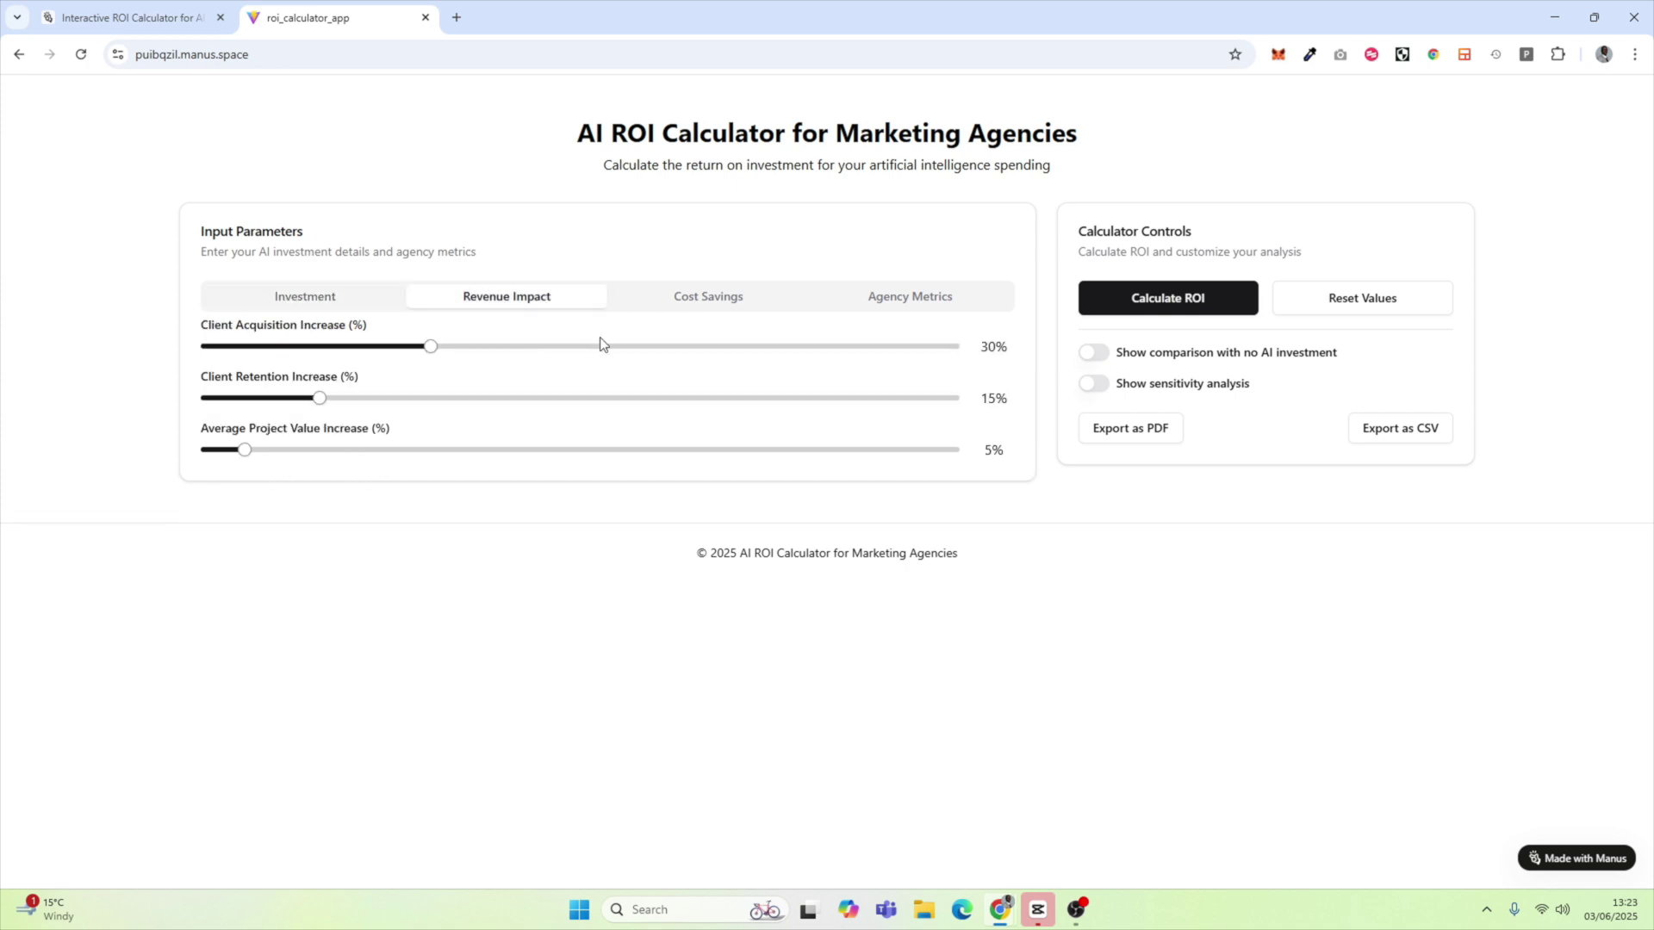
click(707, 298)
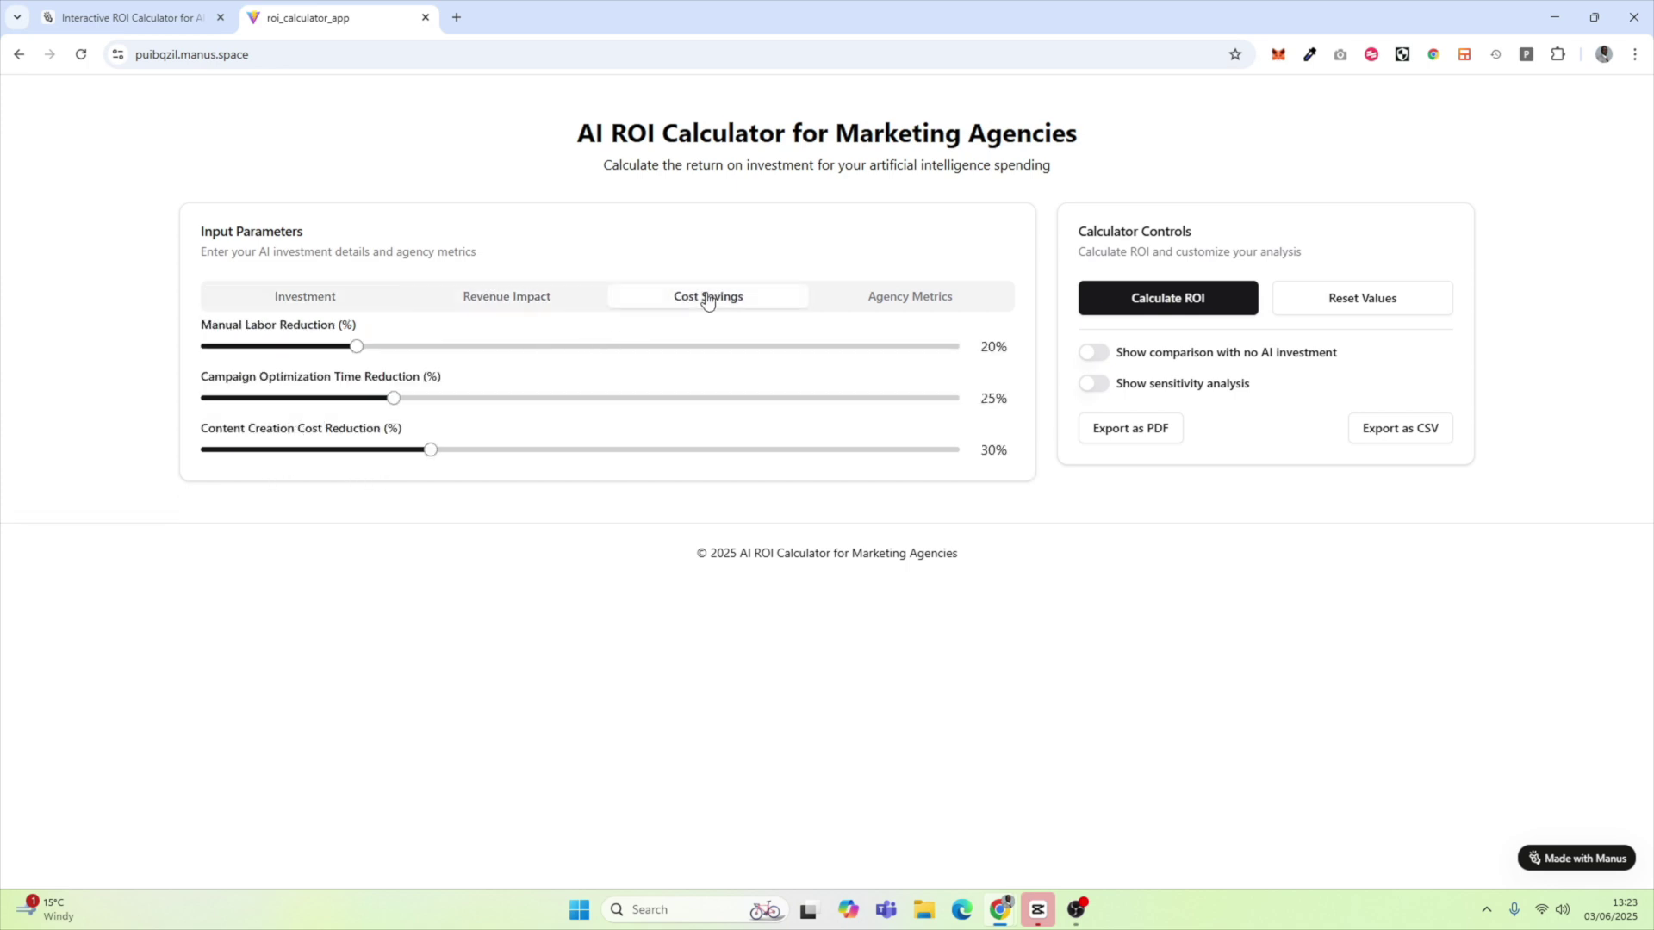
click(892, 294)
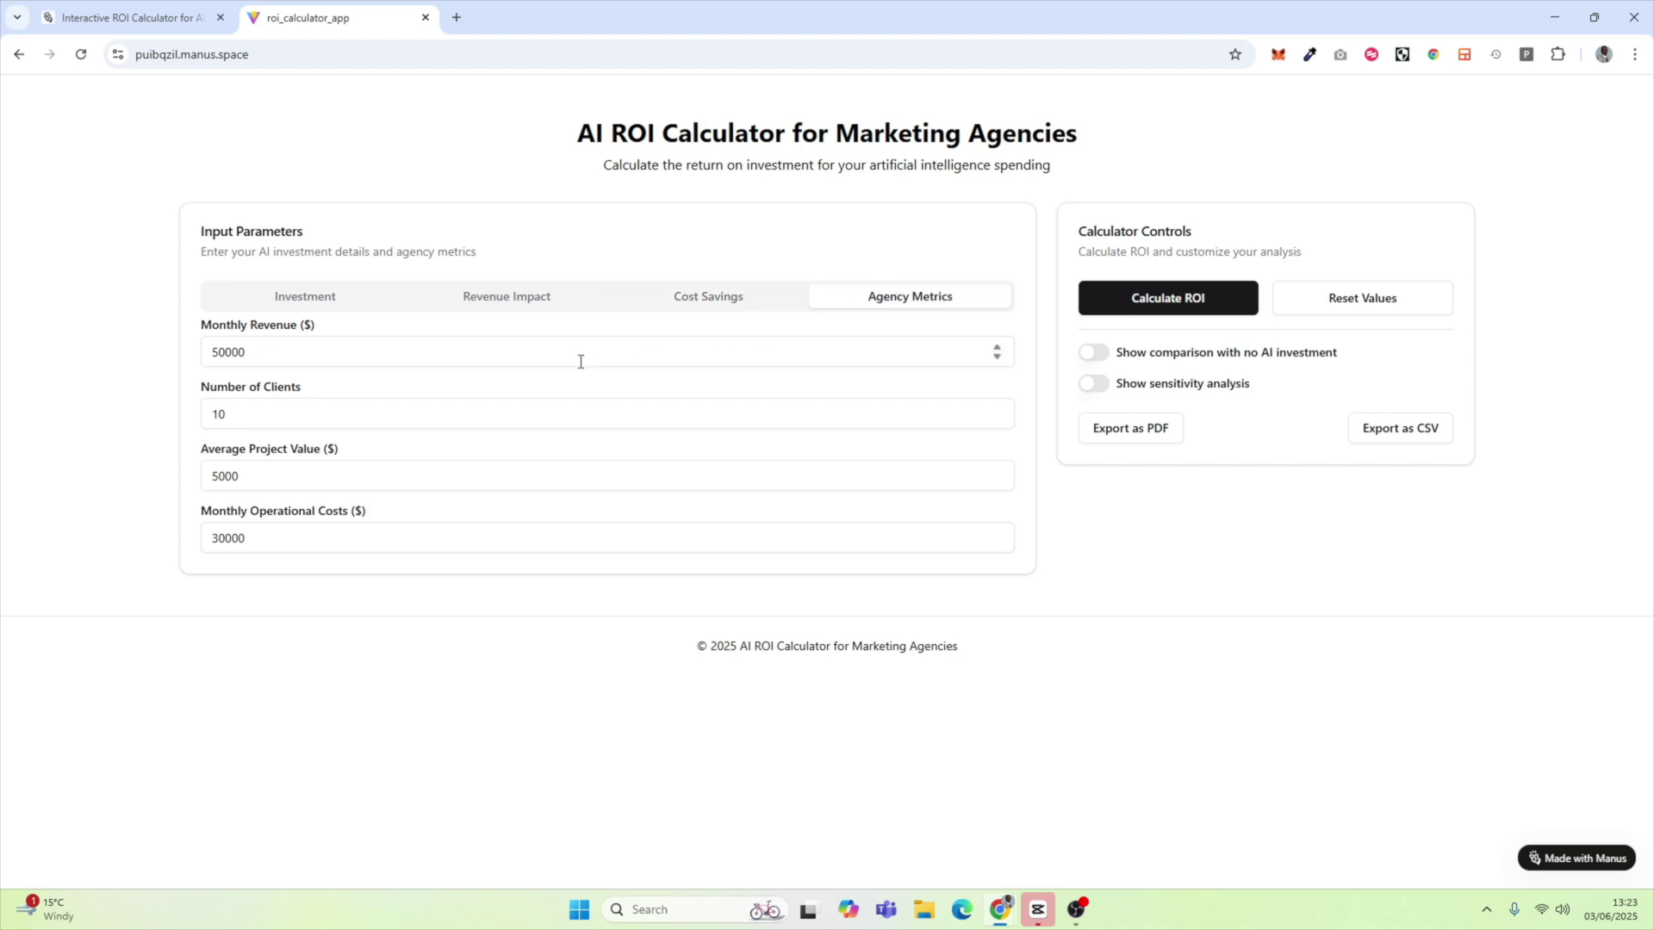
- Calculate the ROI with the default parameters, and review the results, monthly projection table and Net ROI chart
click(1191, 299)
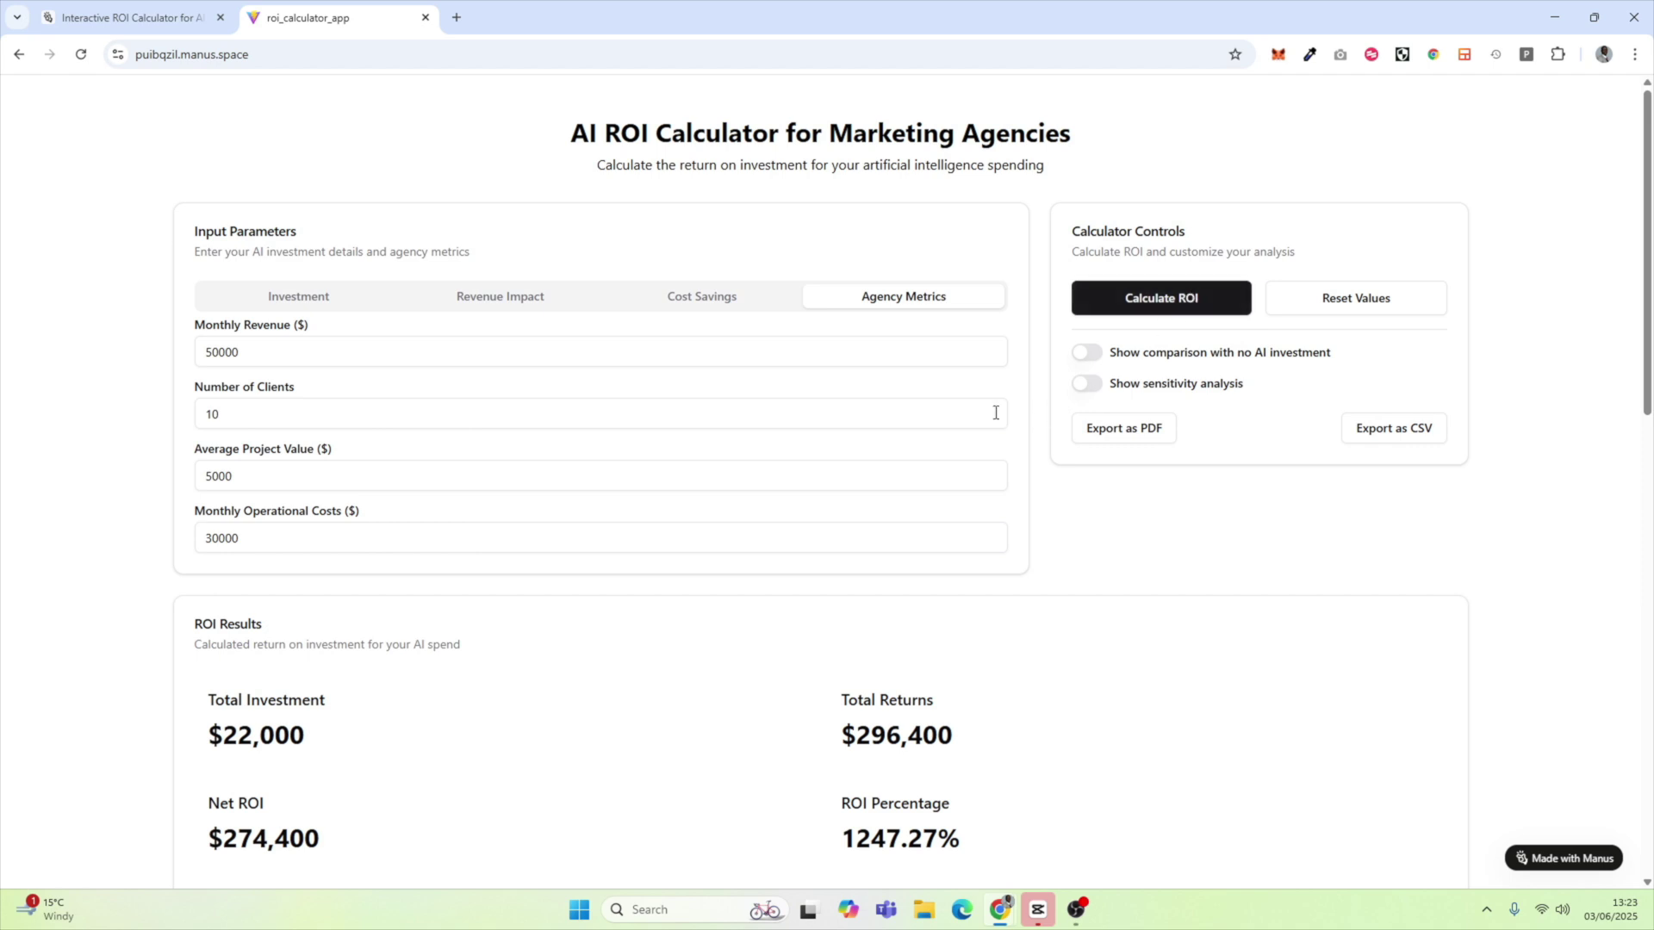
scroll(365, 351, down, 10)
scroll(370, 293, up, 5)
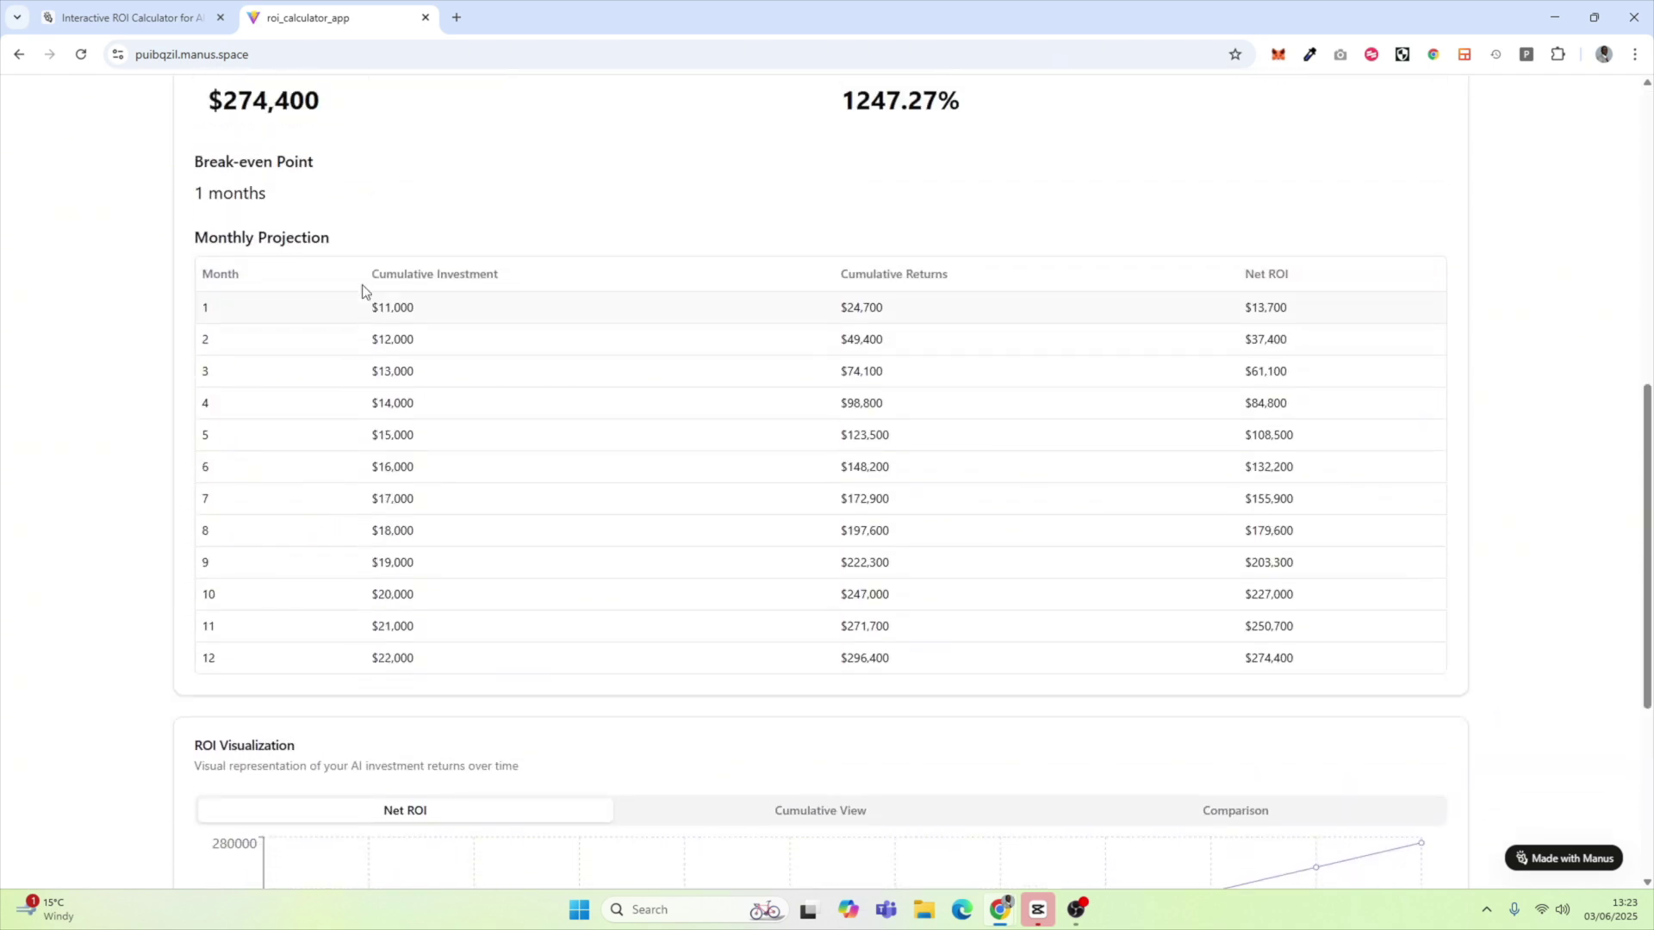
scroll(402, 293, down, 4)
scroll(402, 292, down, 4)
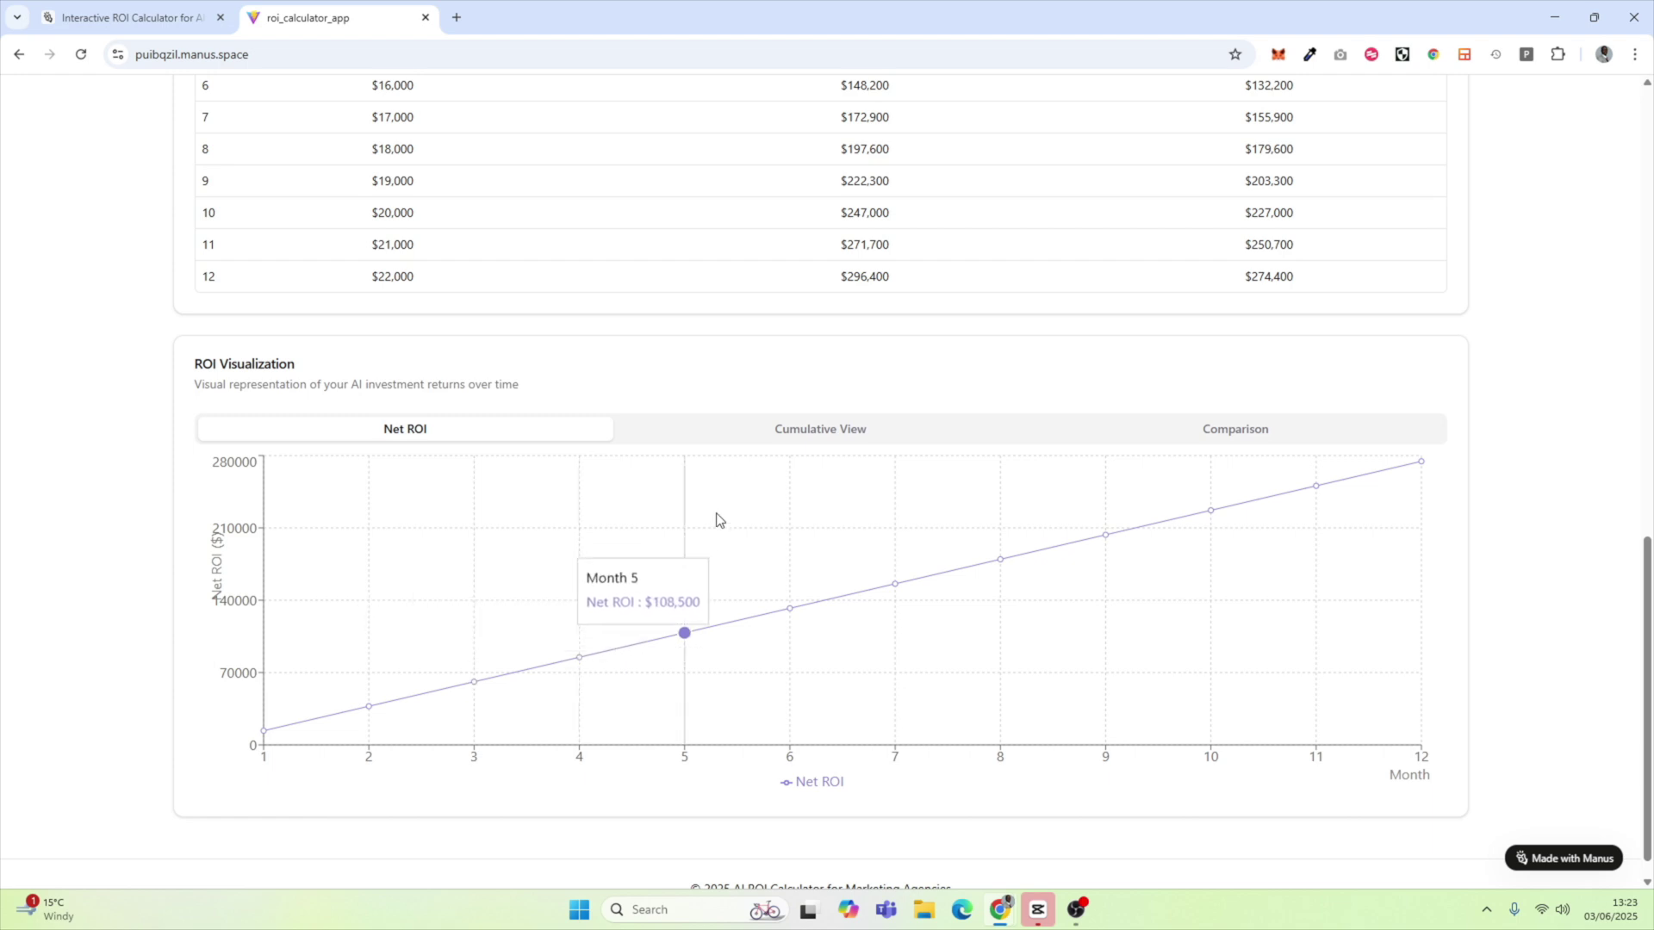
- Examine the Cumulative View and Comparison charts in the ROI Visualization section
click(875, 443)
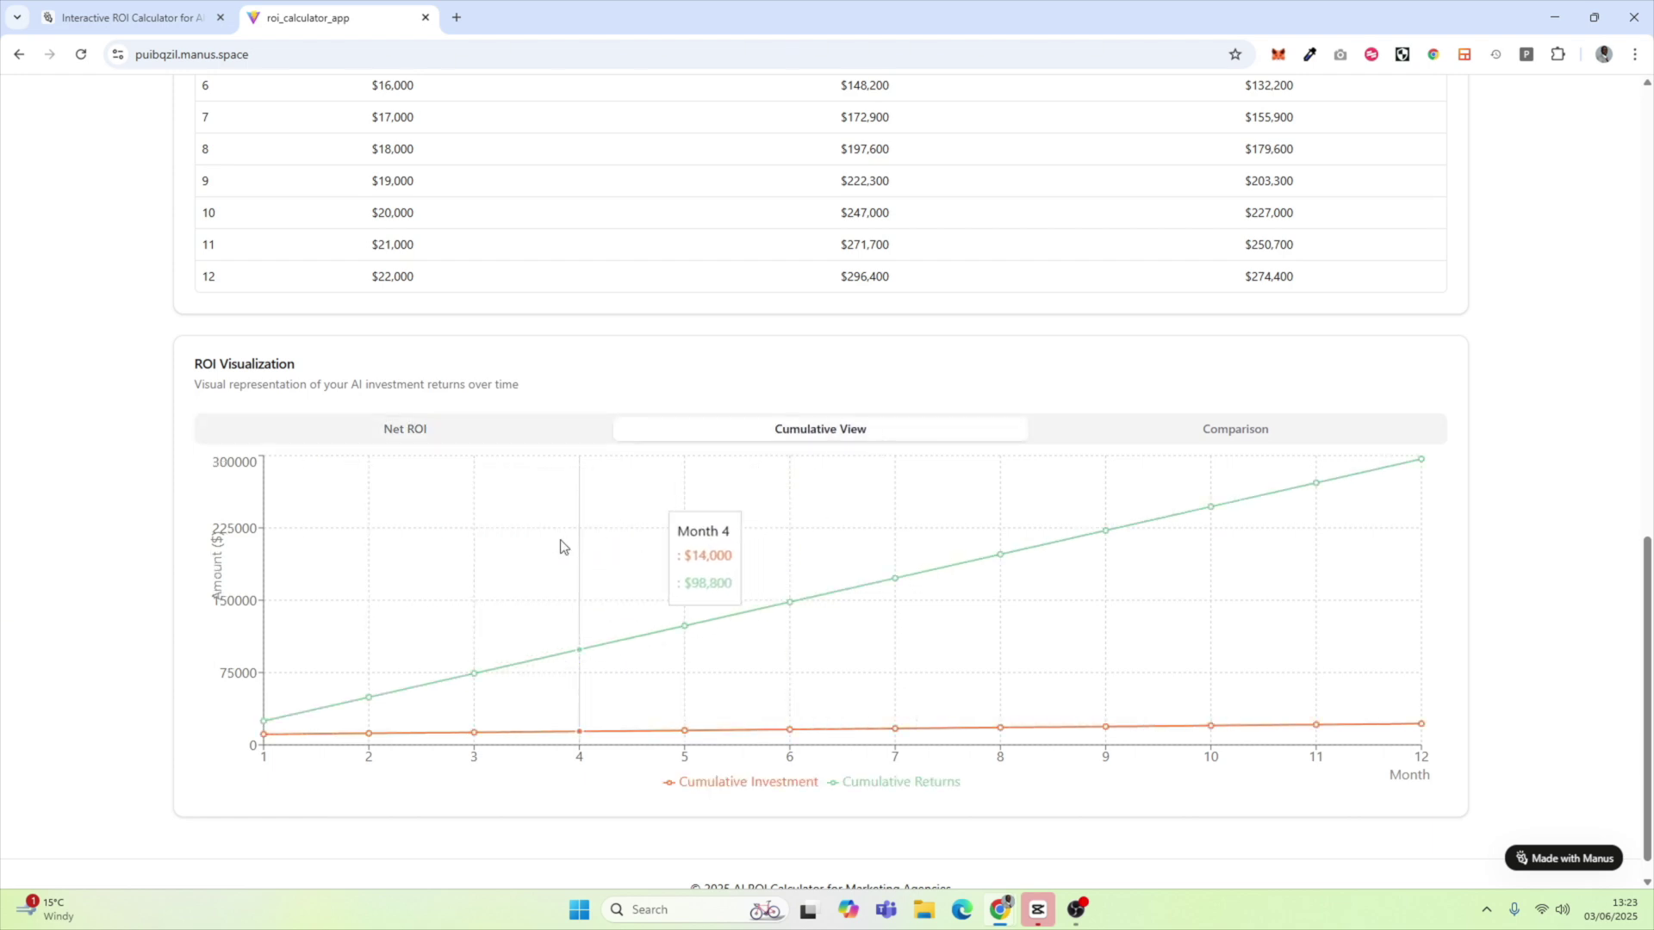
click(1204, 445)
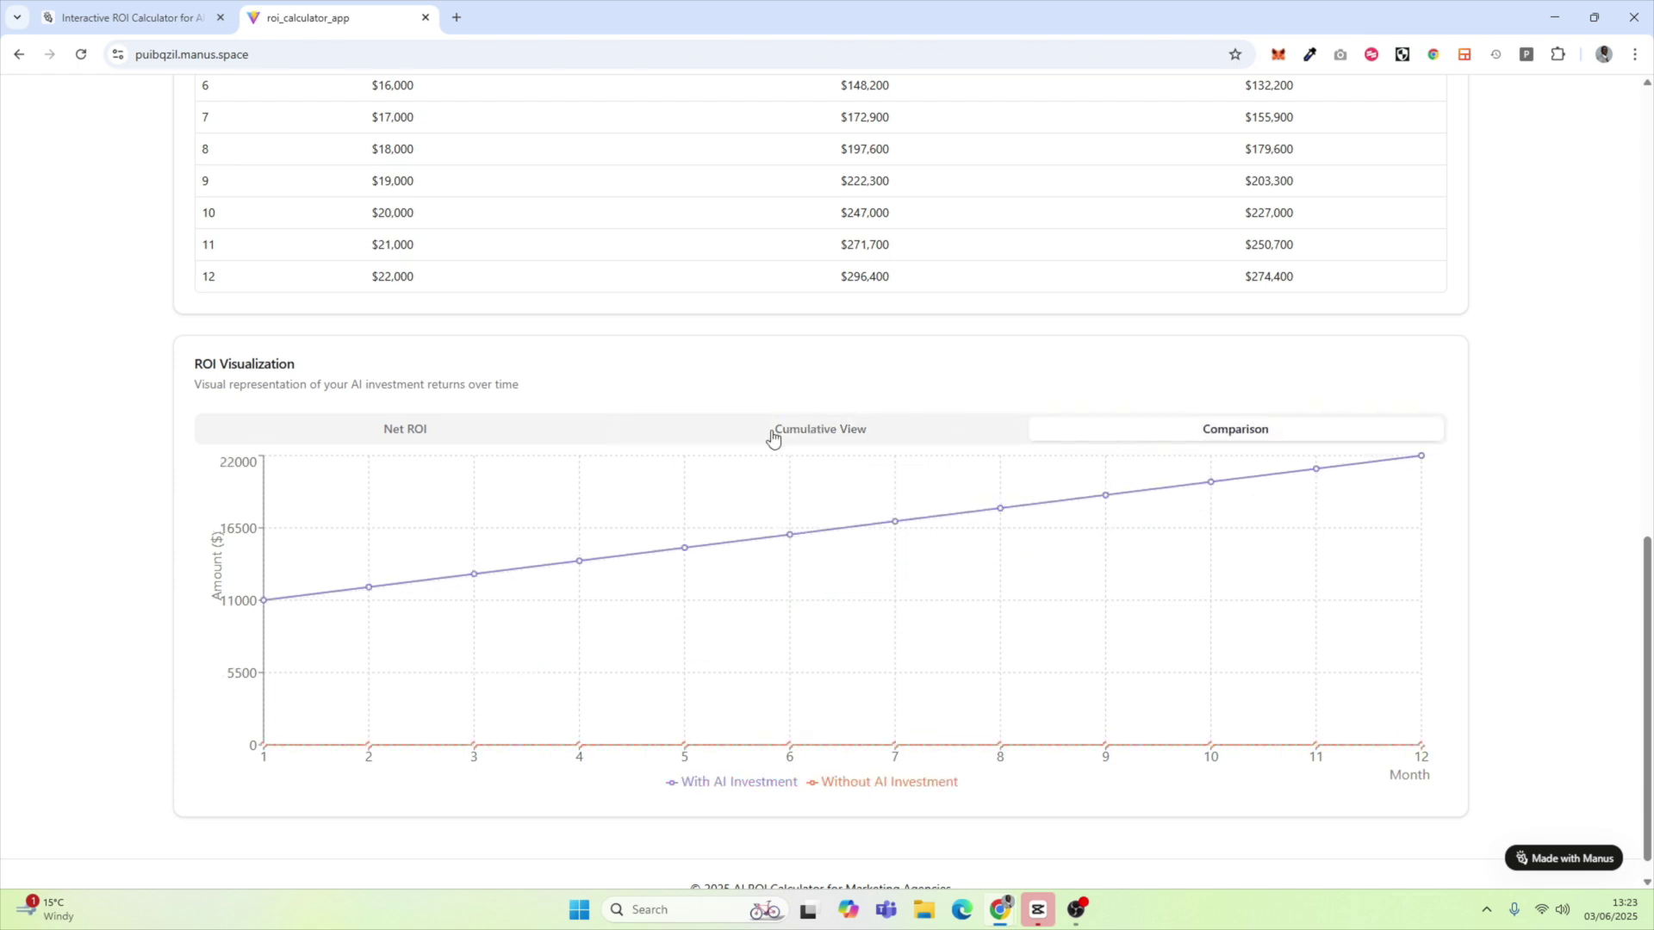
scroll(763, 526, down, 1)
scroll(655, 530, up, 20)
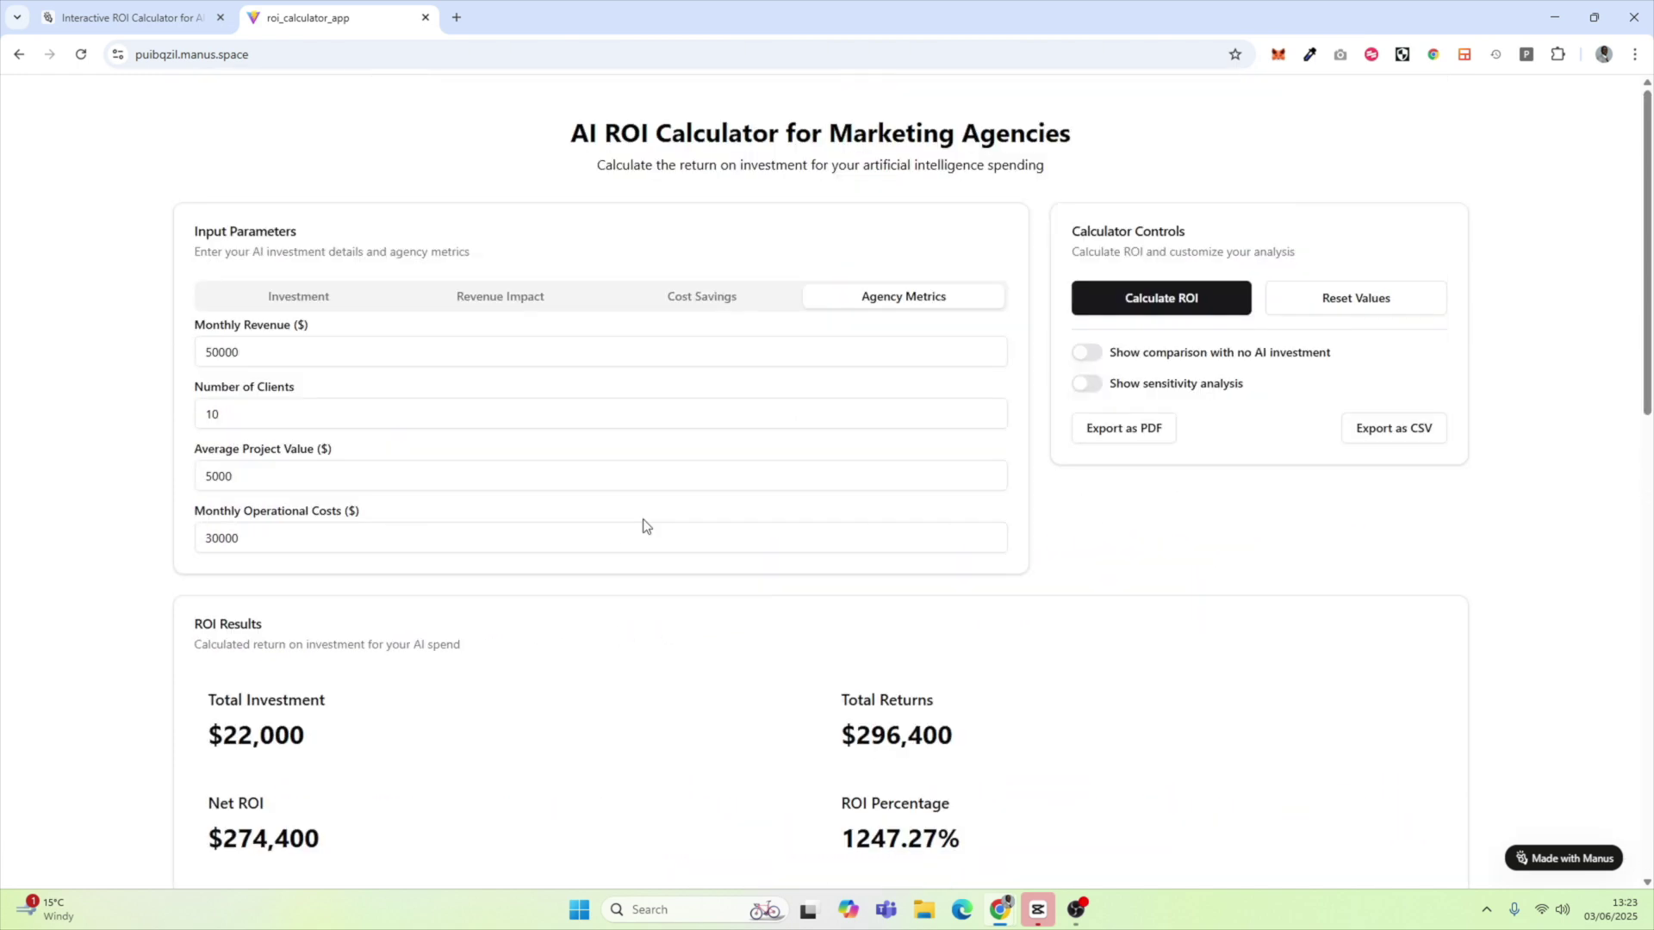
- Try exporting the results as PDF, and enable the sensitivity analysis and check its section below the charts
click(1141, 448)
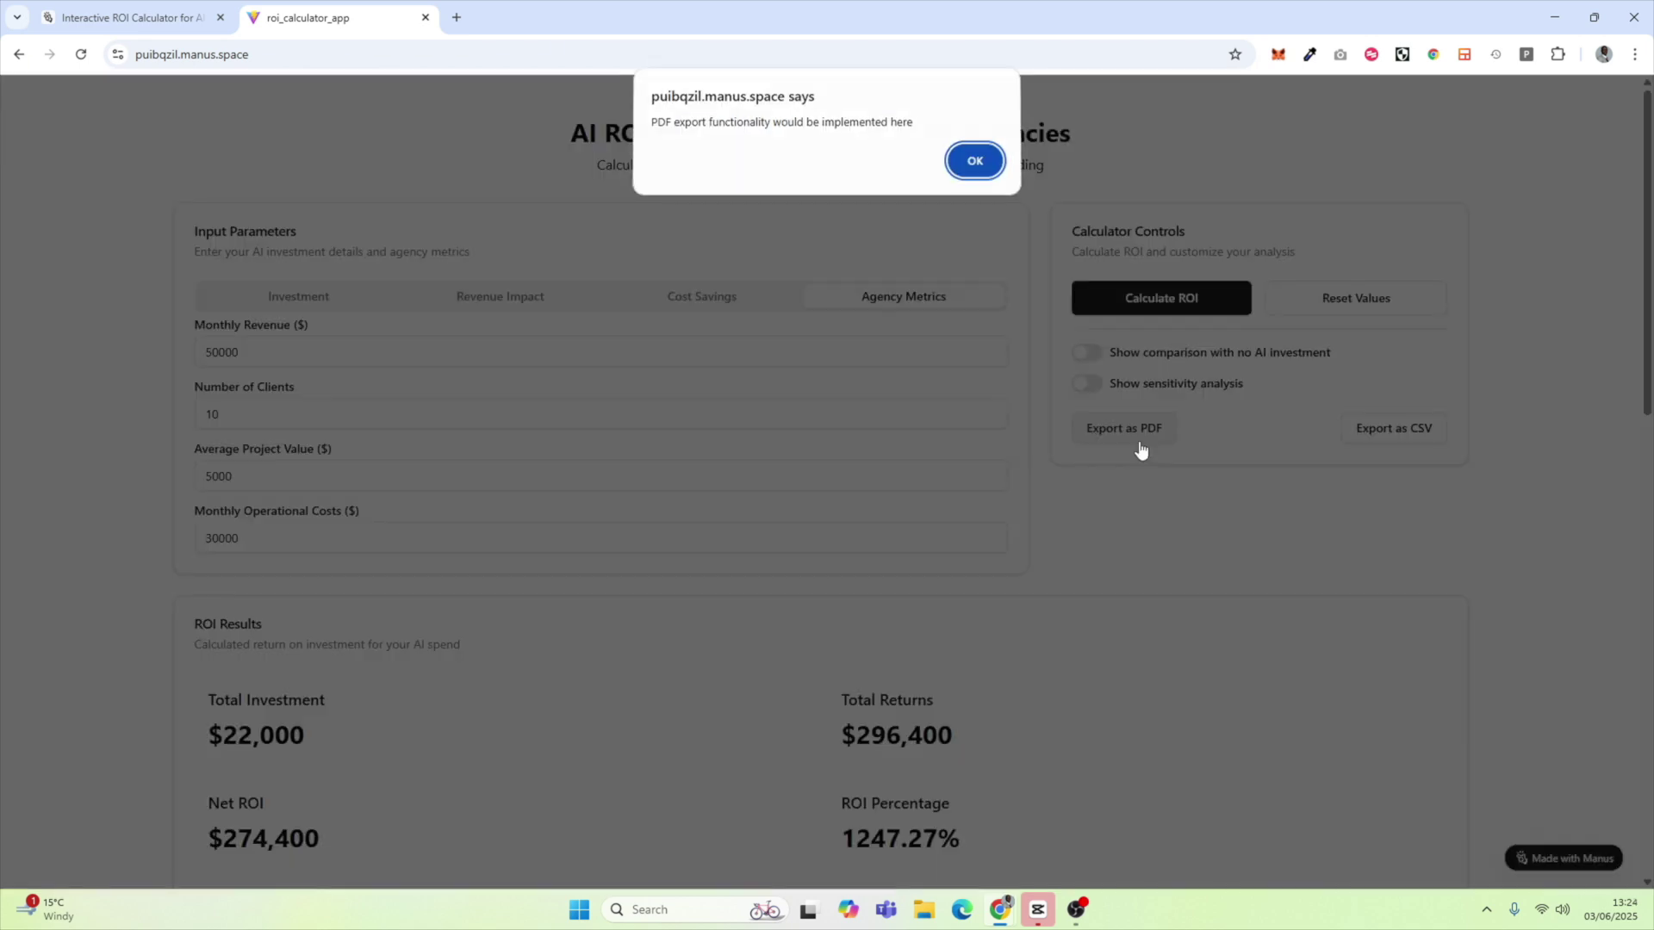
click(976, 162)
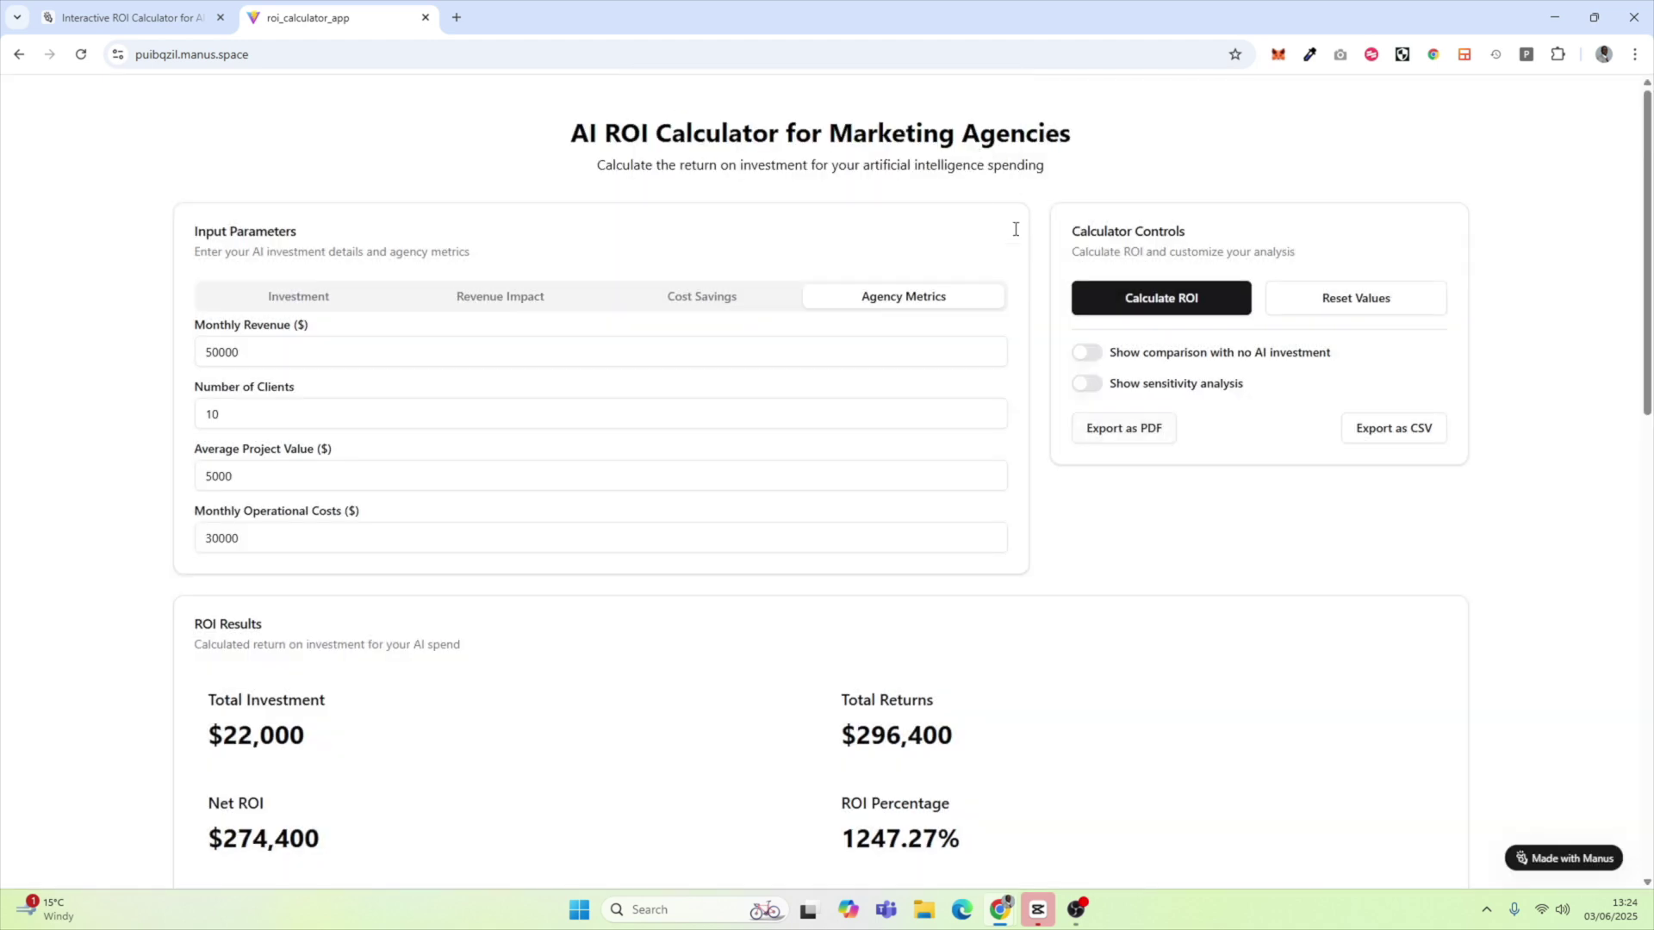
scroll(1106, 327, down, 2)
click(1090, 212)
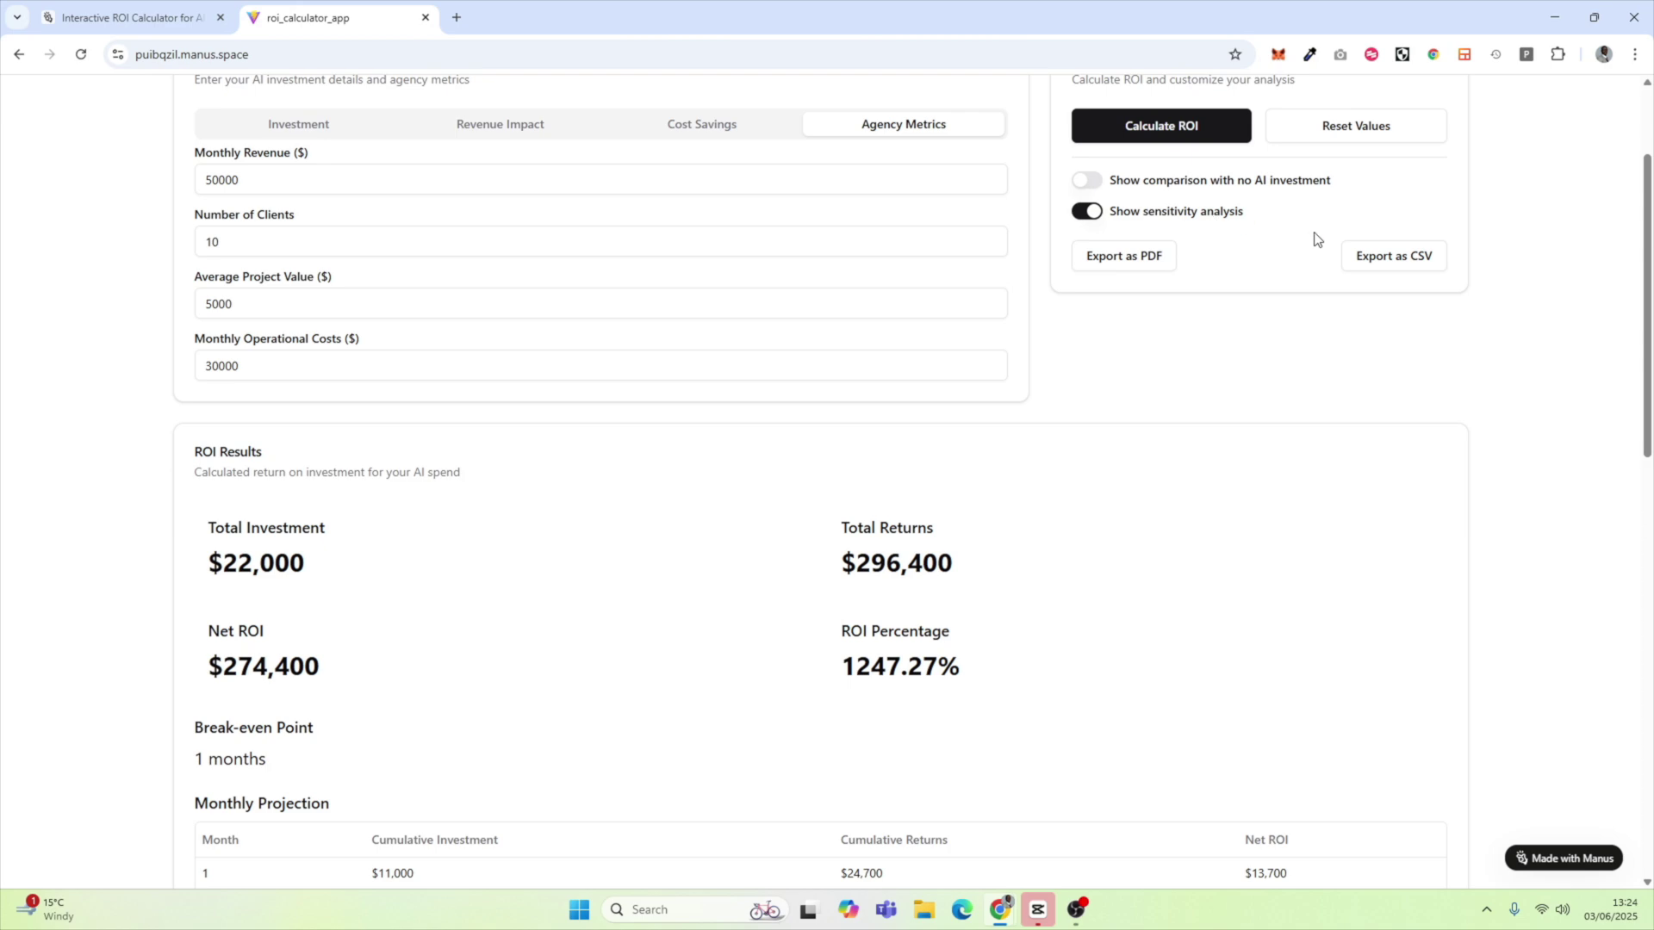
scroll(1134, 336, down, 13)
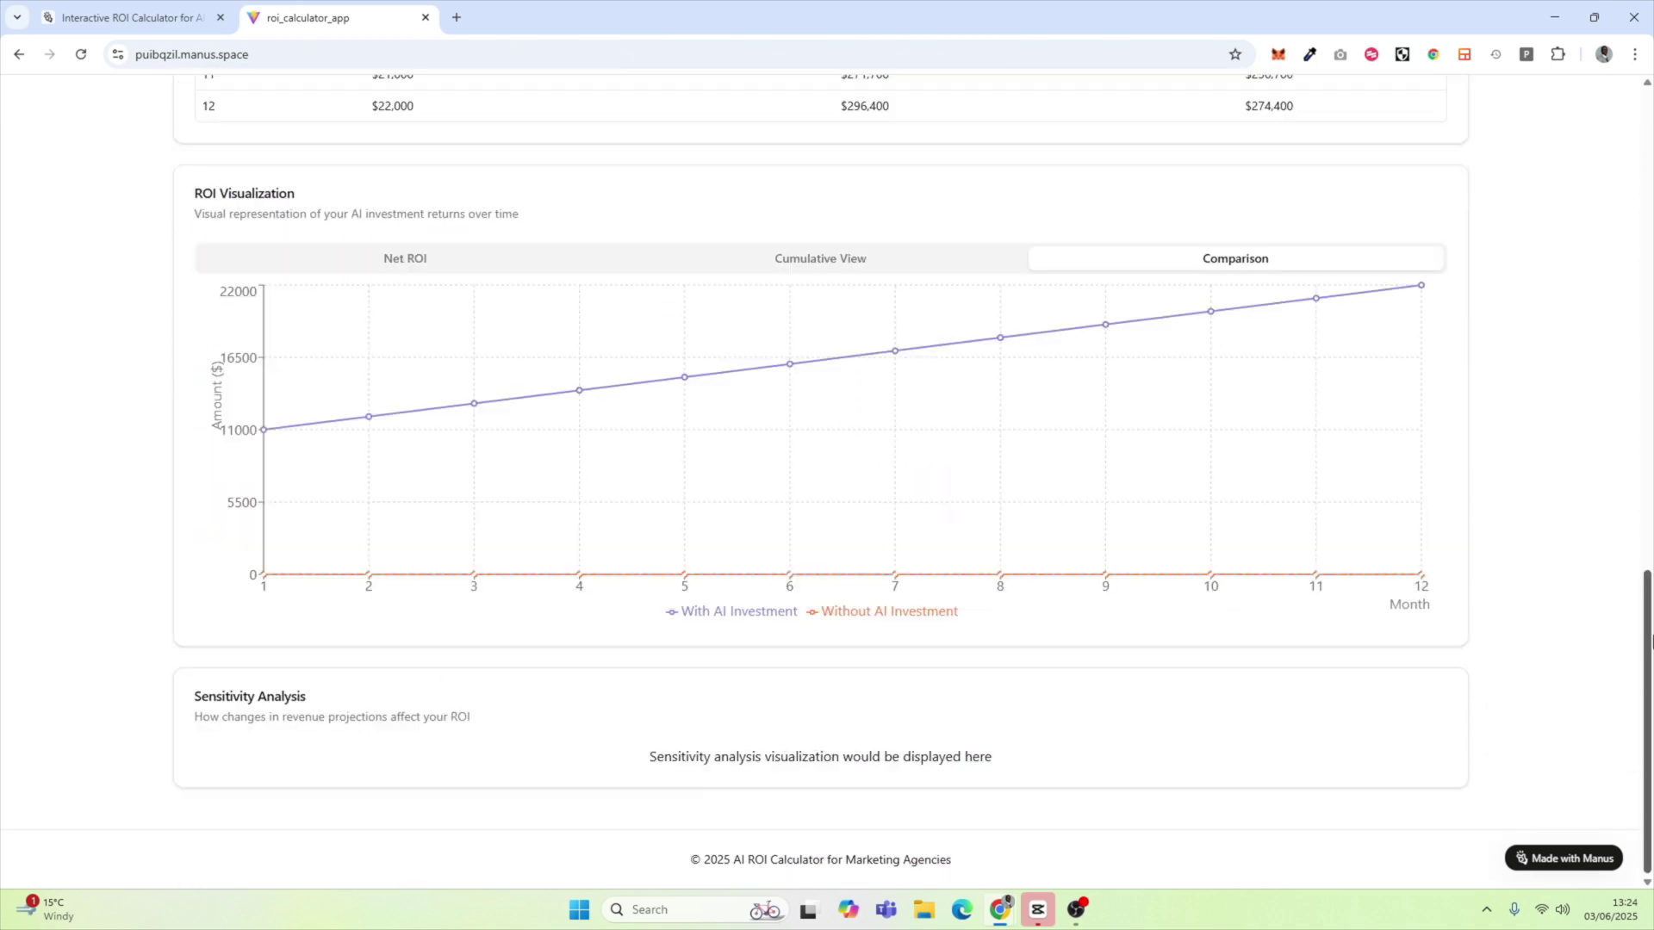
drag(1650, 642, 1621, 169)
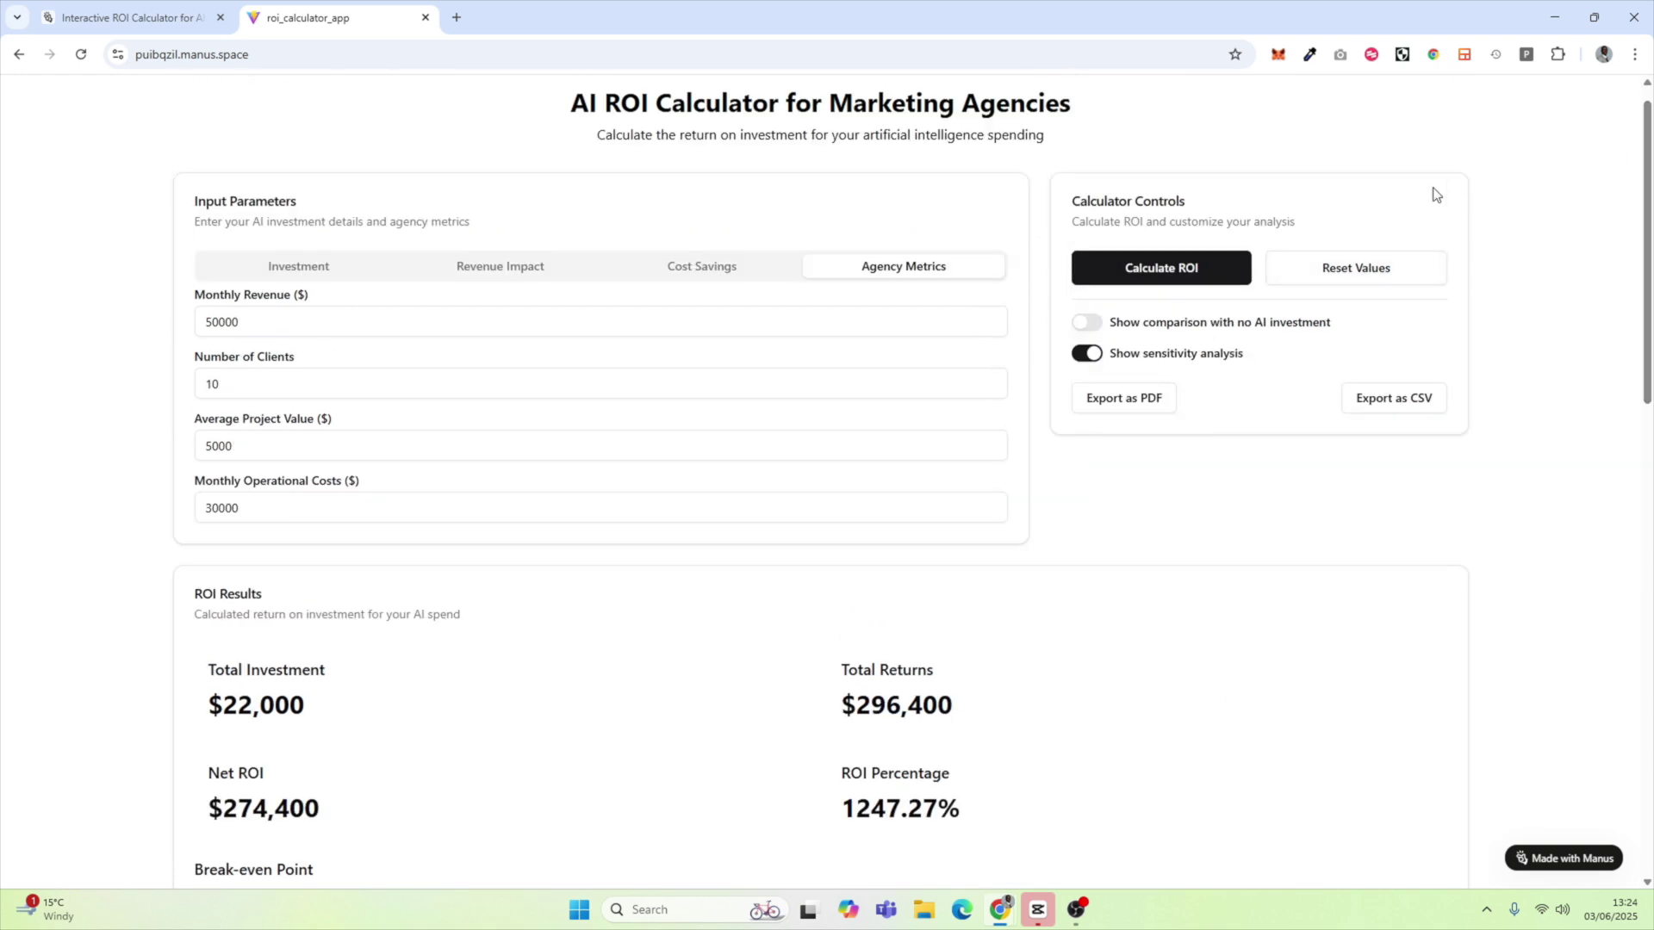
- Revisit the Investment parameters, and highlight the Monthly AI Costs value without editing it
click(375, 275)
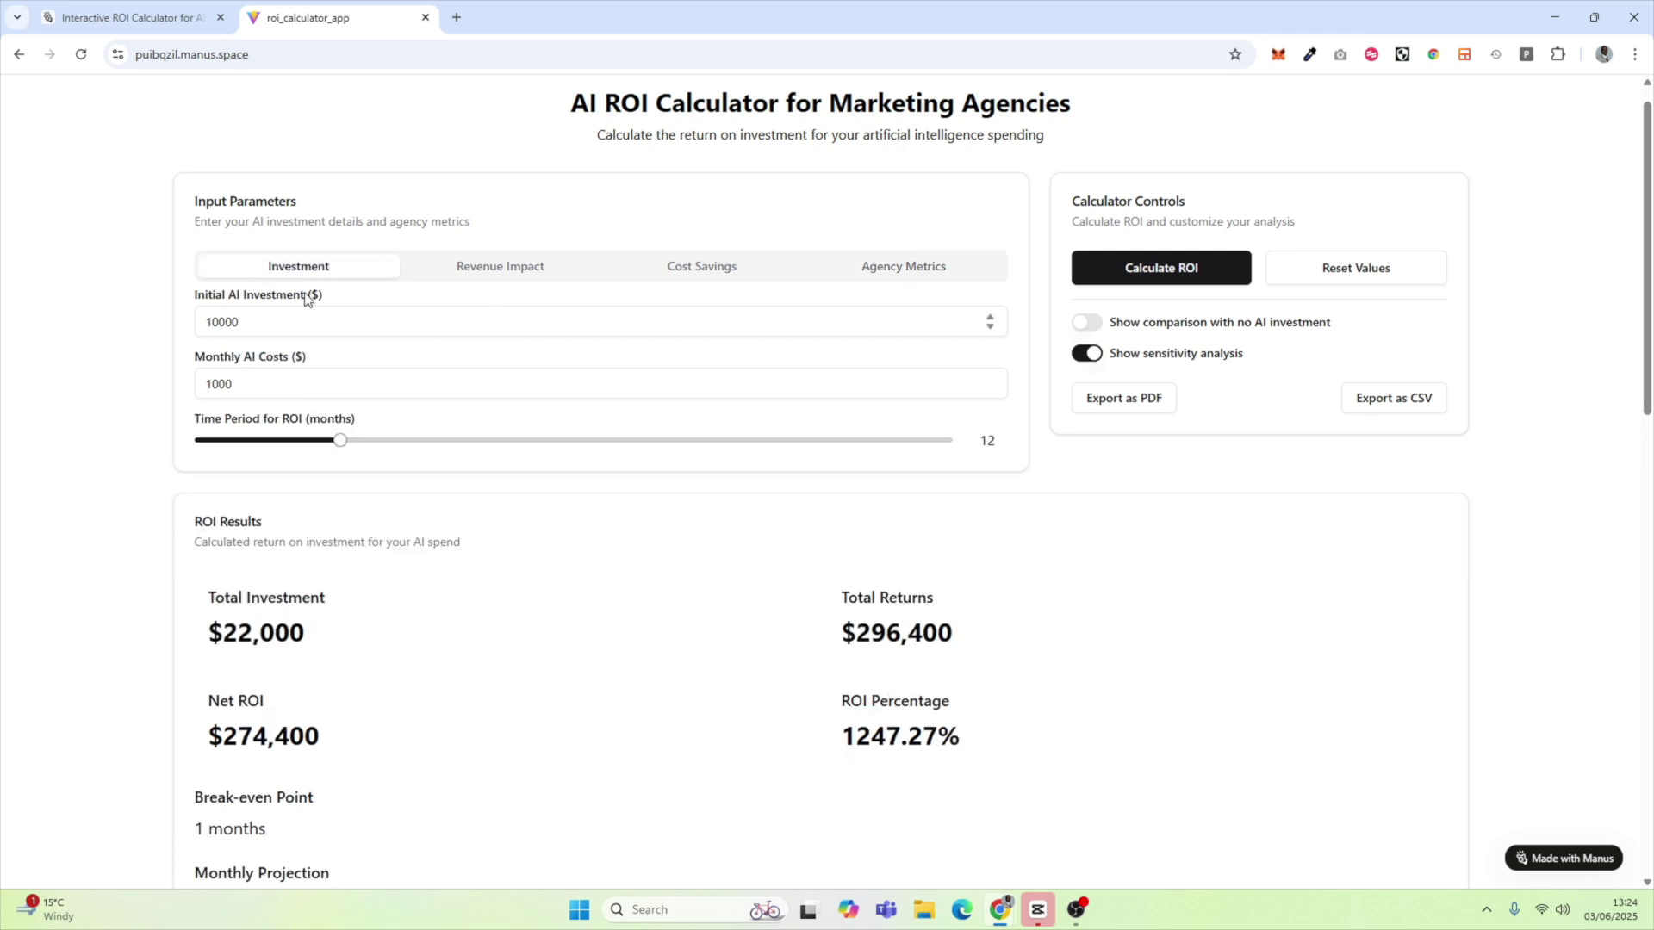
click(327, 322)
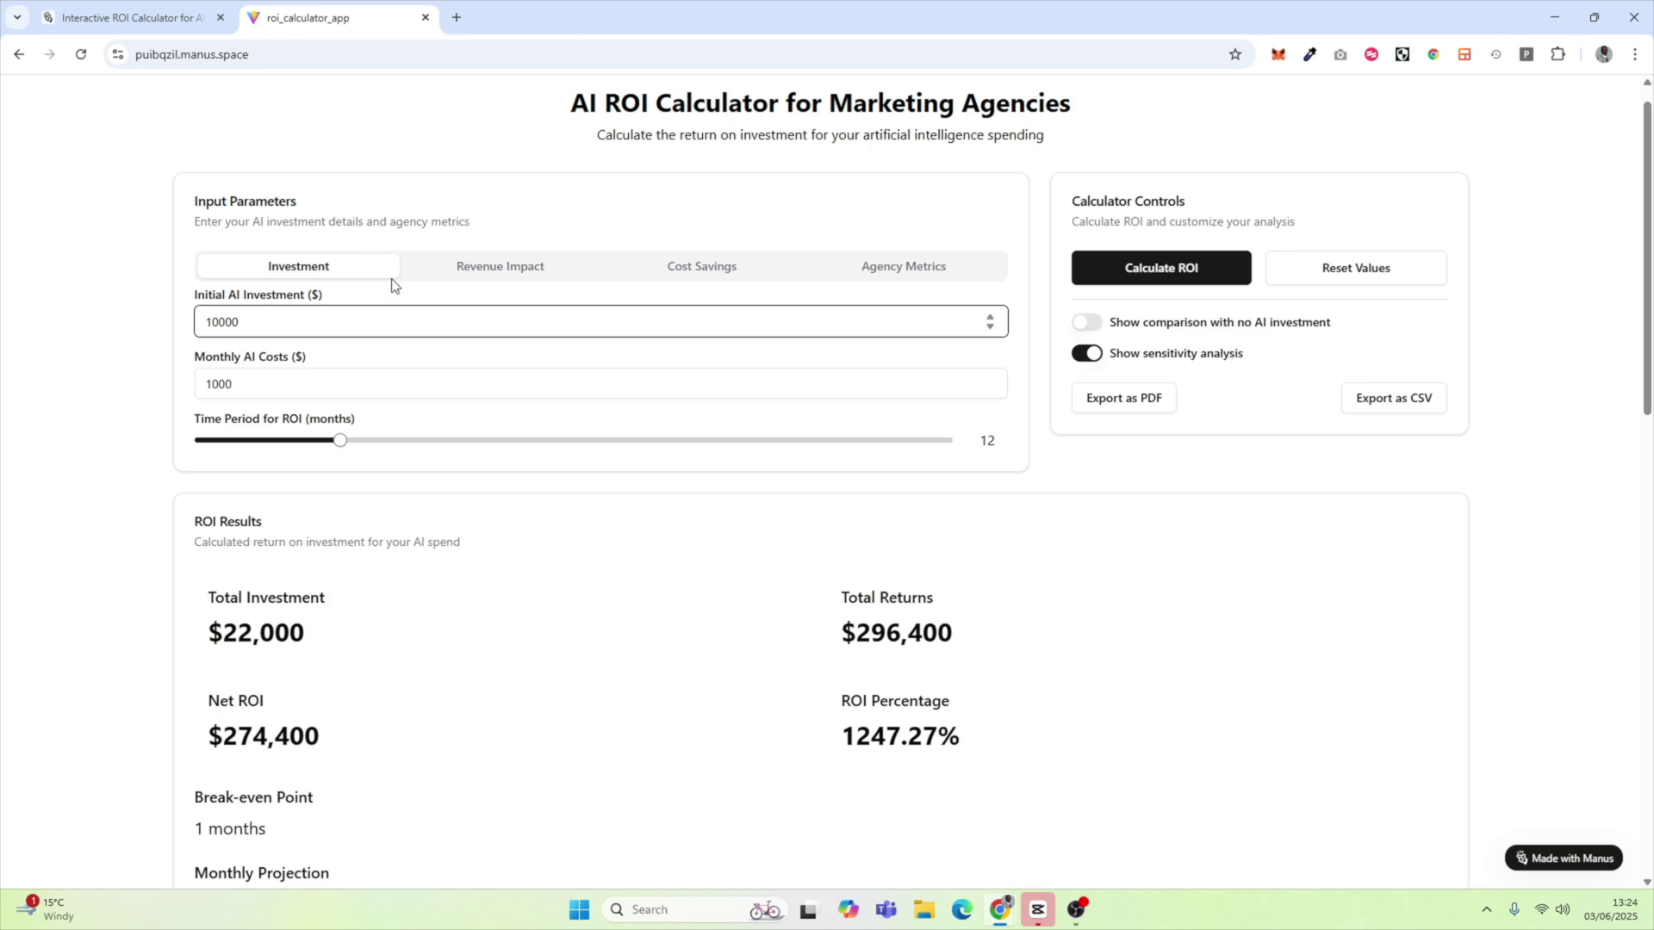
drag(241, 306, 193, 299)
click(325, 389)
drag(310, 385, 207, 389)
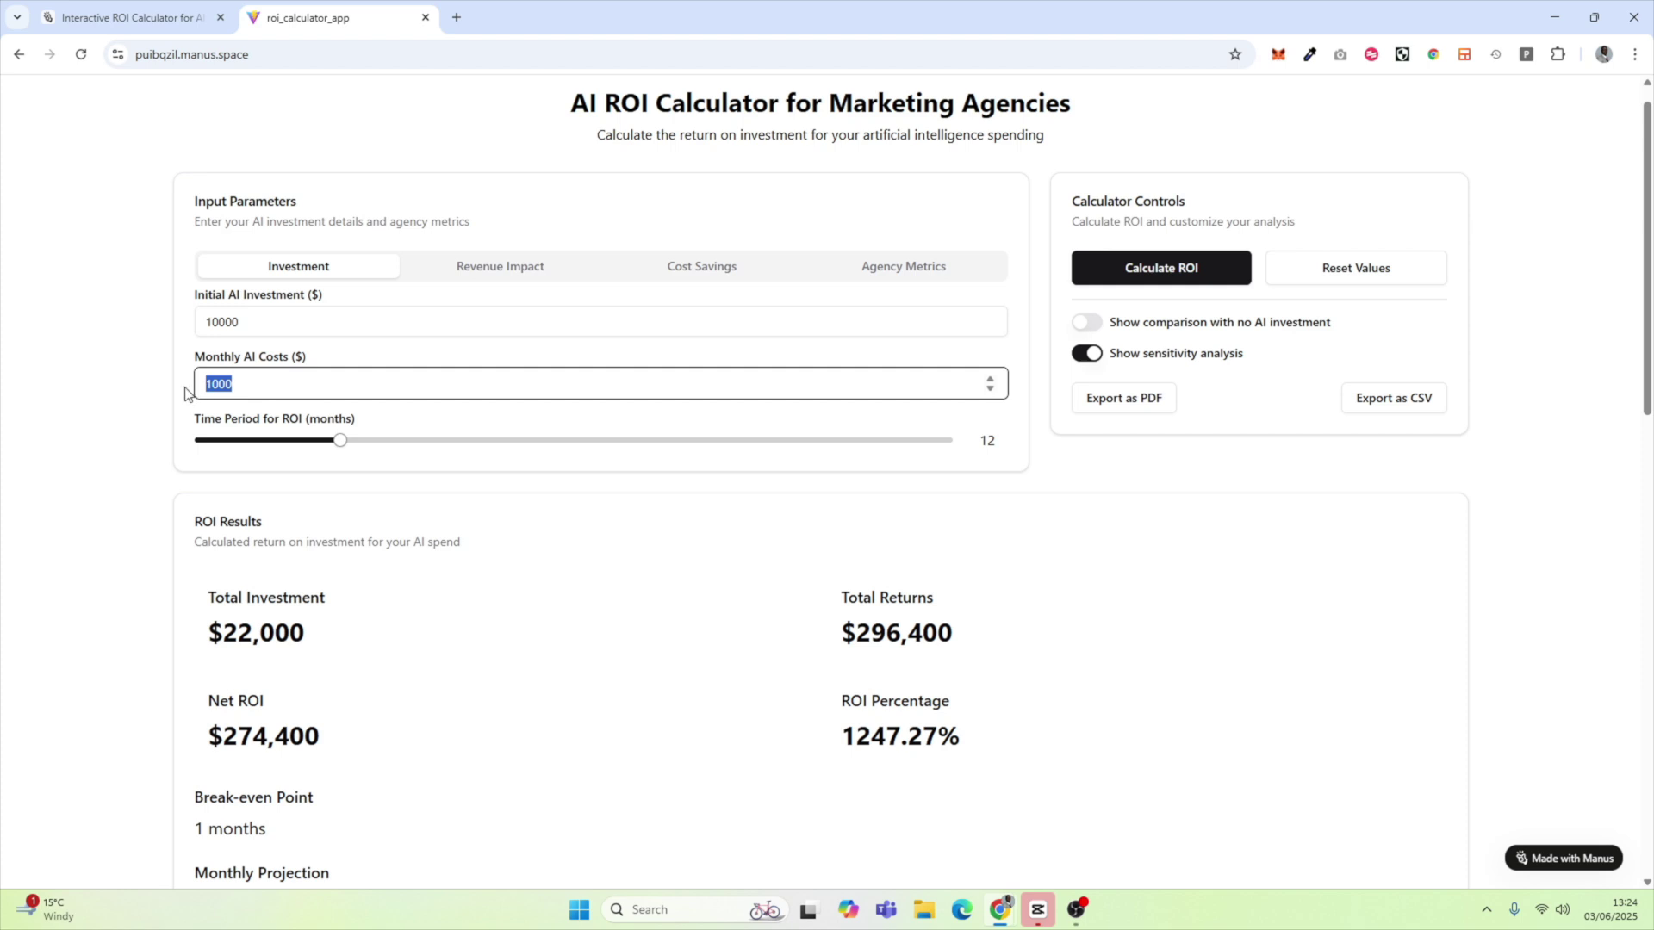
click(178, 395)
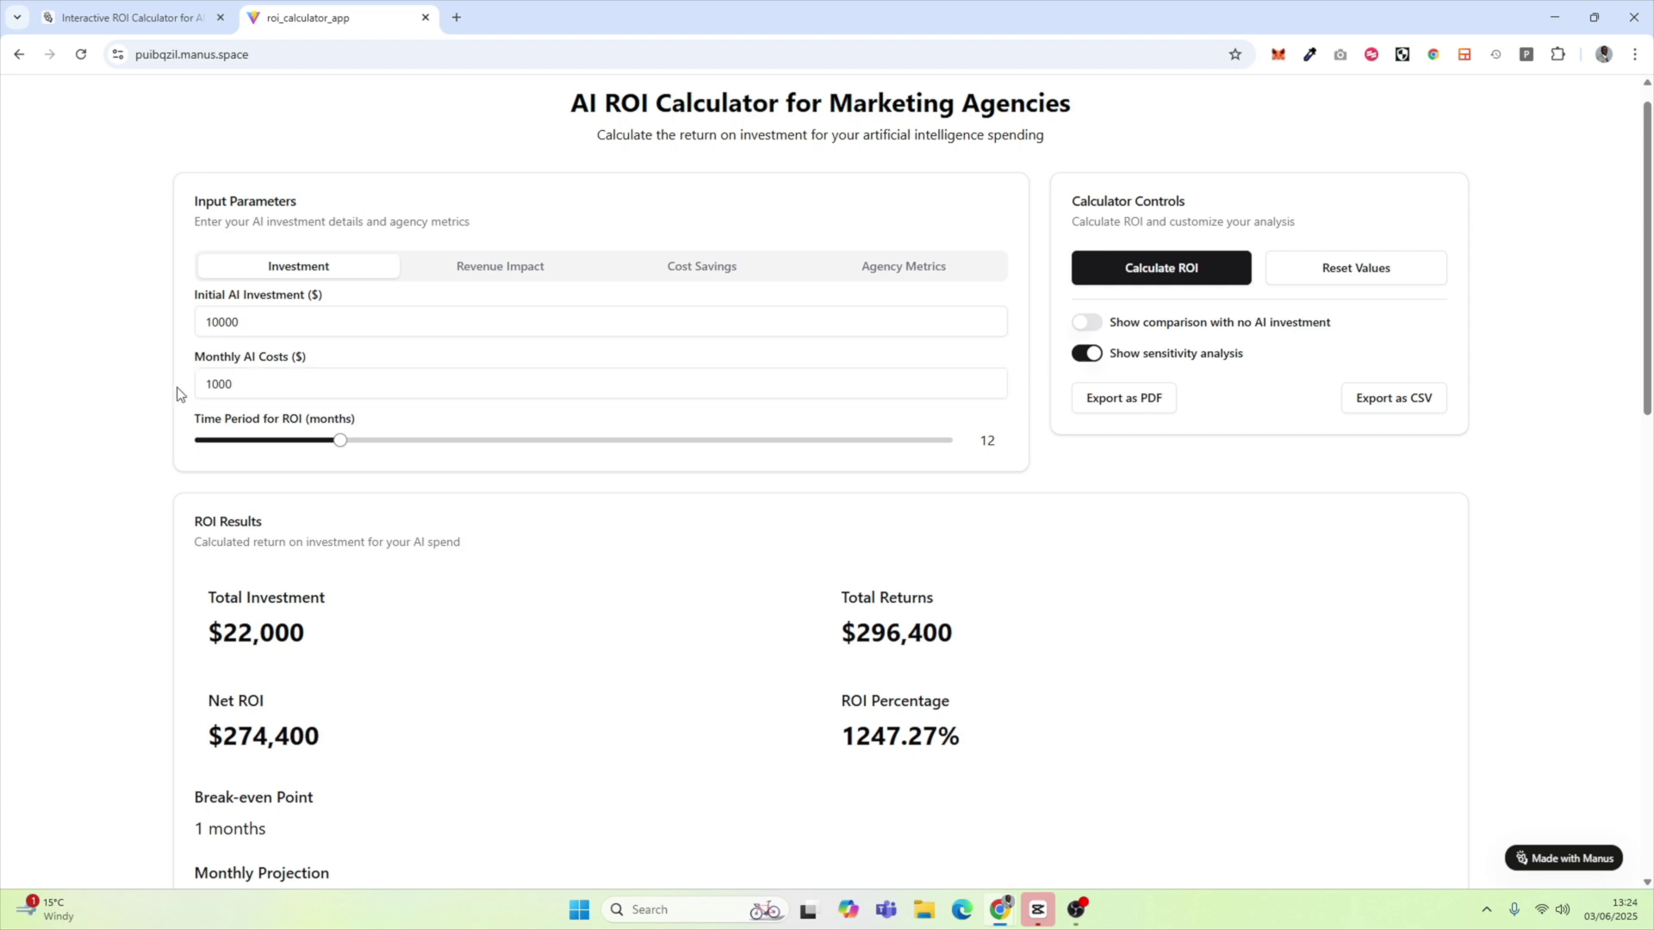
drag(206, 384, 286, 382)
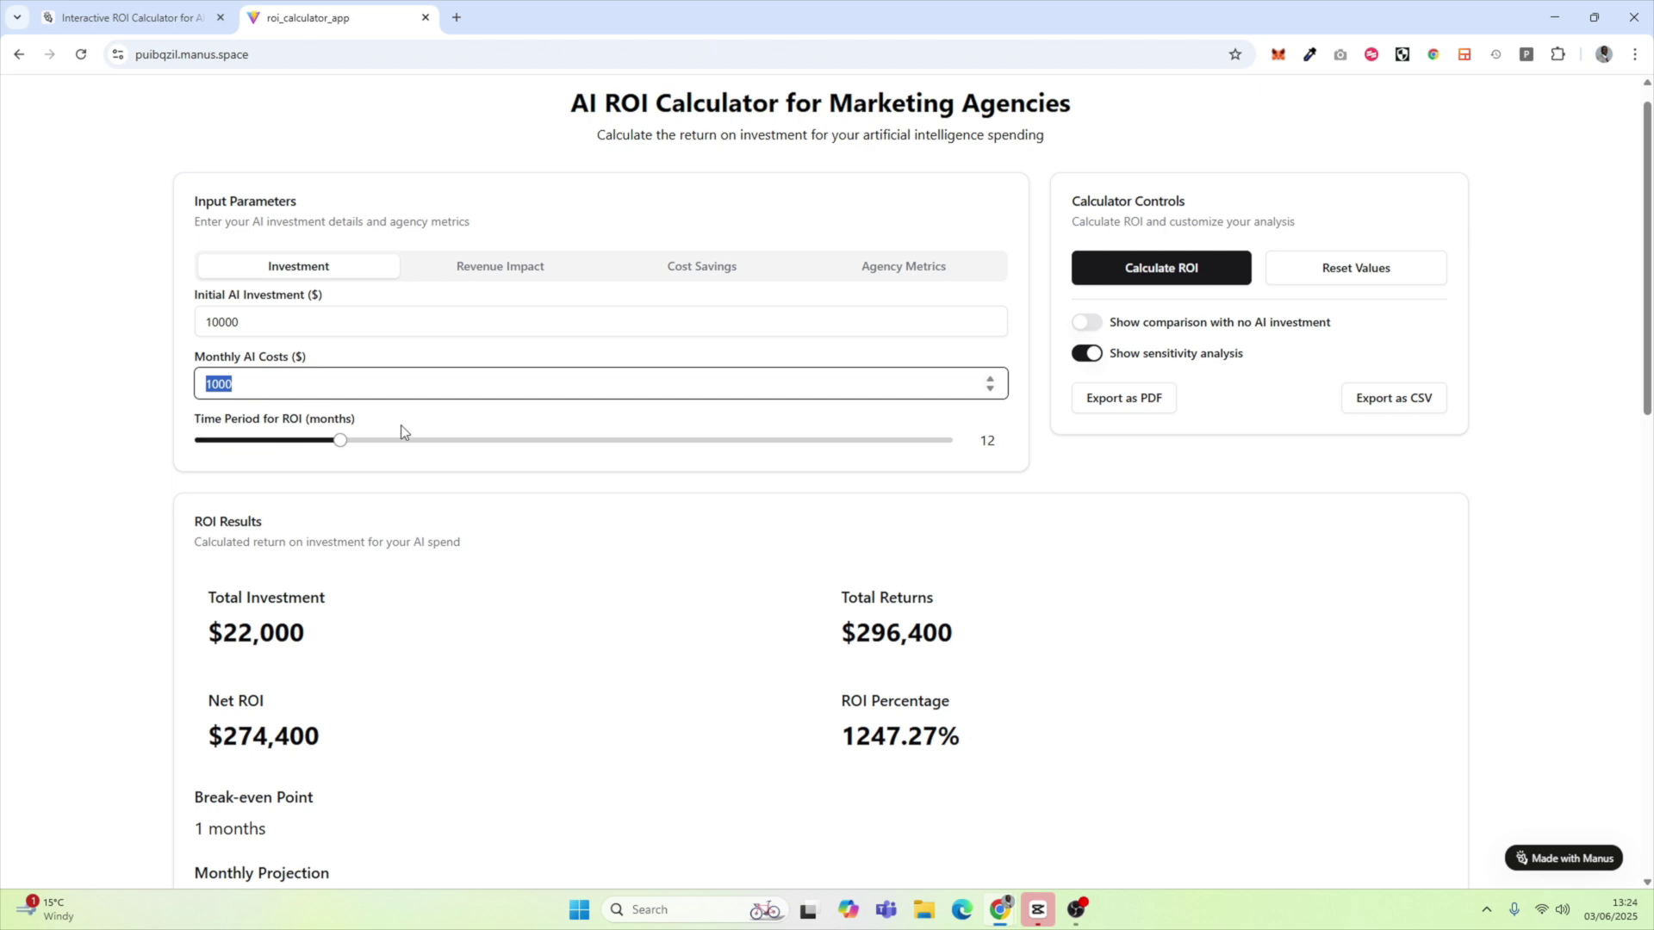
- Go through the Revenue Impact, Cost Savings and Agency Metrics parameters once more
click(490, 274)
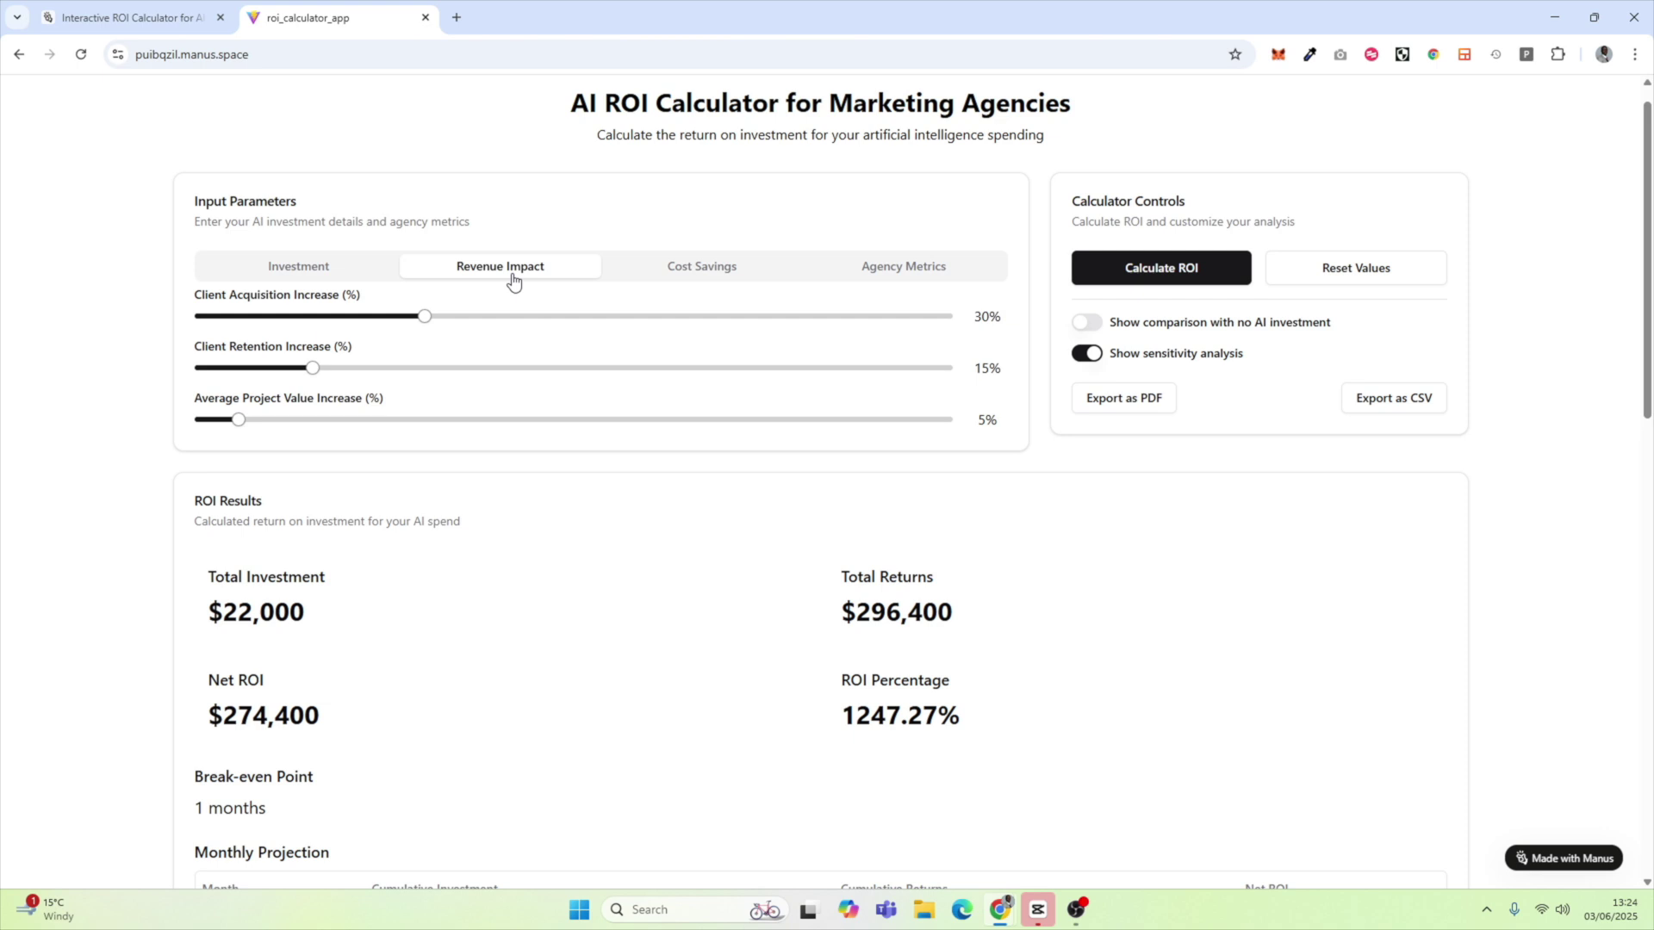
click(663, 266)
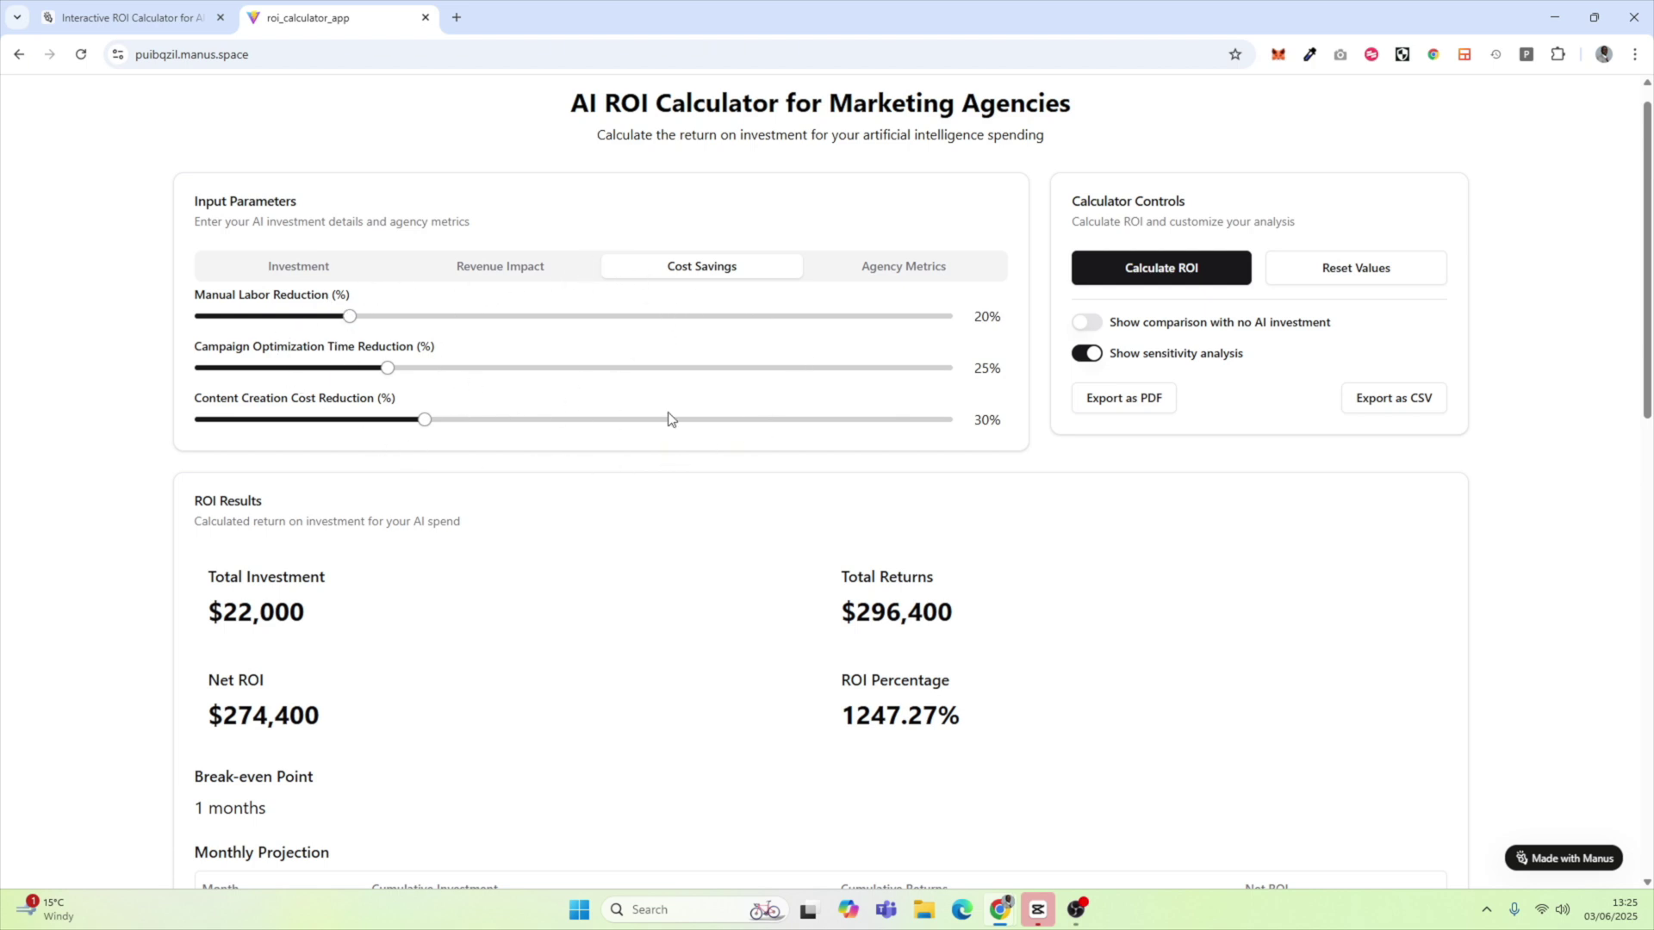
click(914, 274)
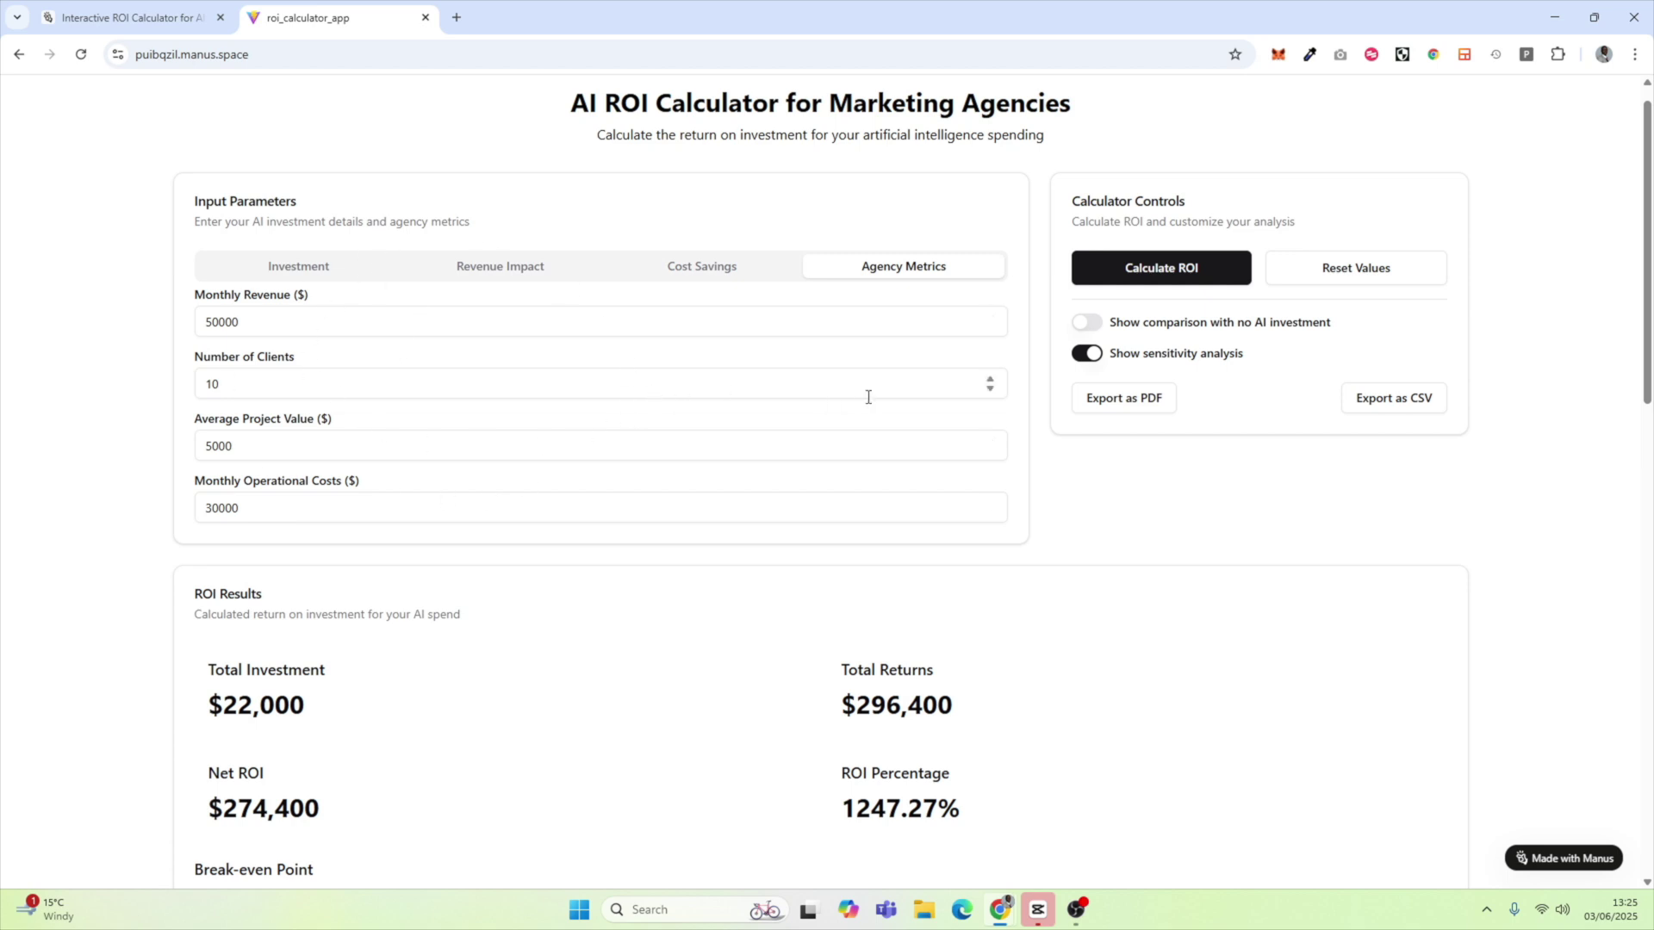
scroll(1135, 444, down, 1)
scroll(1127, 418, up, 1)
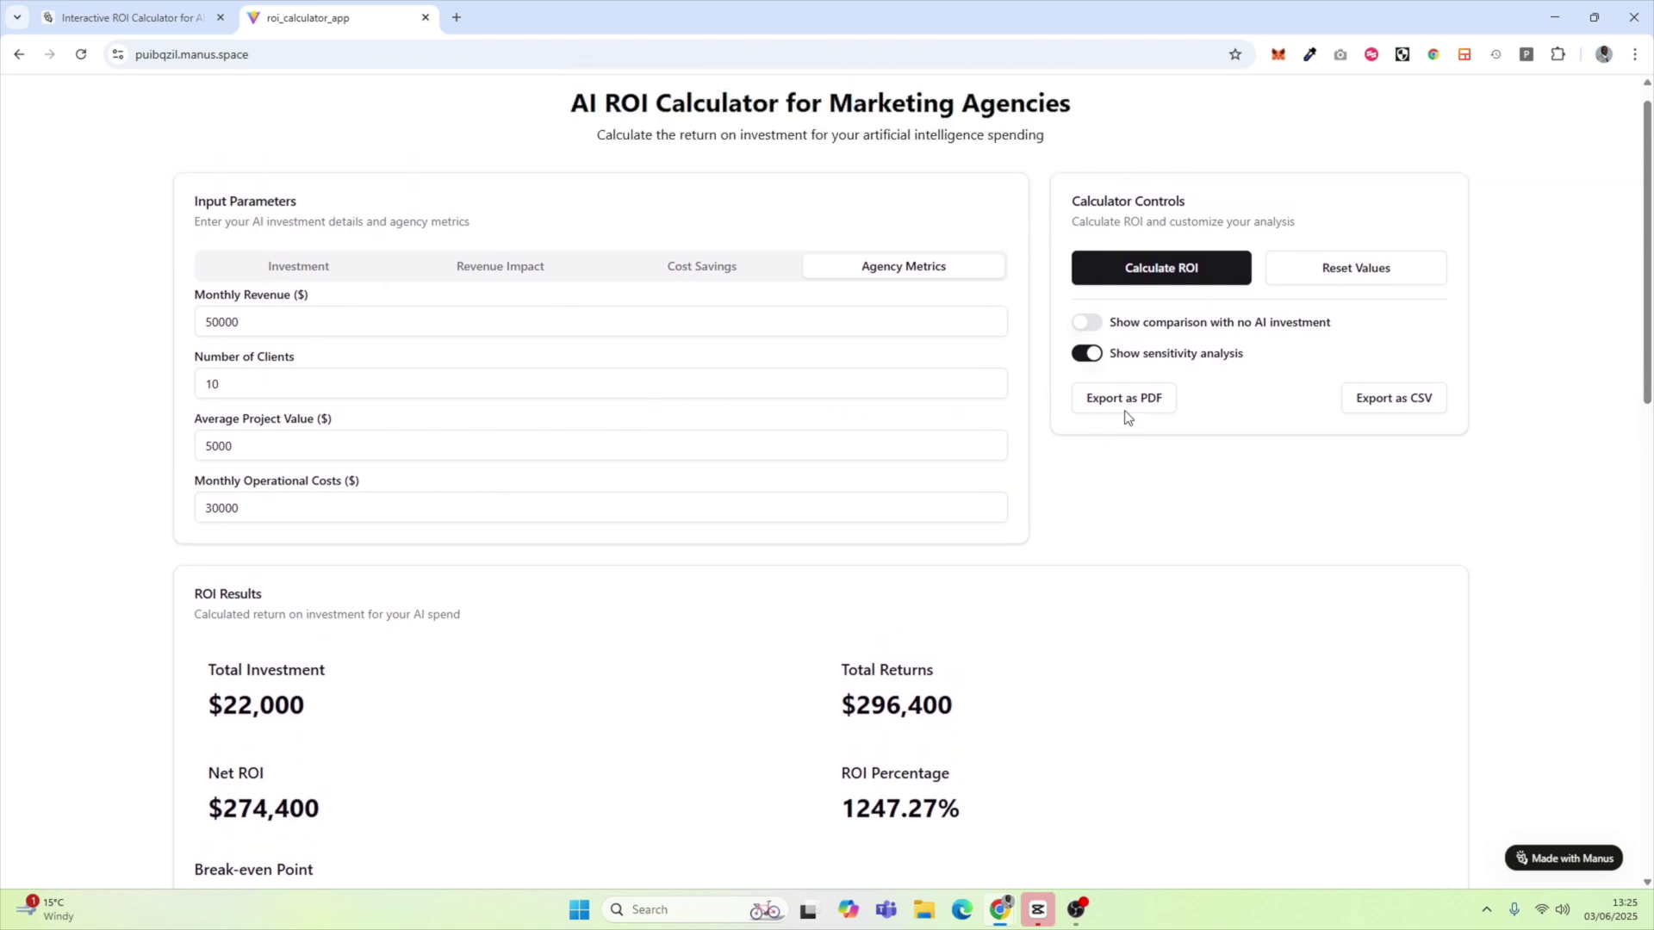
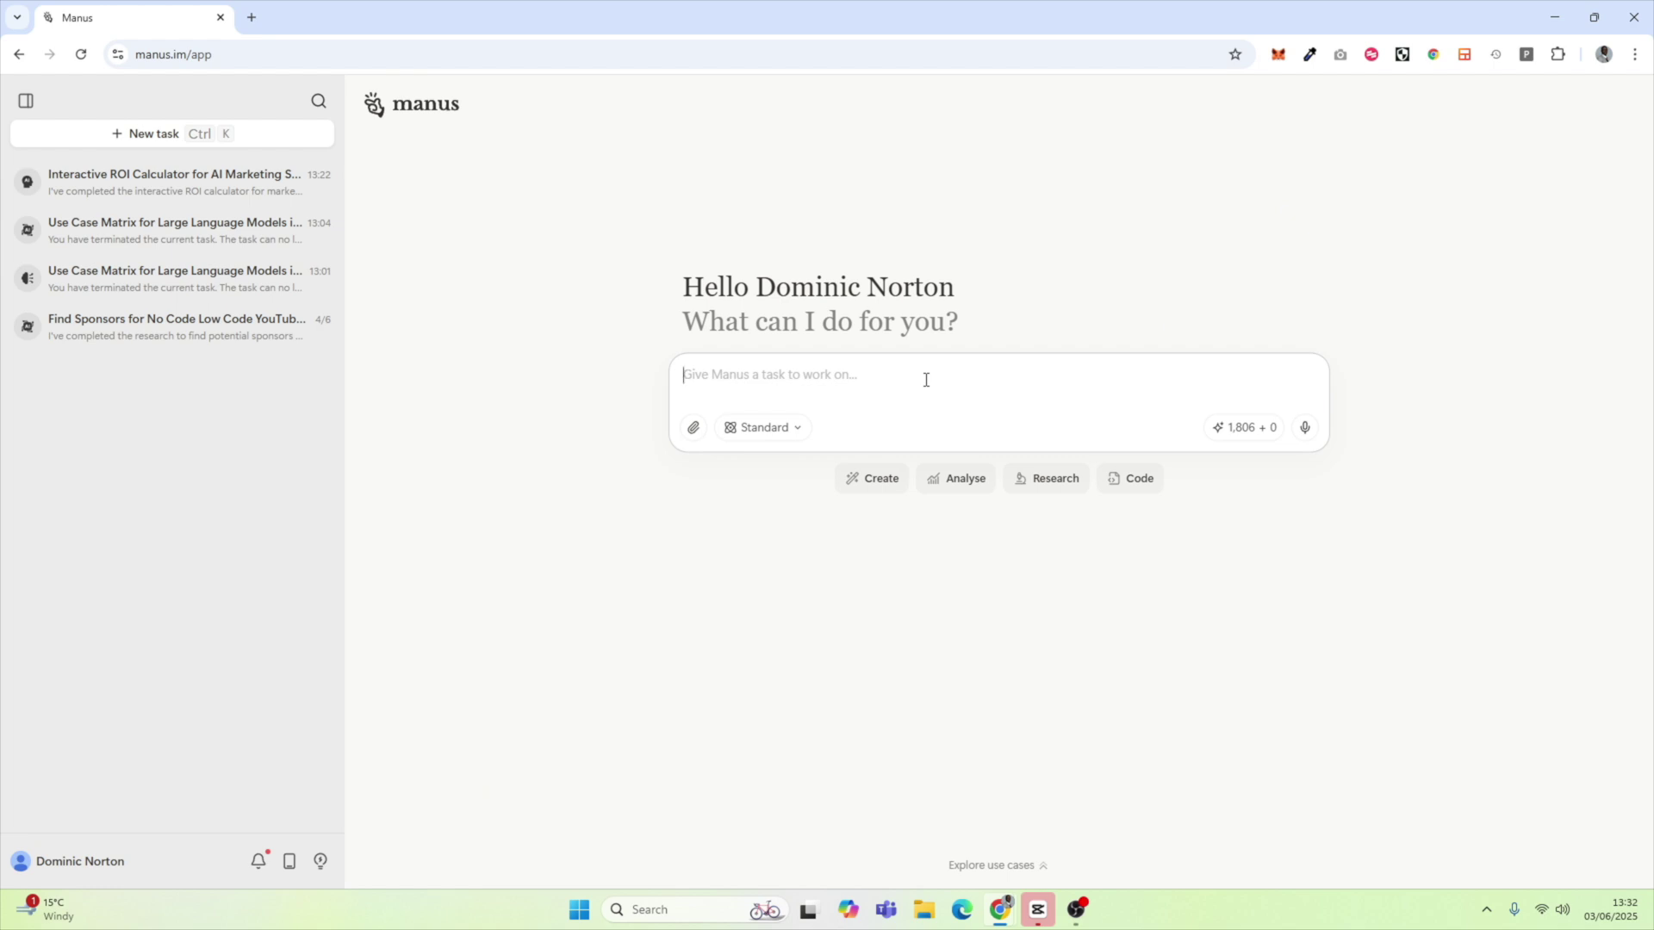
- Give Manus the task "Create an interactive comparison tool for Types of E-Liquid, Flavours and Nicotine Strengths"
text(Create an interactive comparison tool for Types of E-Liquid, Flavours and Nicotine Strengths)
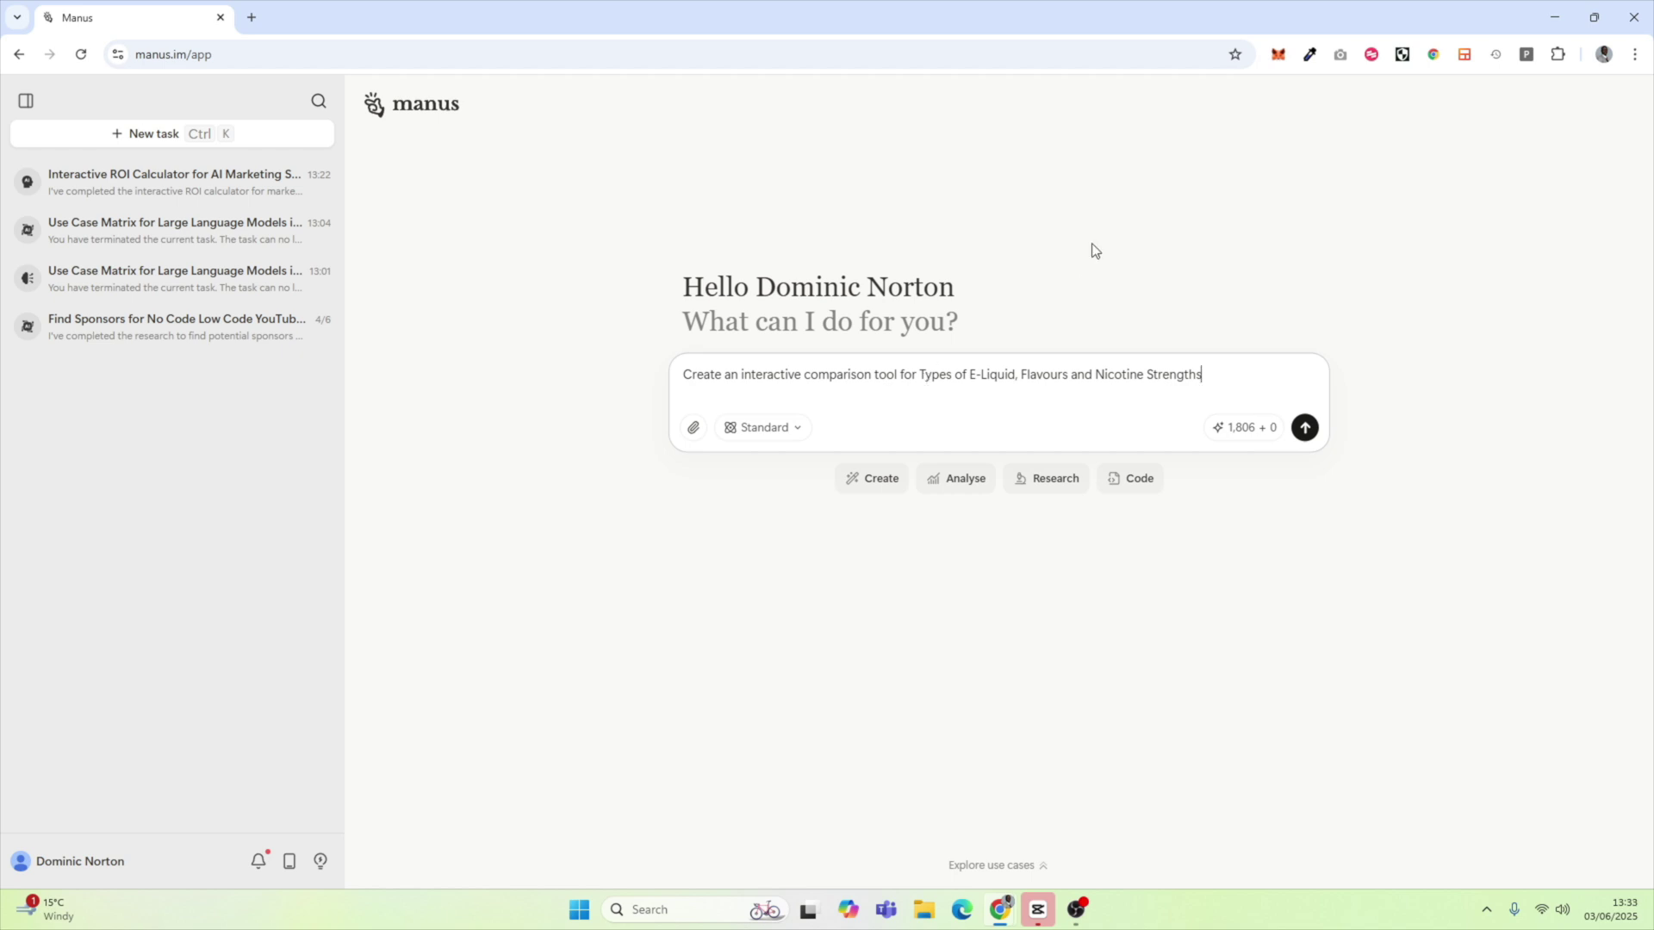
click(1306, 428)
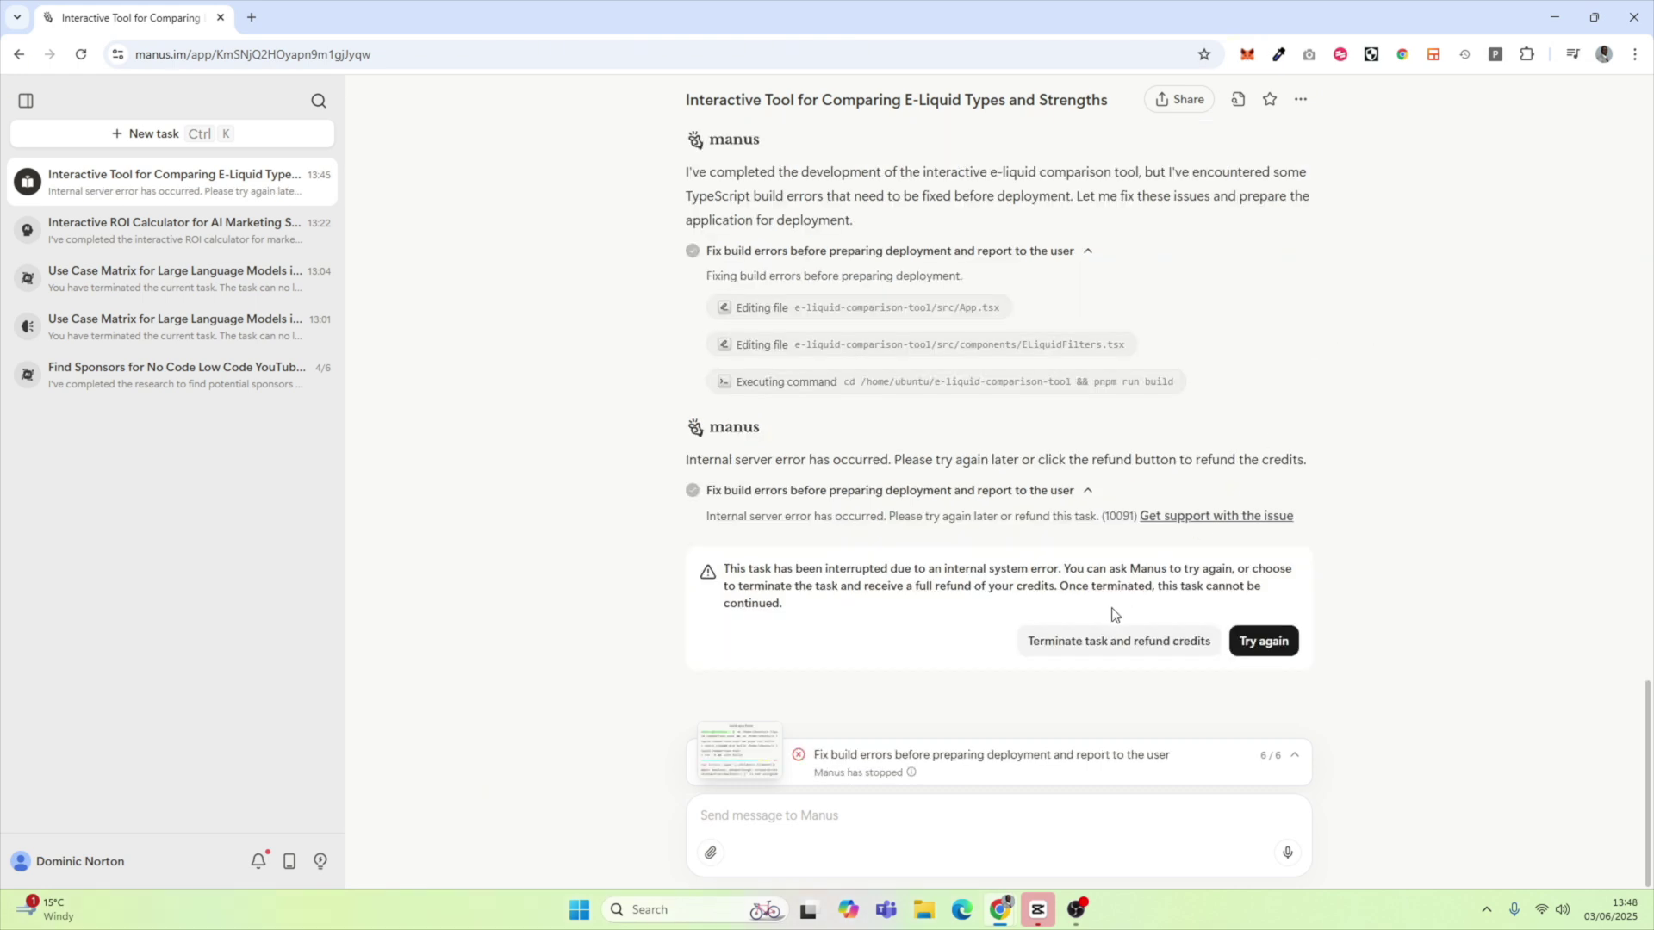
- Have Manus retry the interrupted e-liquid task, and allow it to deploy the website publicly for this task
click(1265, 641)
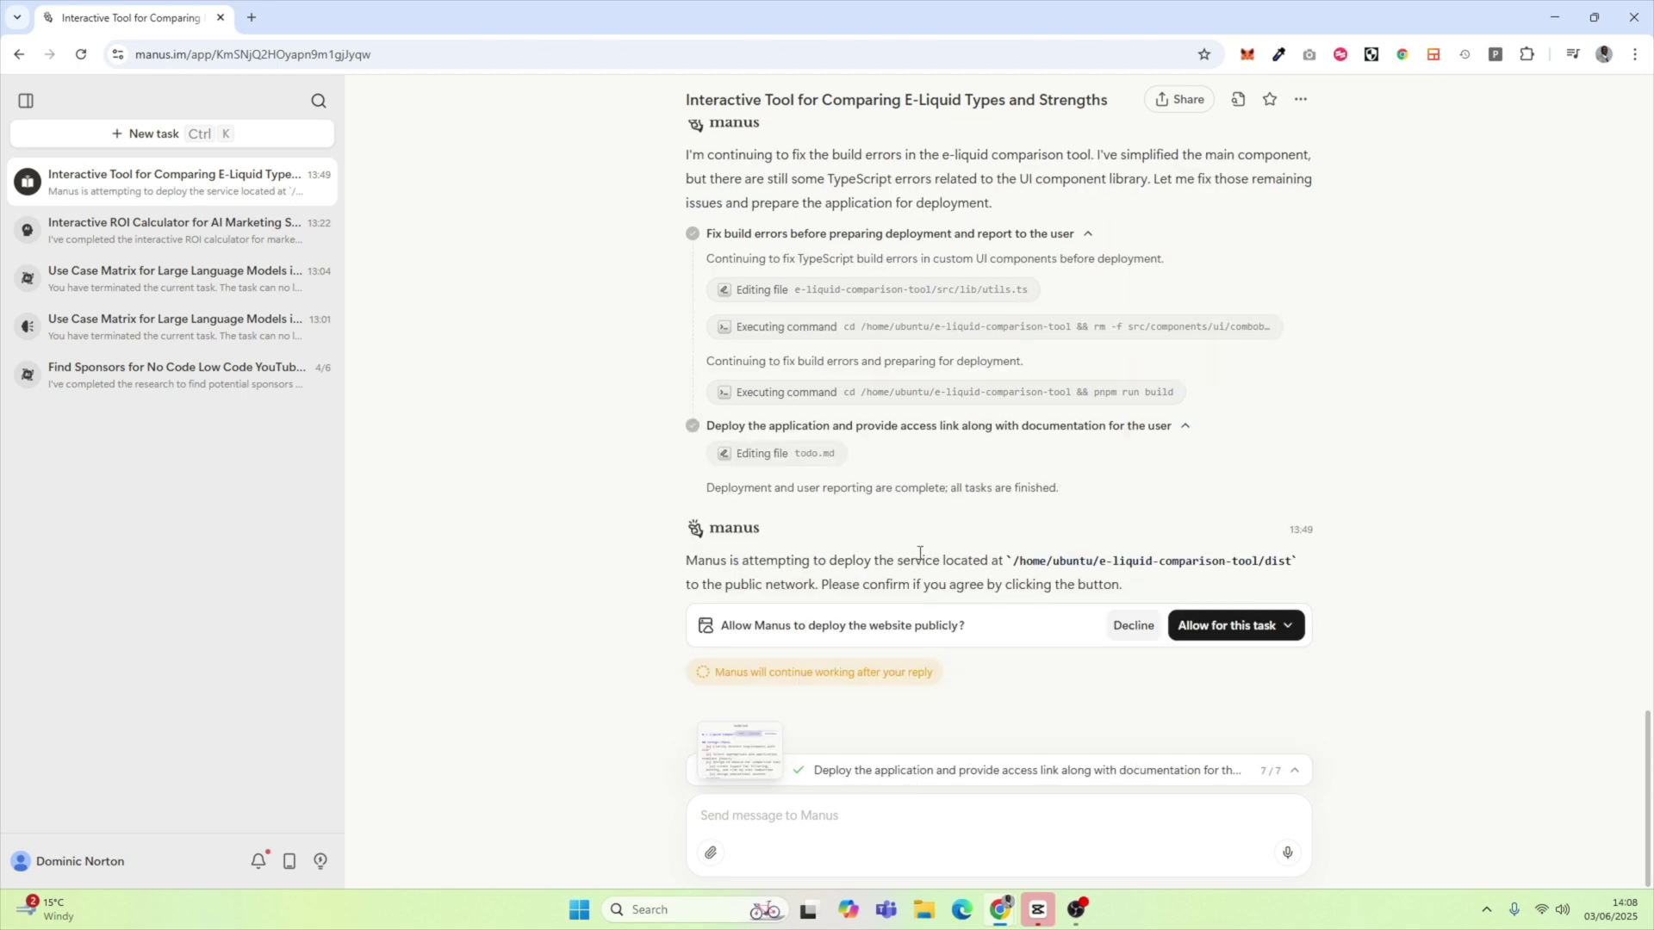
click(1214, 635)
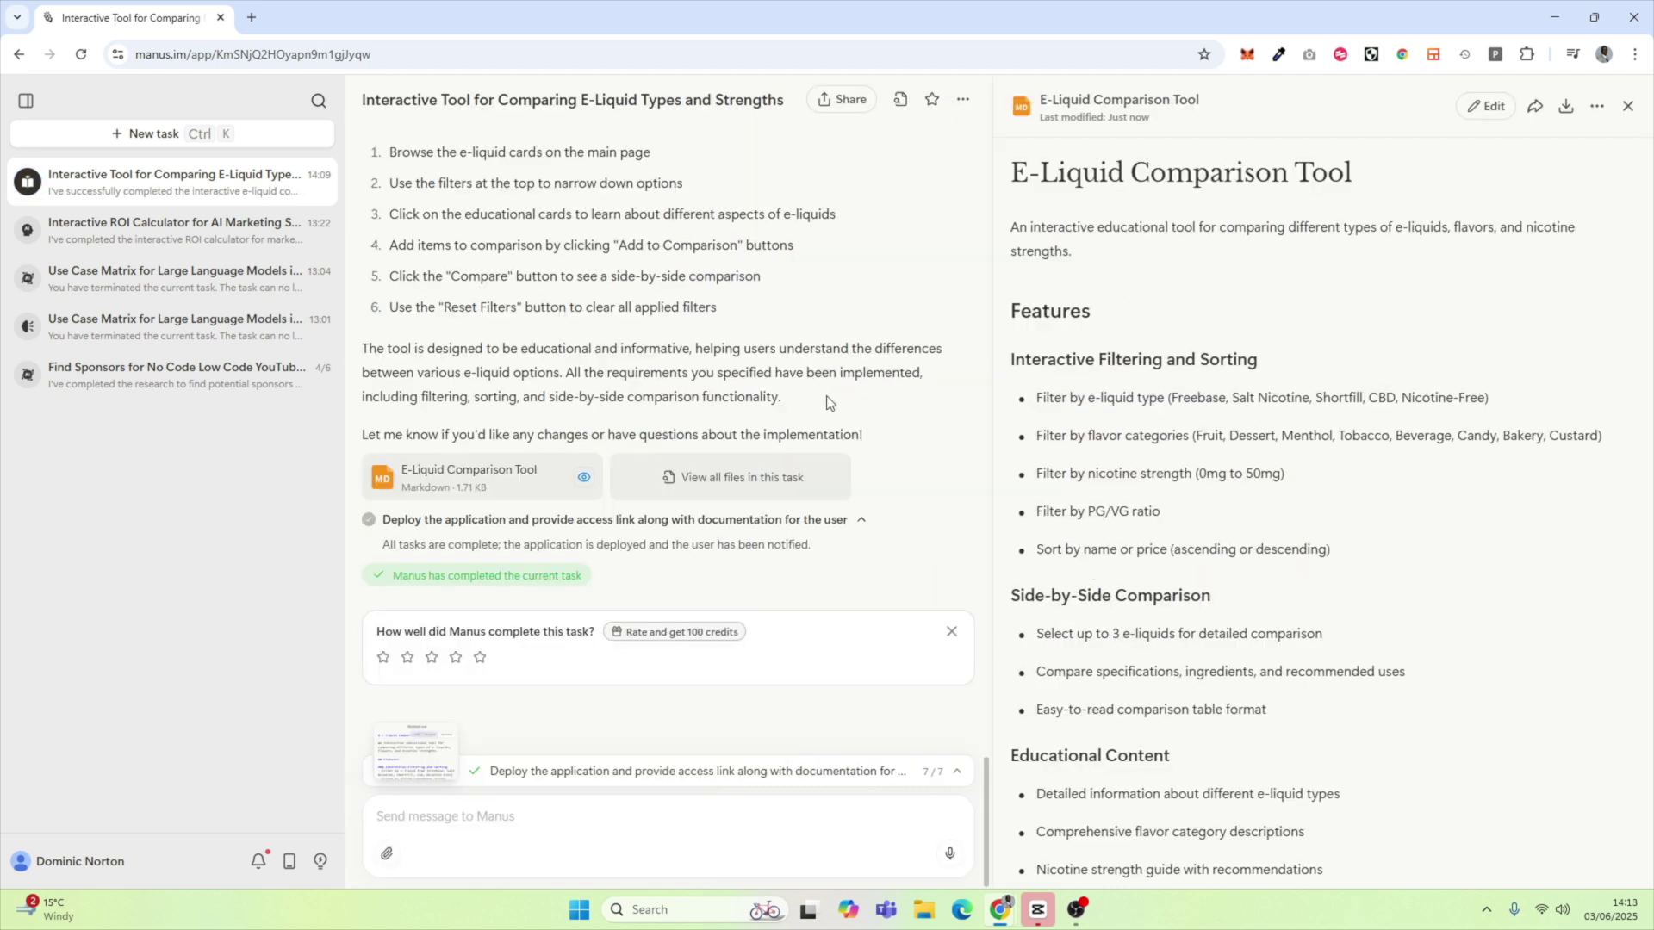
- Review the completed task's summary and open the deployed e-liquid comparison site at fudvorur.manus.space
scroll(825, 395, up, 3)
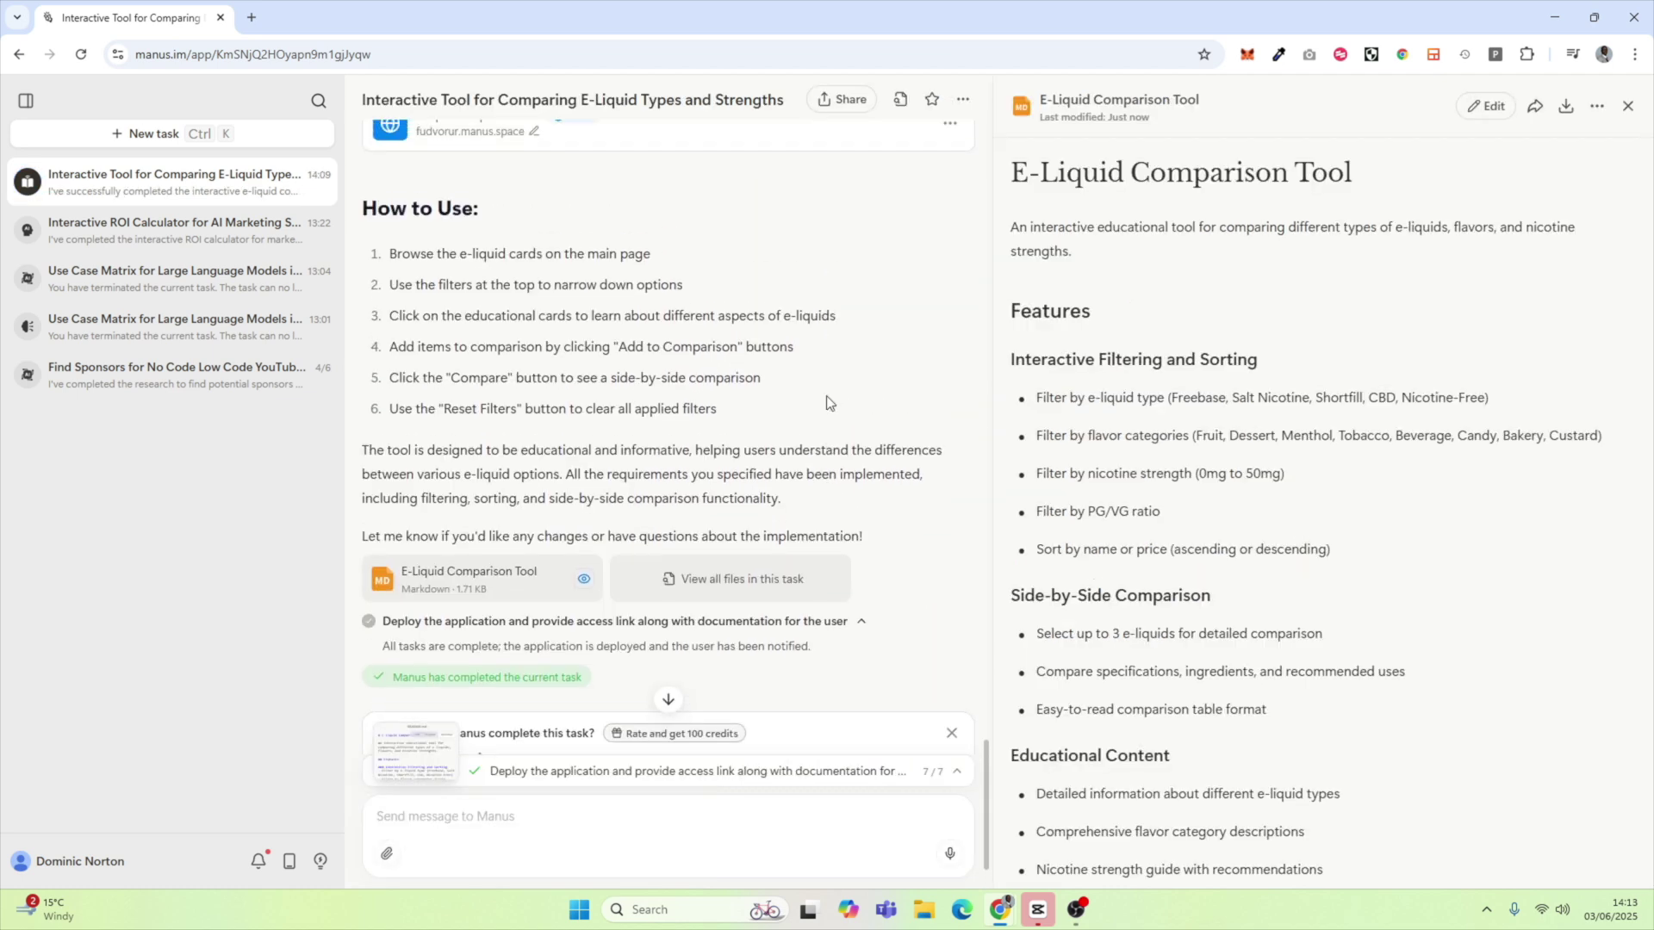
scroll(825, 396, down, 2)
scroll(827, 402, up, 3)
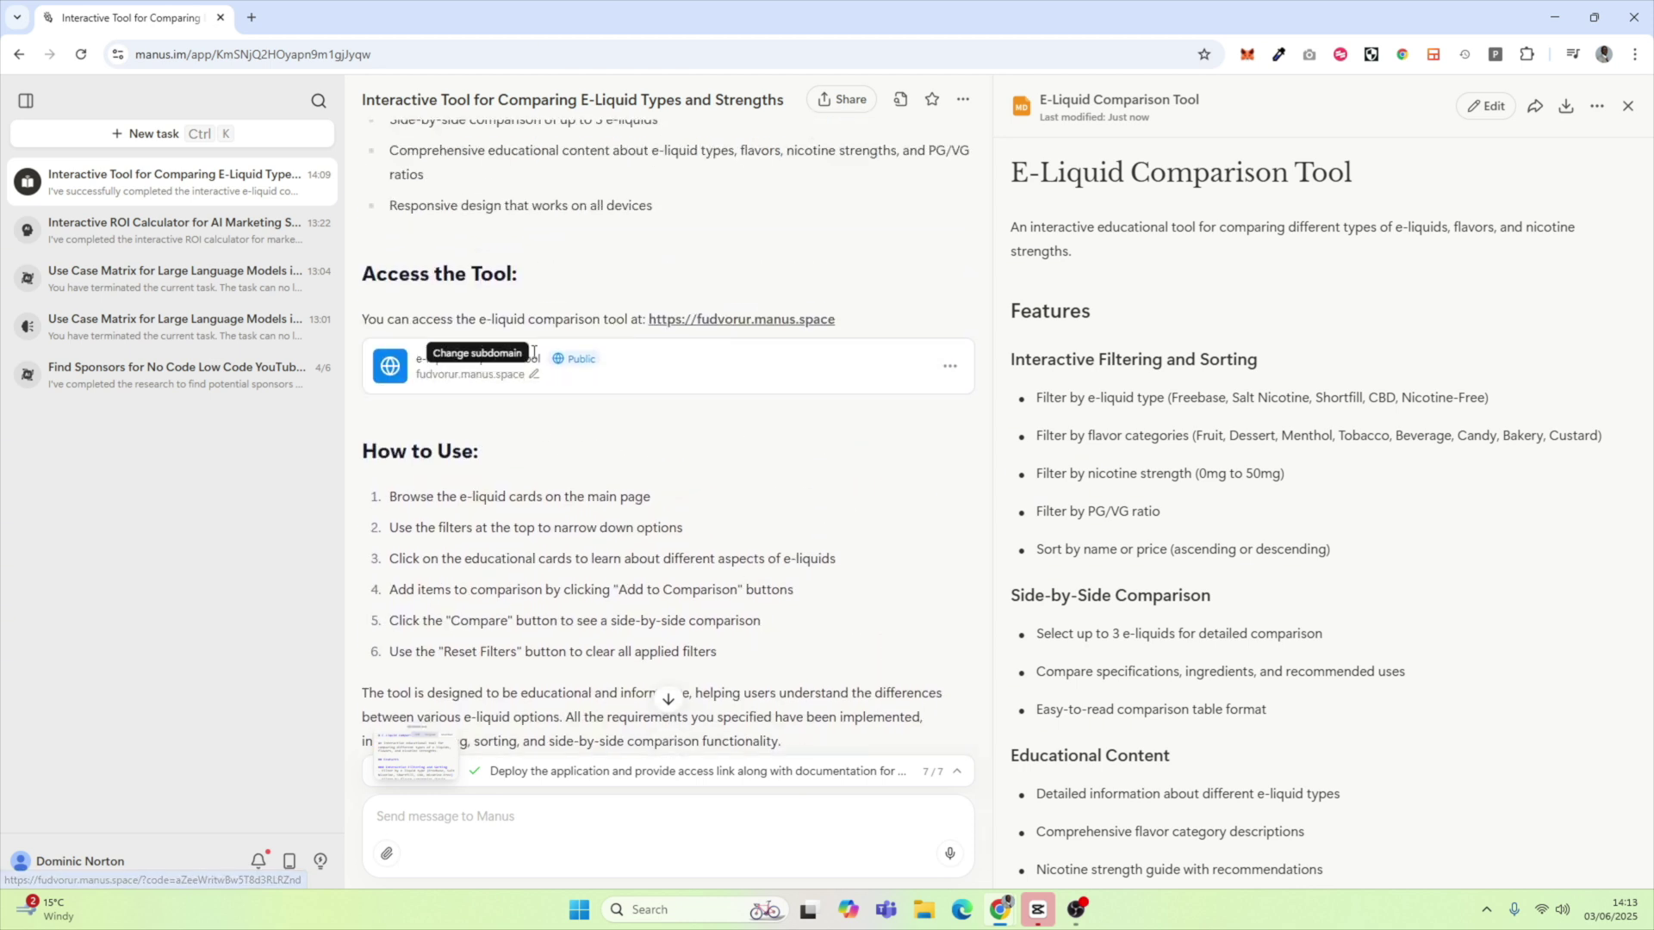
click(794, 333)
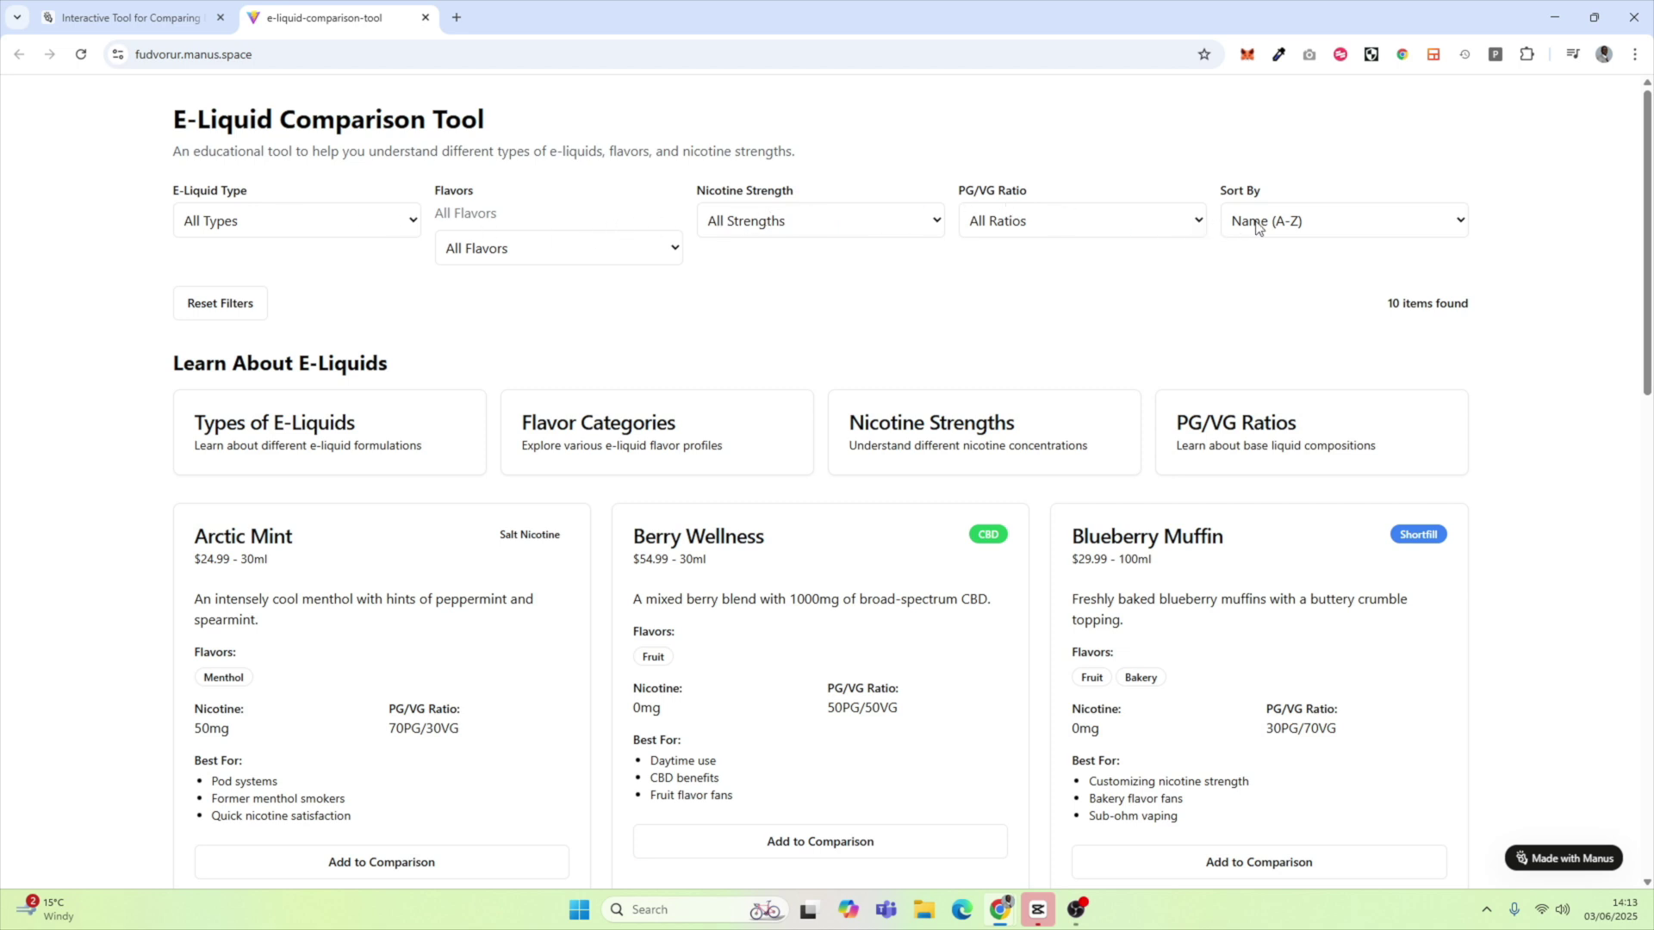
- Check the sorting options without changing the order, and look through the e-liquid product cards
click(1292, 226)
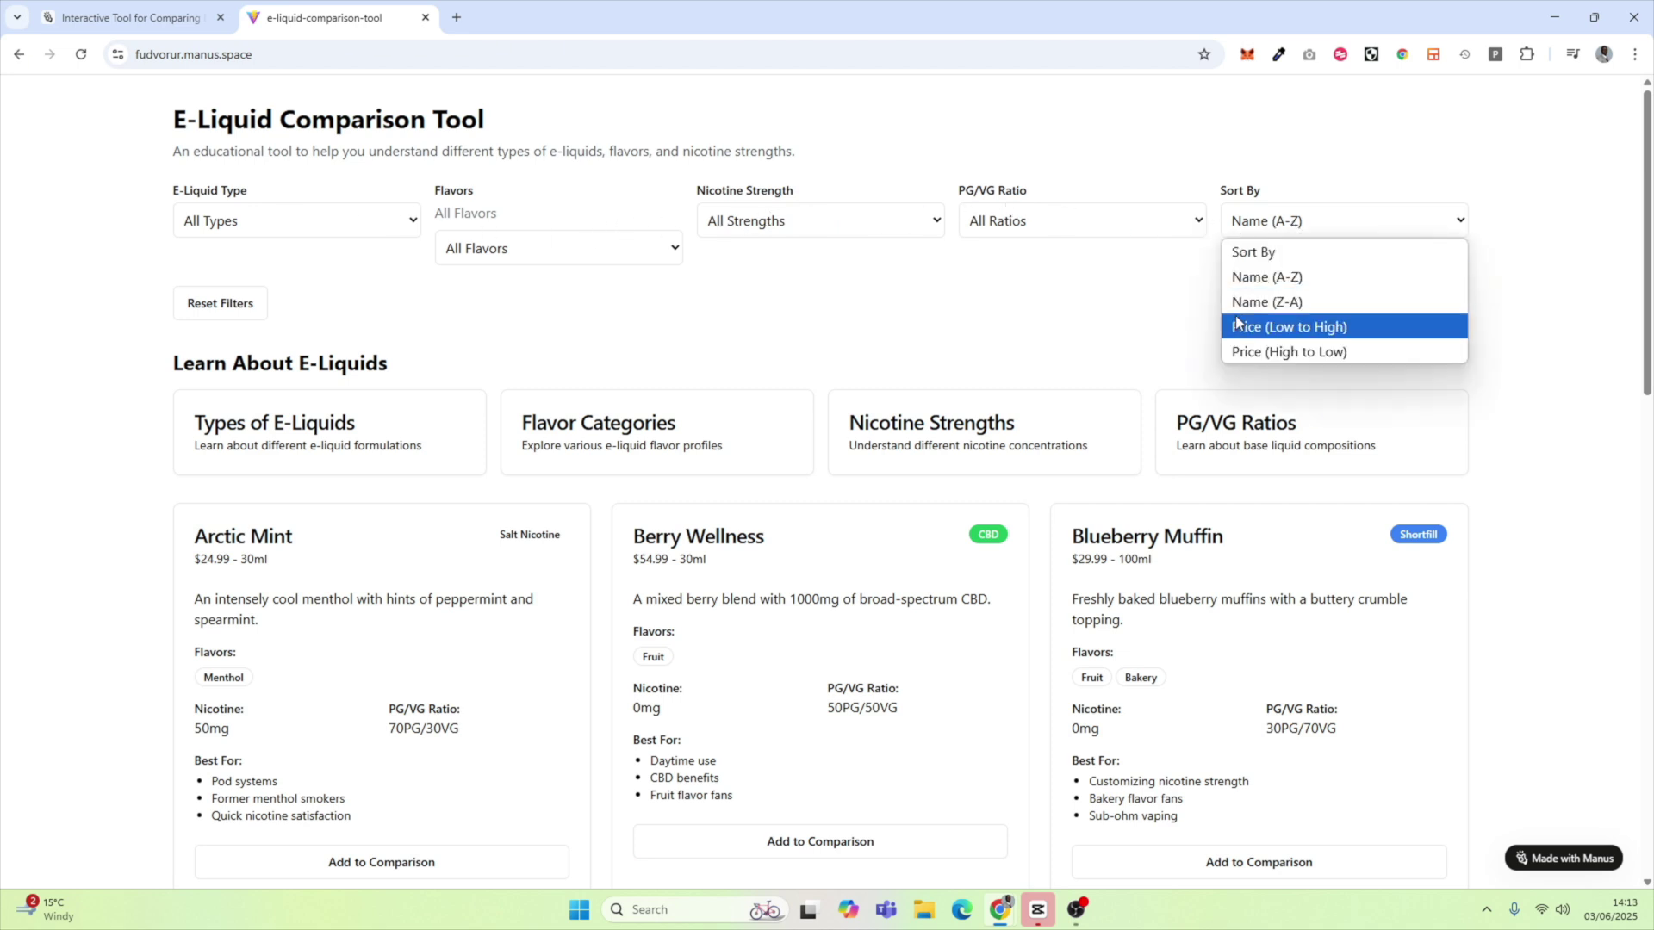
click(855, 337)
scroll(381, 465, down, 5)
scroll(405, 413, up, 2)
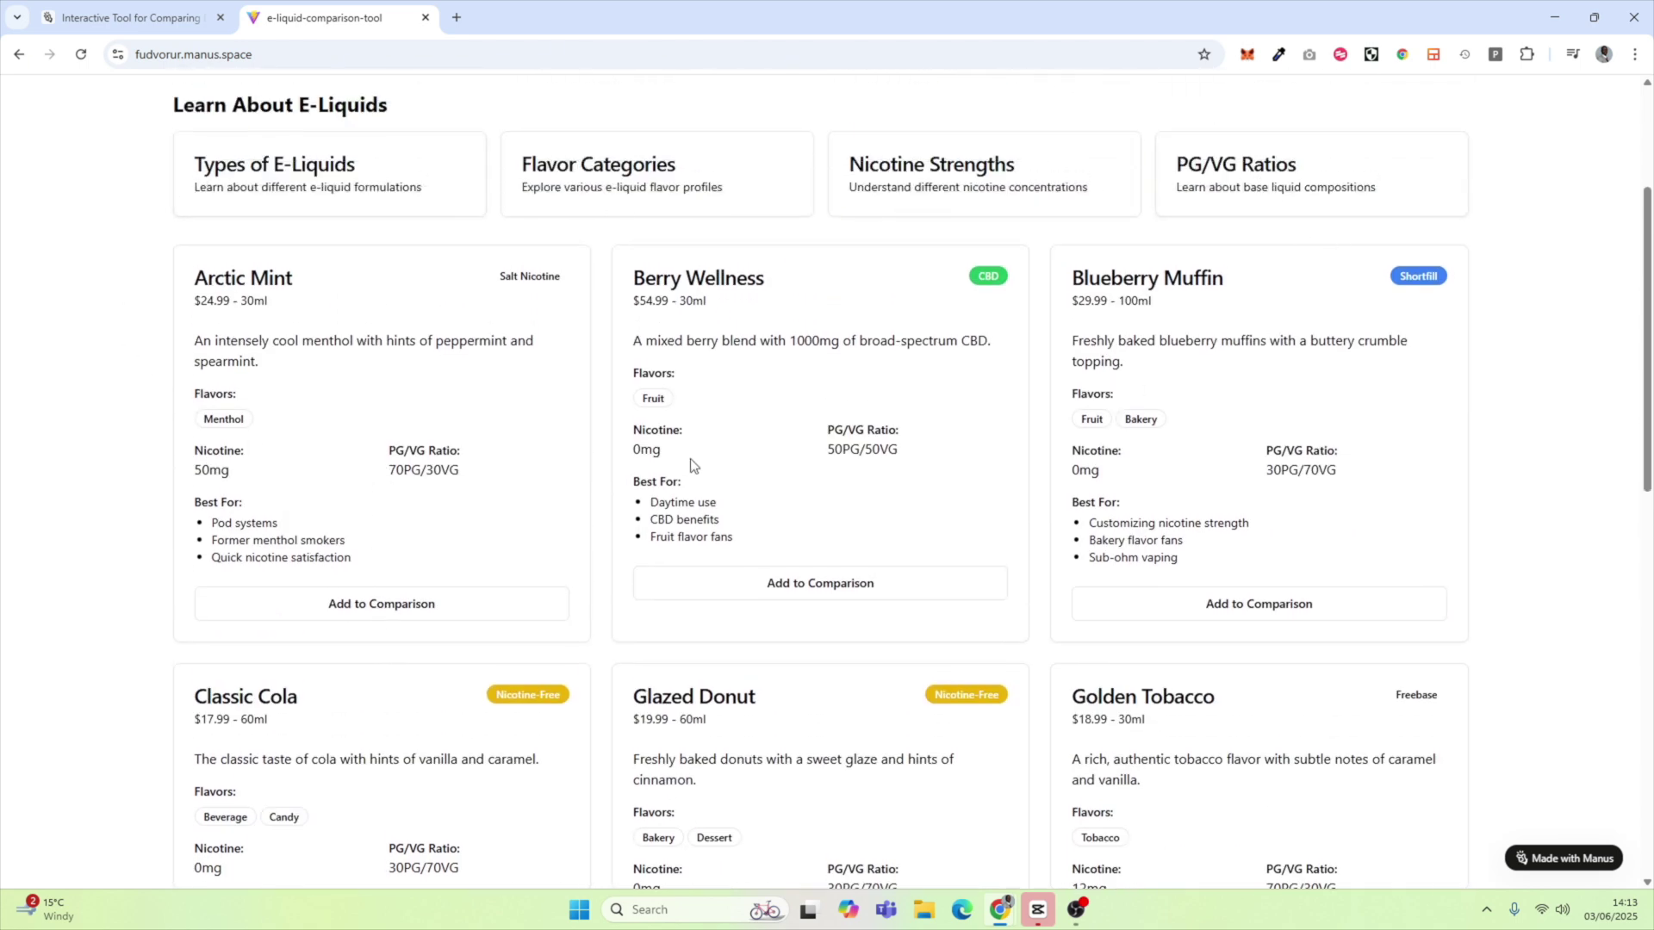
- Examine the Types of E-Liquids, Flavor Categories and Nicotine Strengths educational sections, closing the last one when done
click(376, 158)
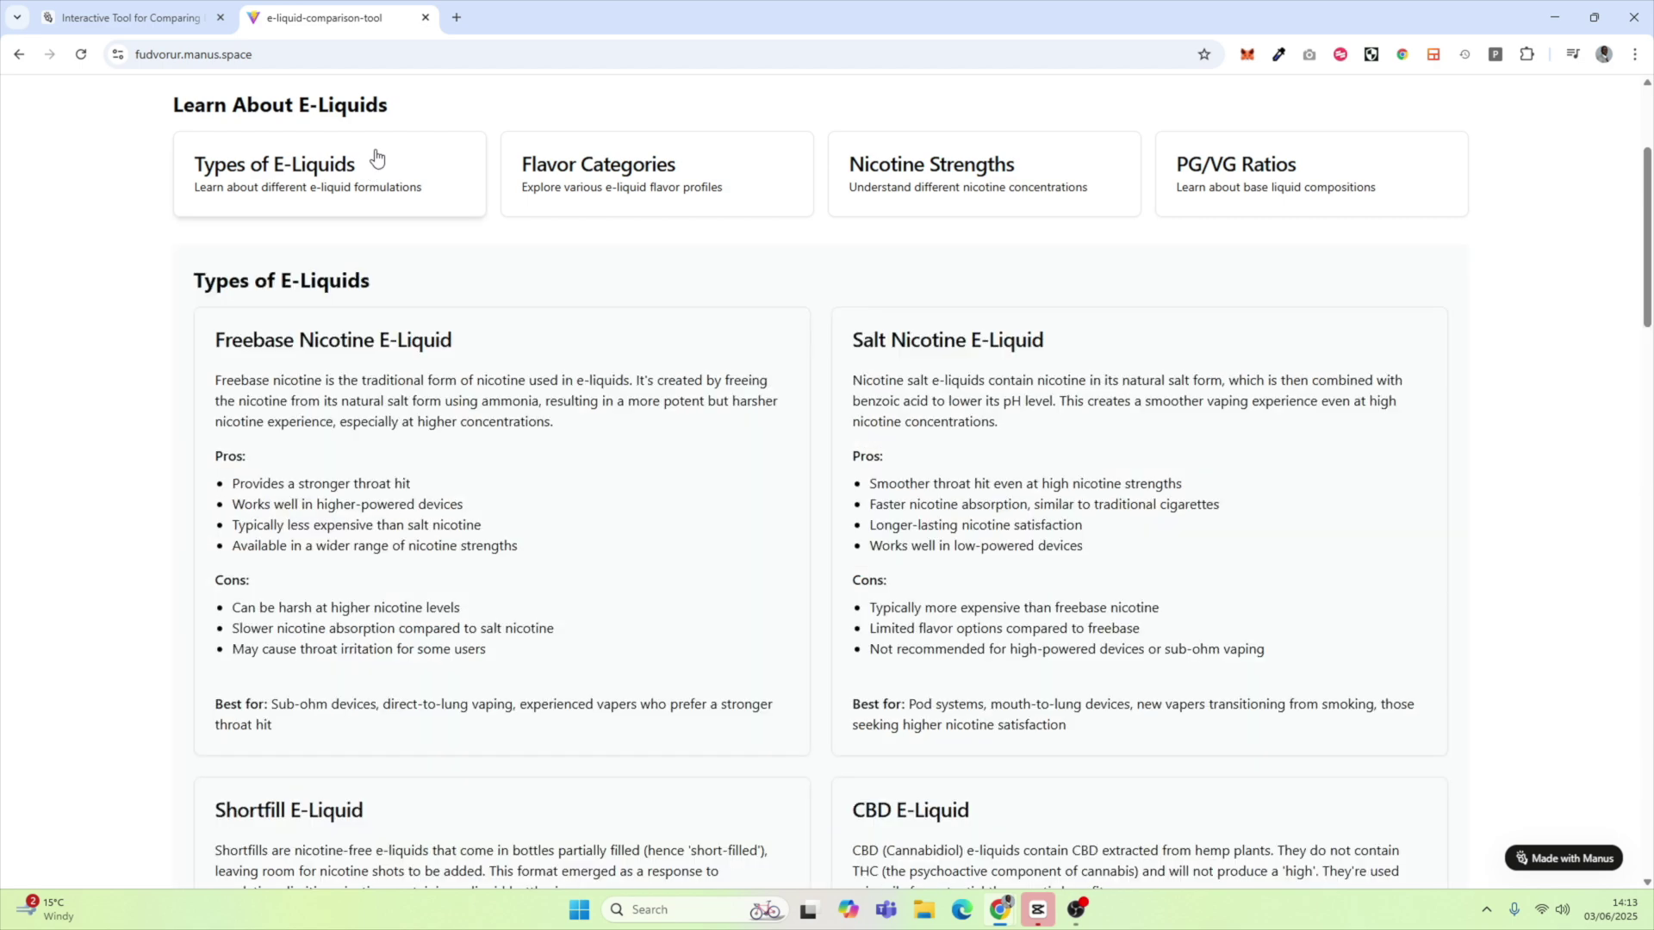
scroll(363, 348, down, 7)
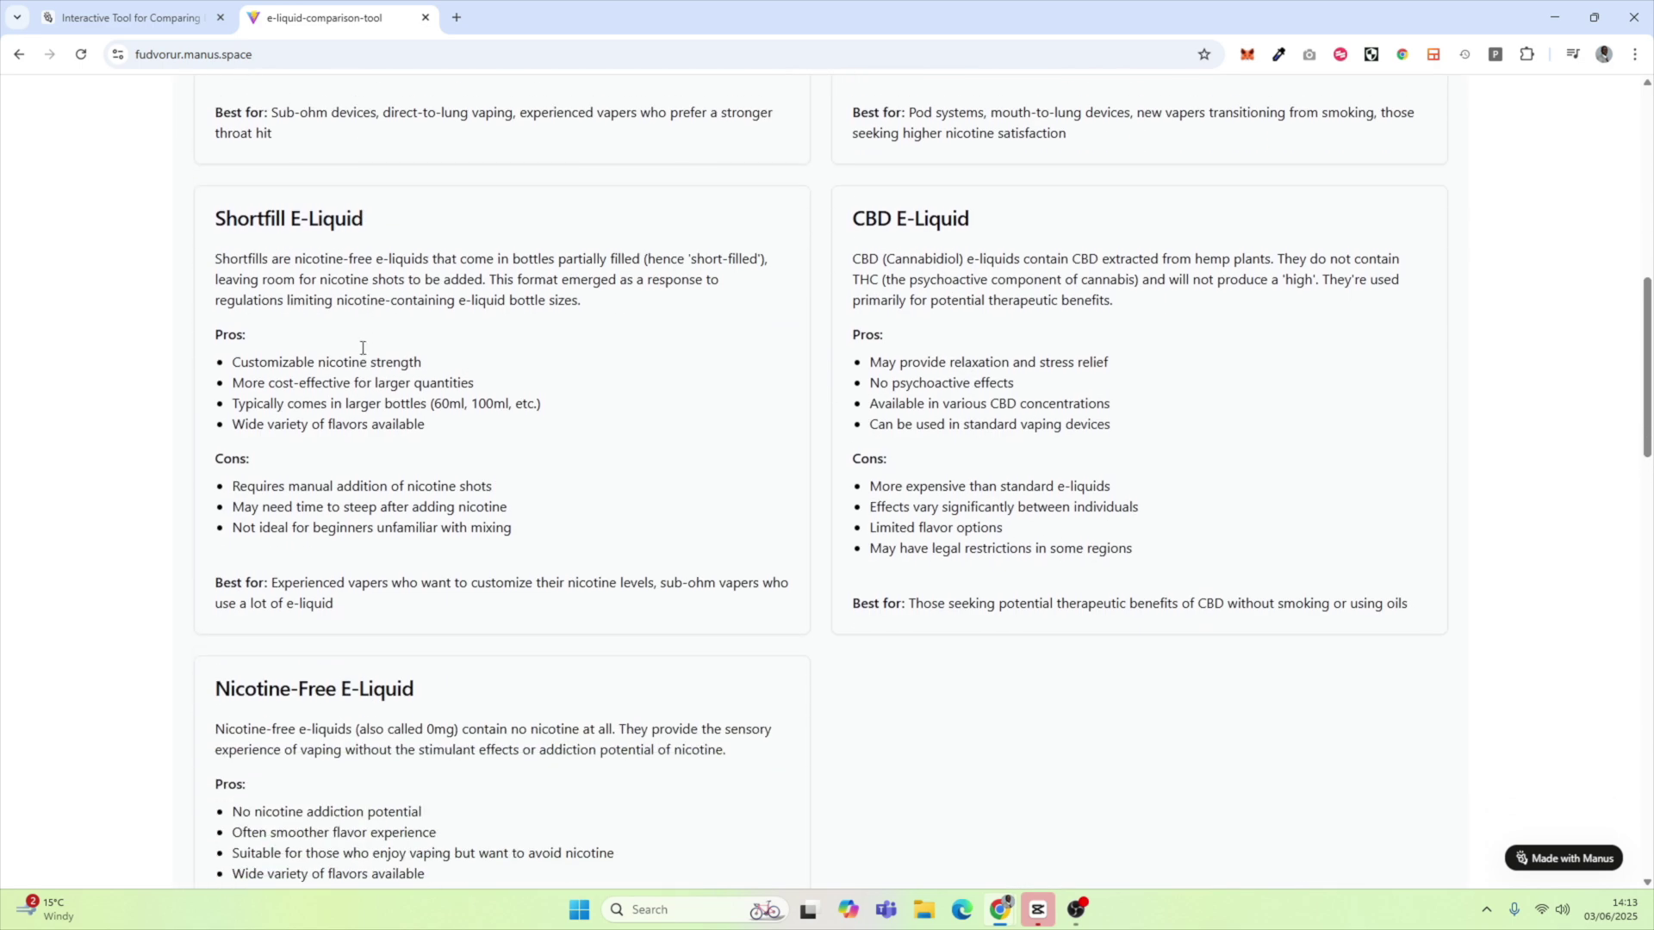
scroll(363, 348, up, 5)
scroll(362, 348, up, 3)
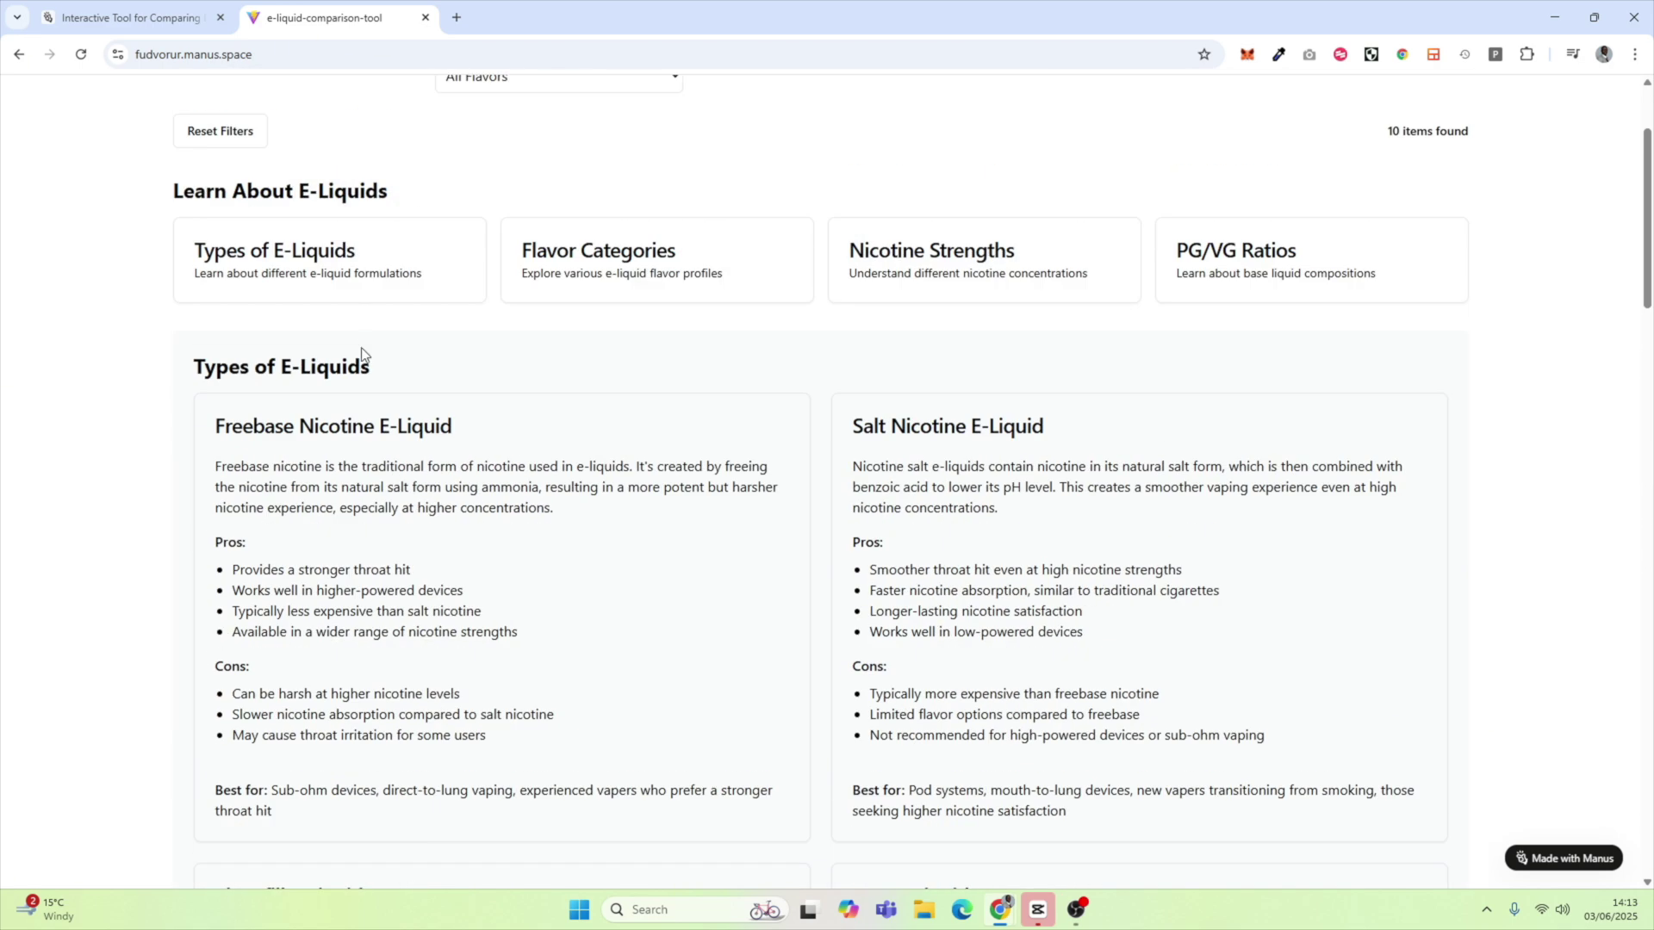
click(574, 260)
click(888, 277)
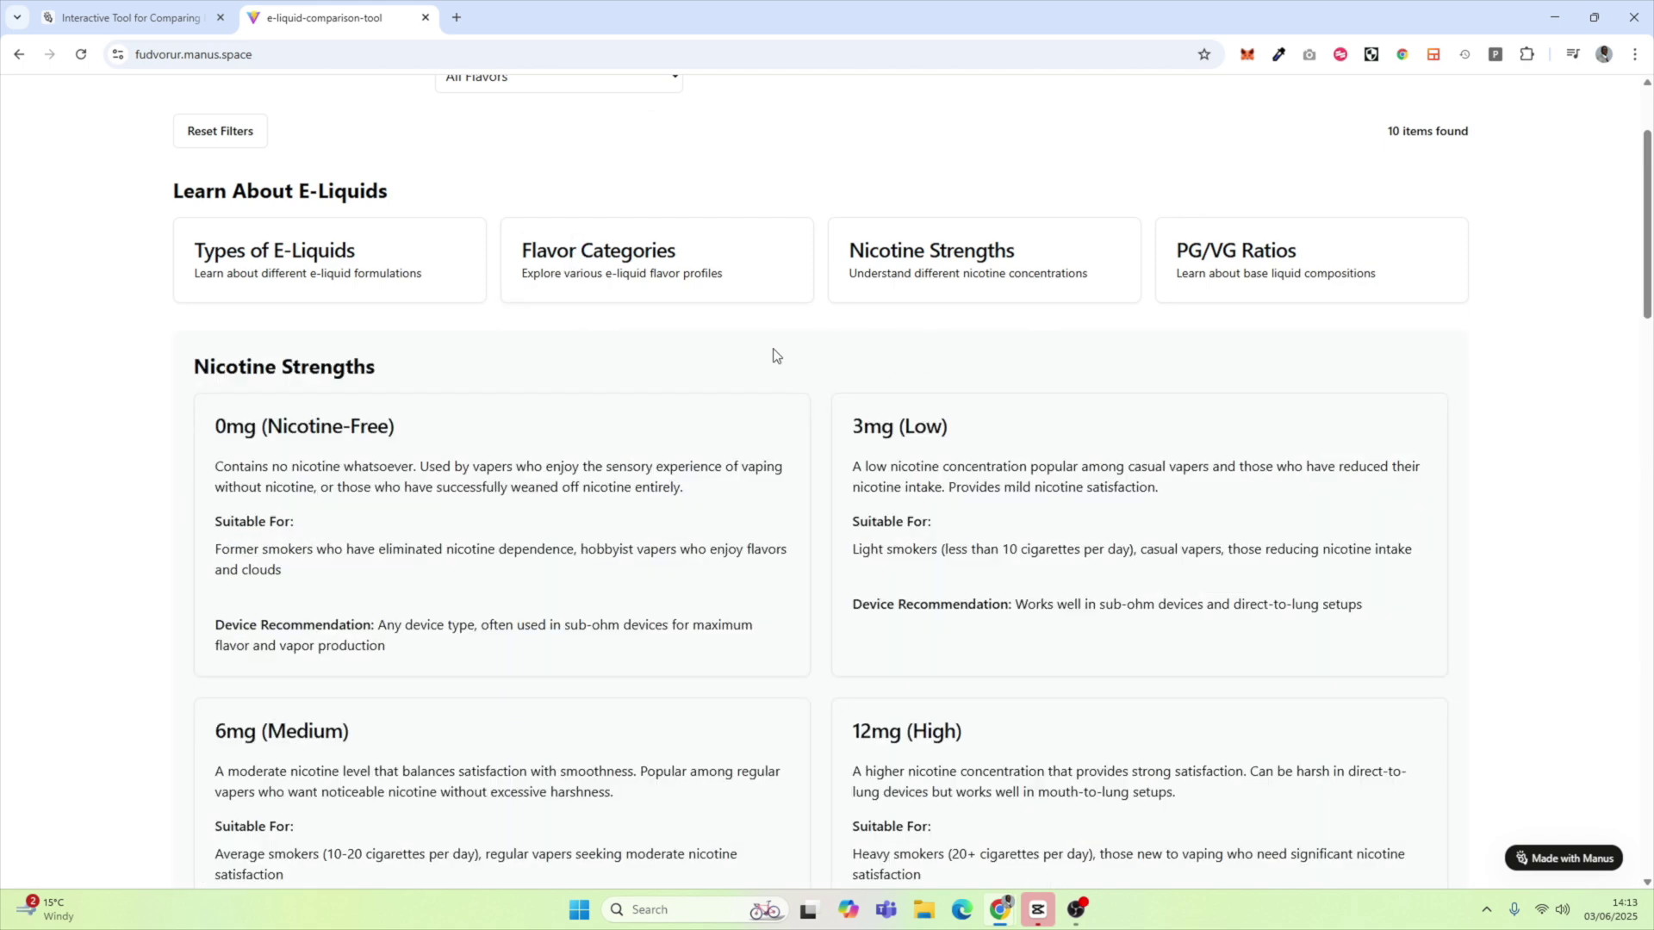
click(1017, 272)
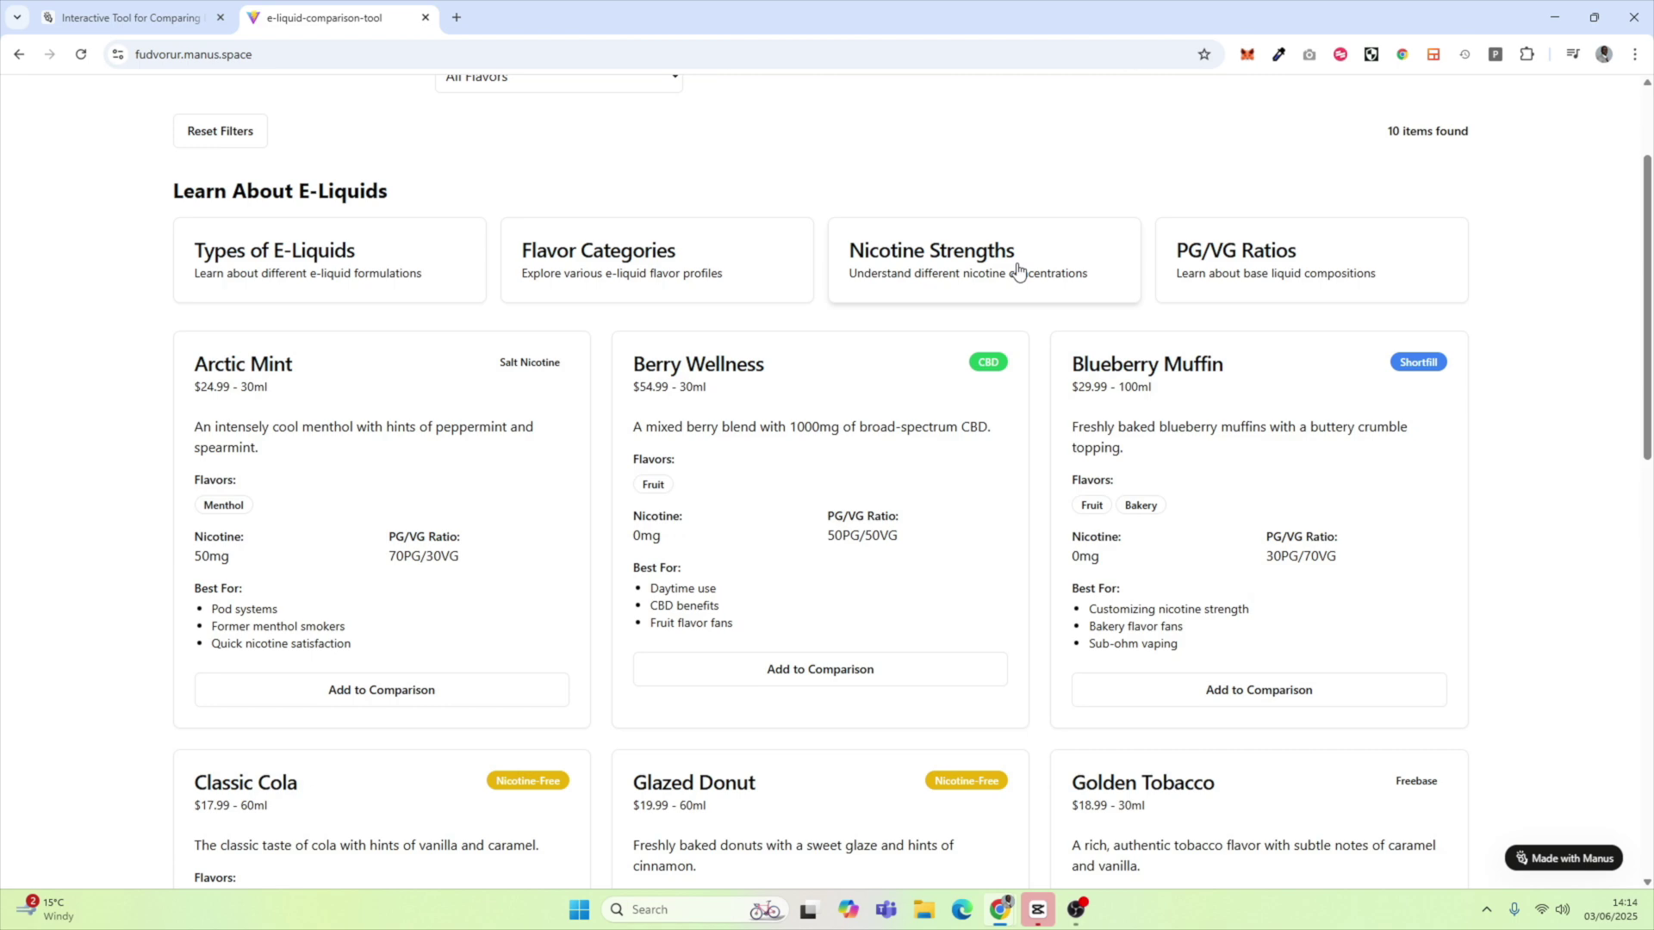
- Filter the product list to the Freebase e-liquid type
scroll(332, 417, up, 2)
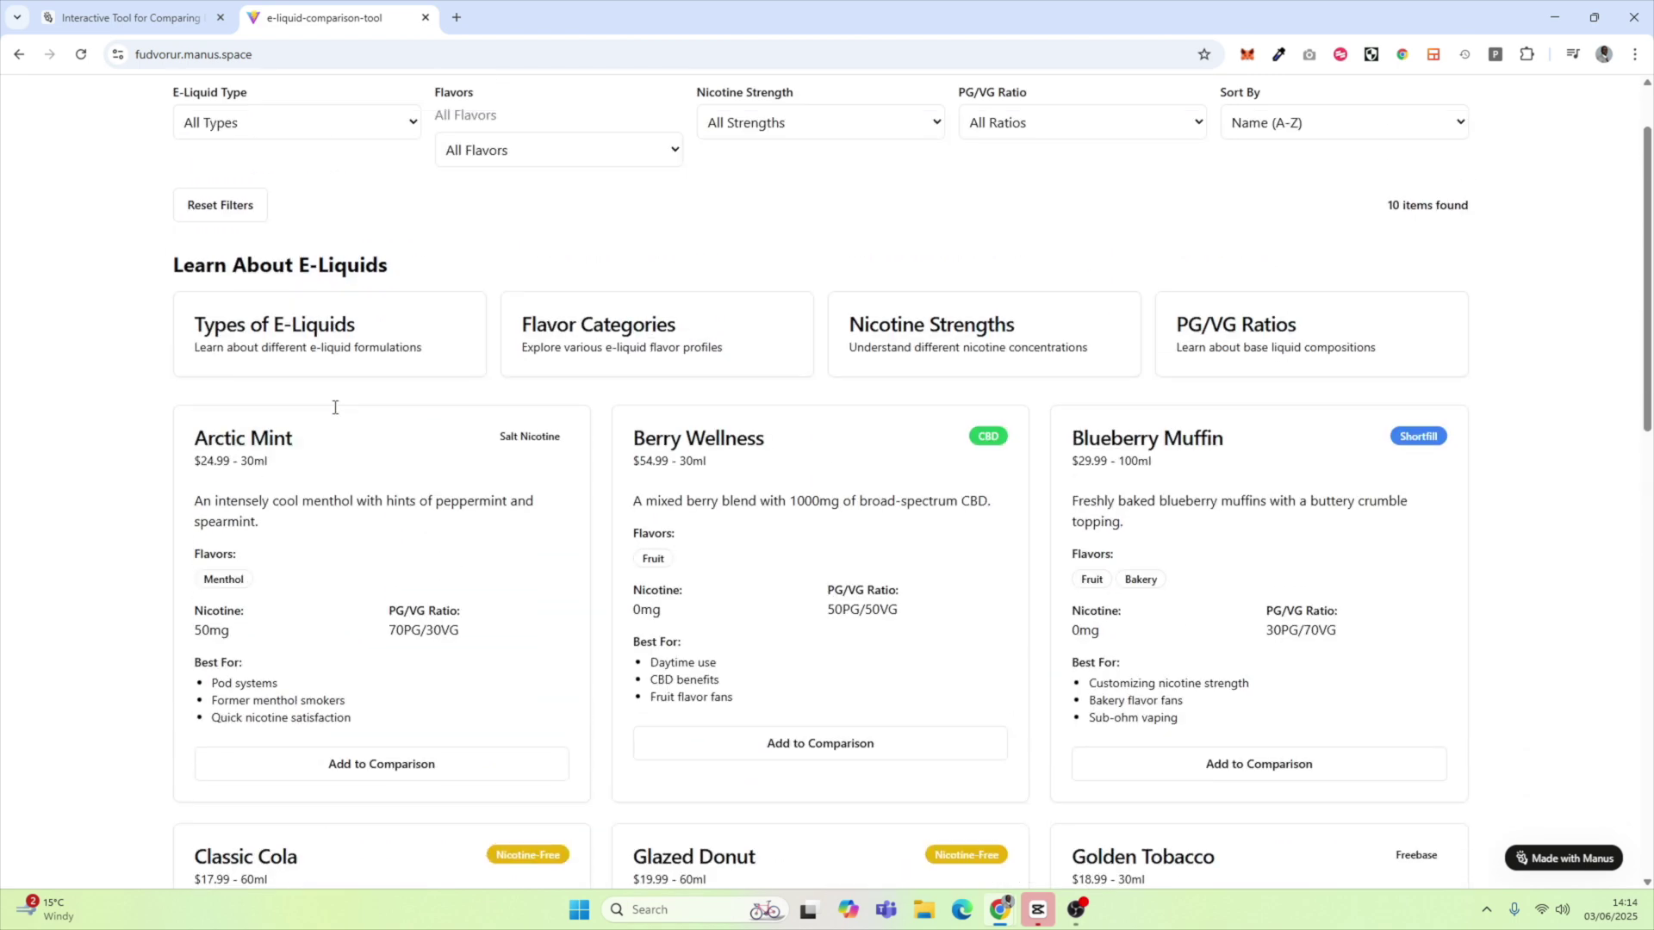
click(334, 226)
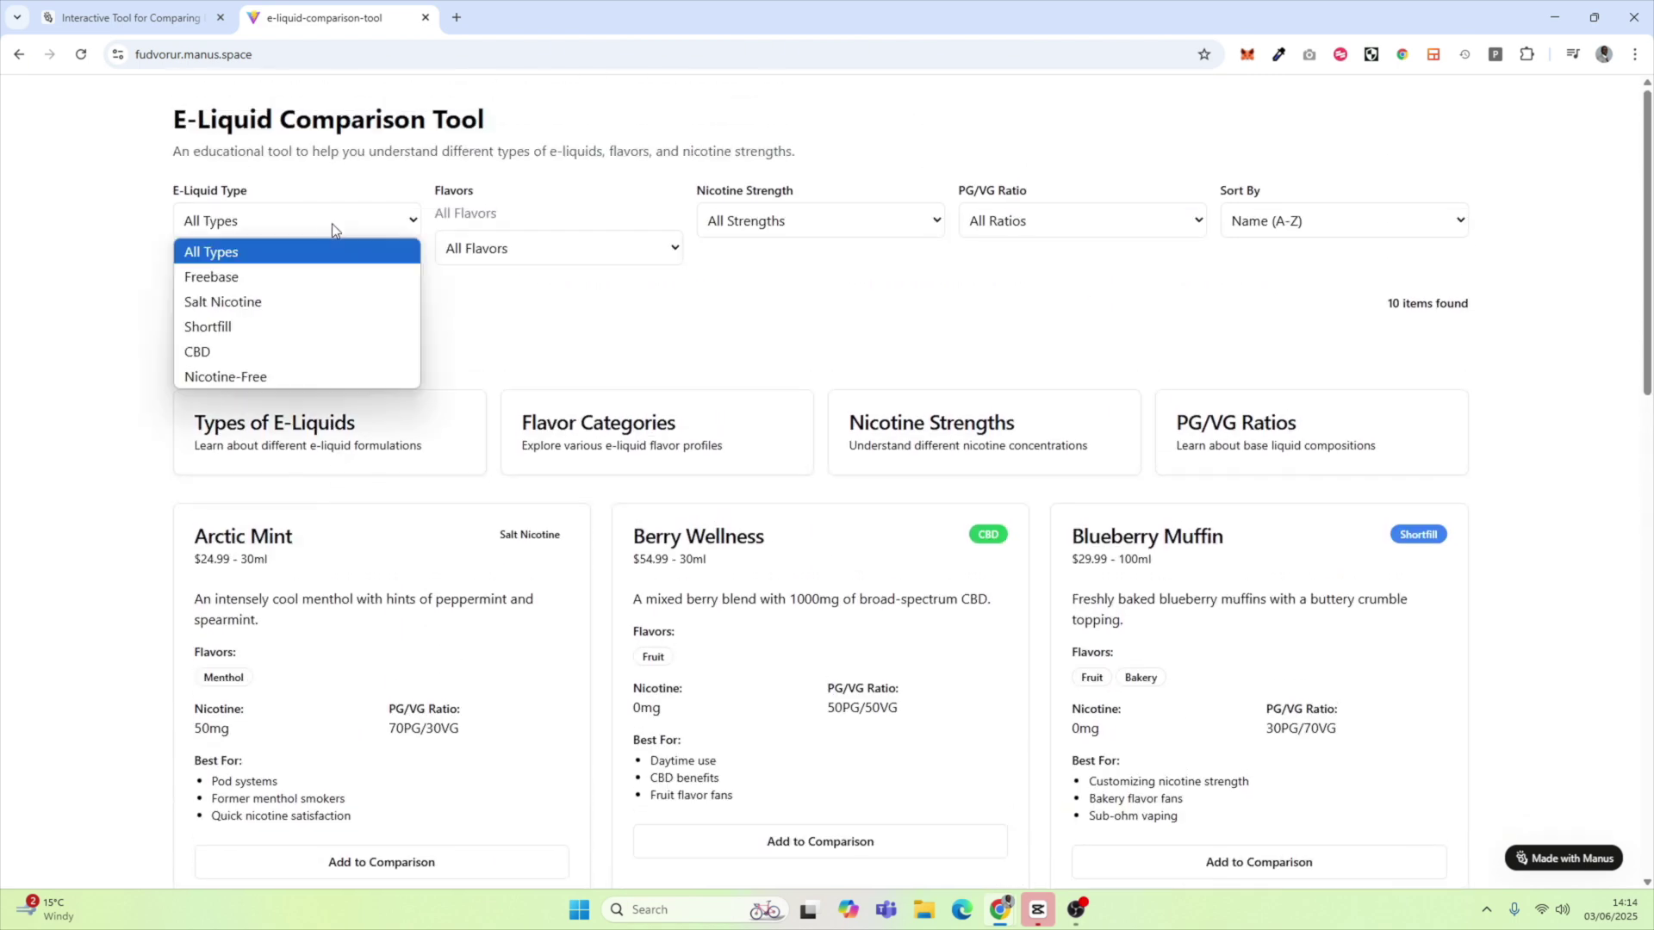
click(343, 281)
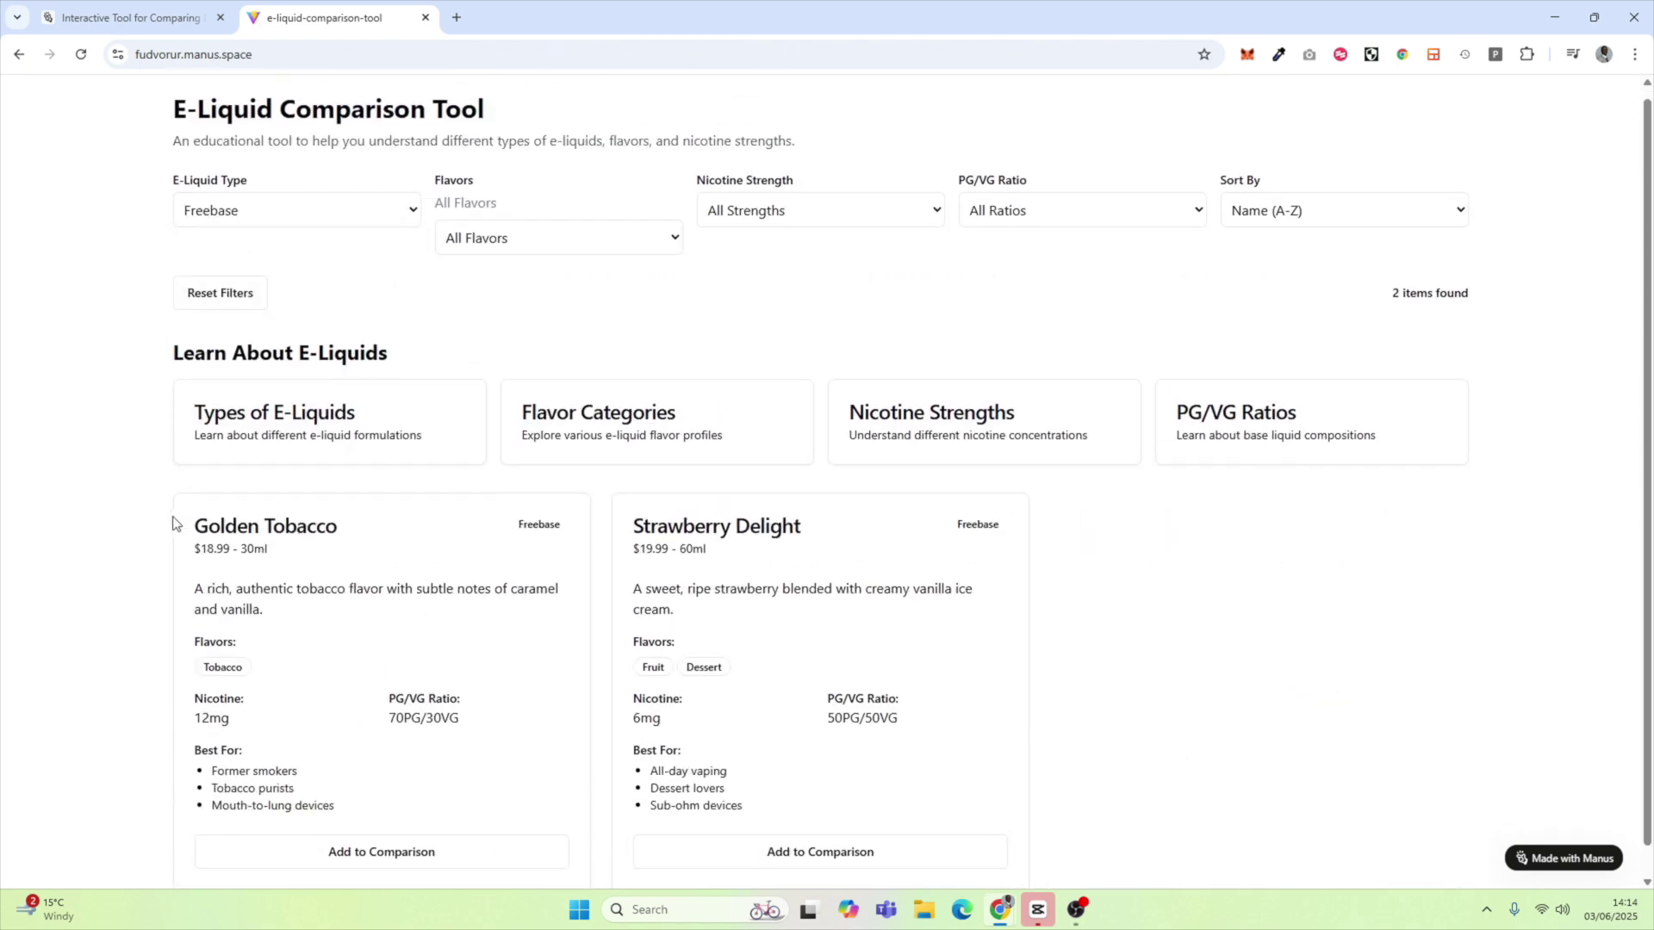
- Add Golden Tobacco and Strawberry Delight to the comparison
scroll(437, 834, down, 2)
click(437, 833)
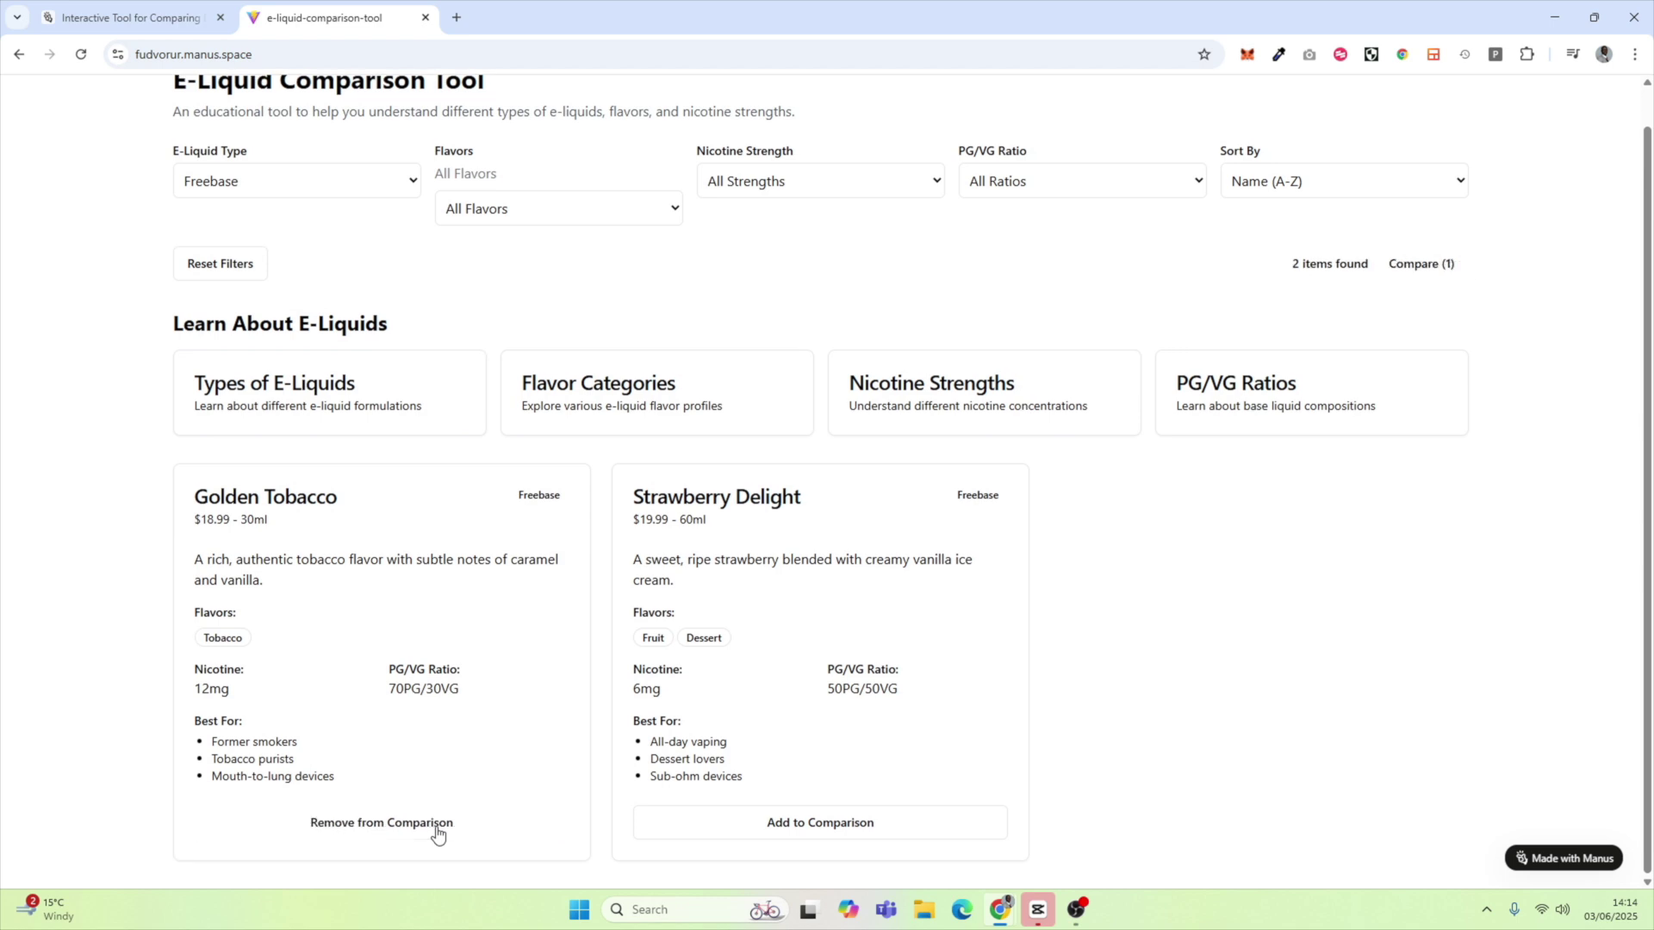
click(826, 823)
- Open the side-by-side comparison, check the return to the list, and examine the reopened table and the Understanding the Differences section
scroll(1281, 533, up, 1)
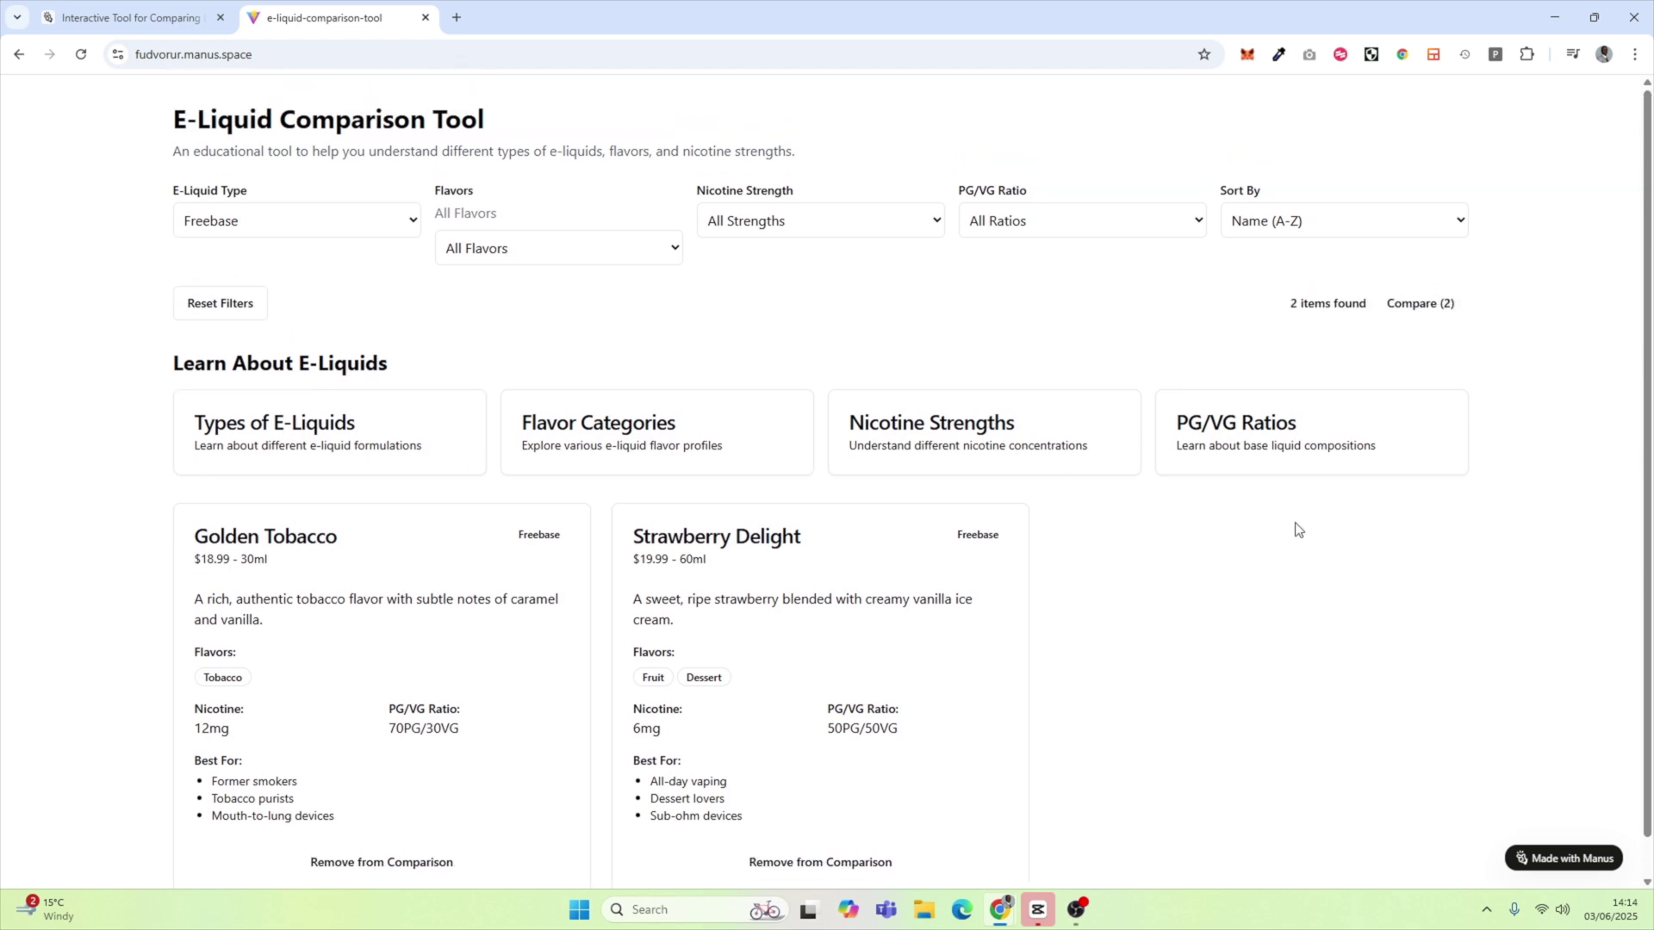
click(1421, 302)
click(1447, 120)
click(1432, 313)
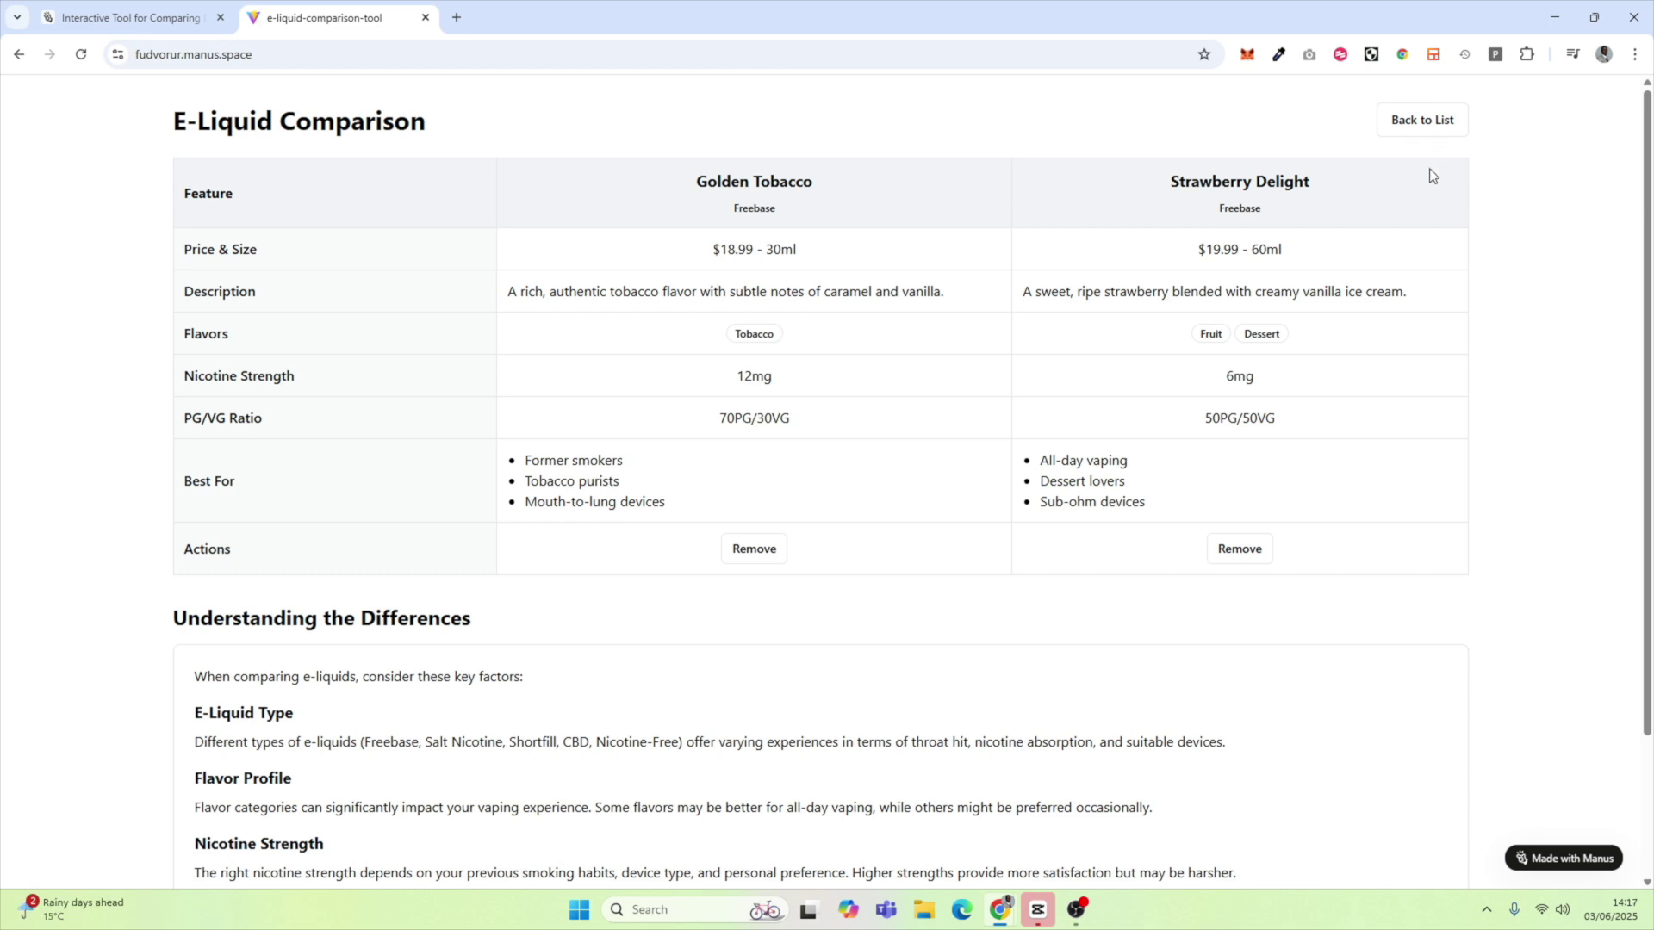
click(1443, 120)
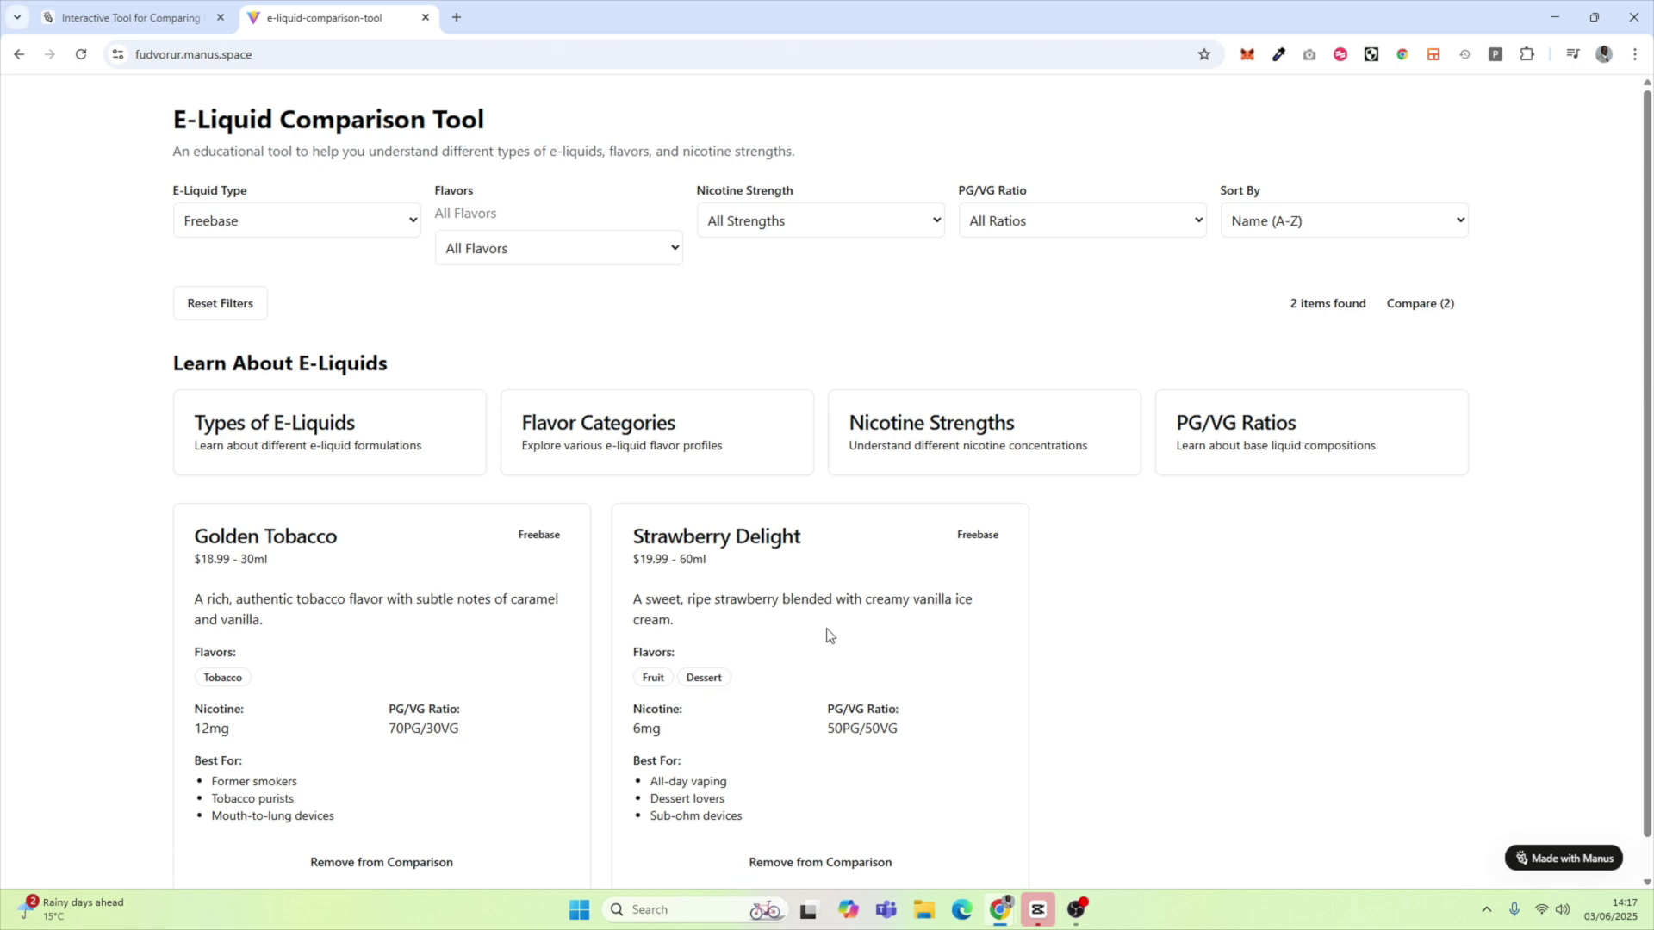
click(1430, 303)
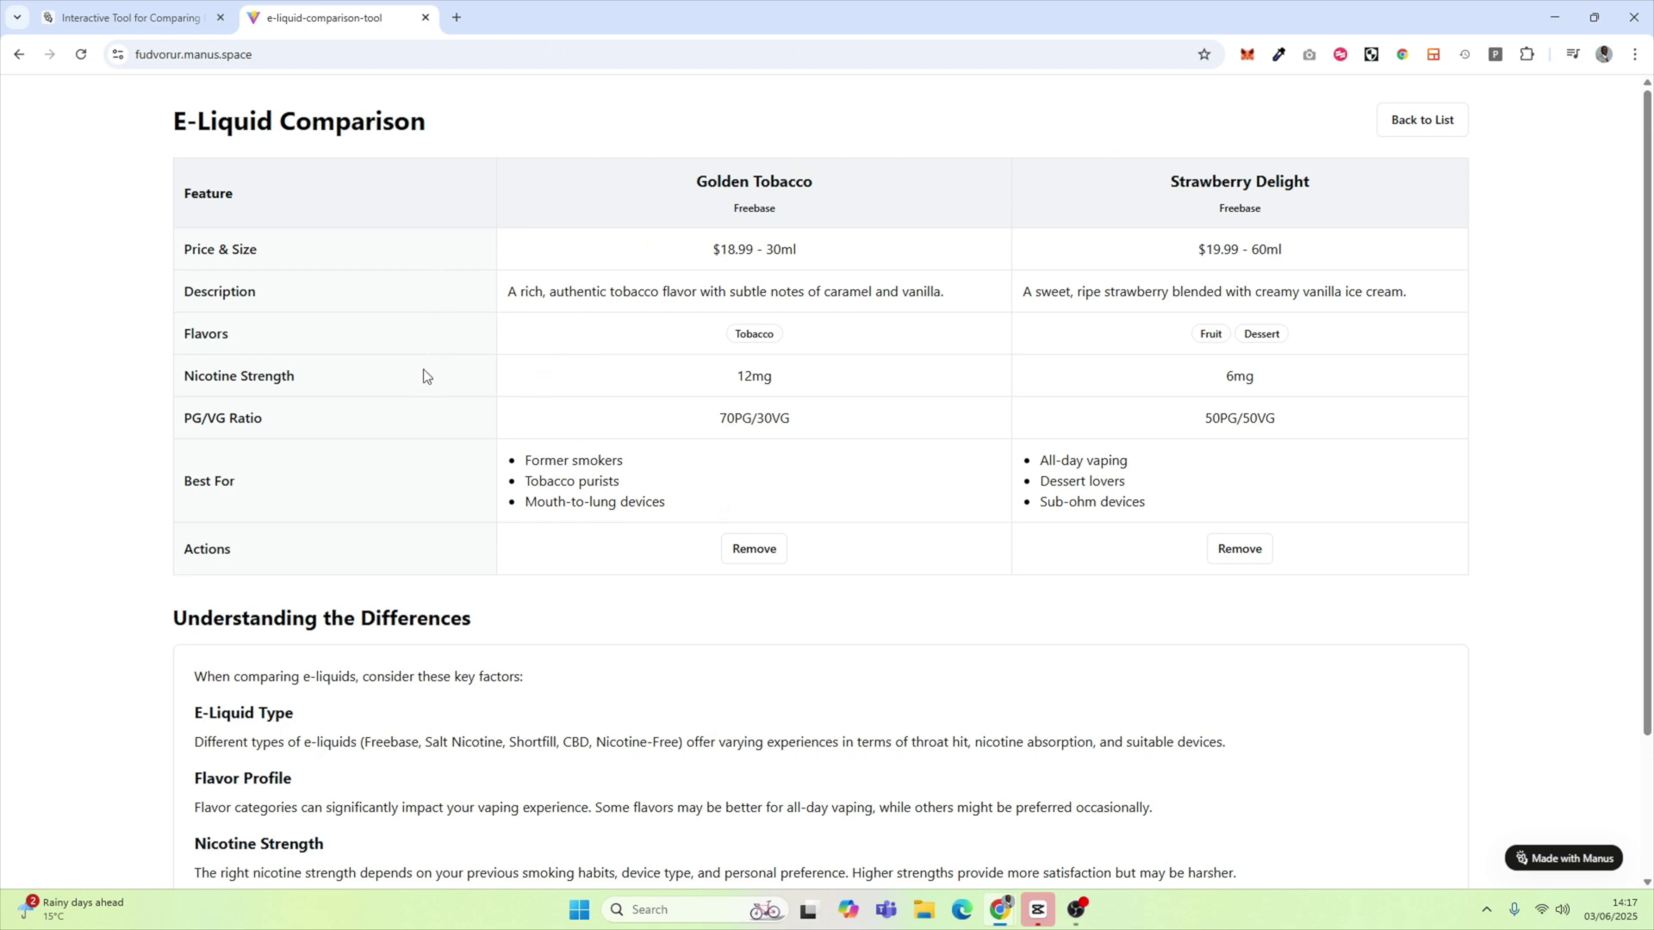
scroll(406, 439, down, 1)
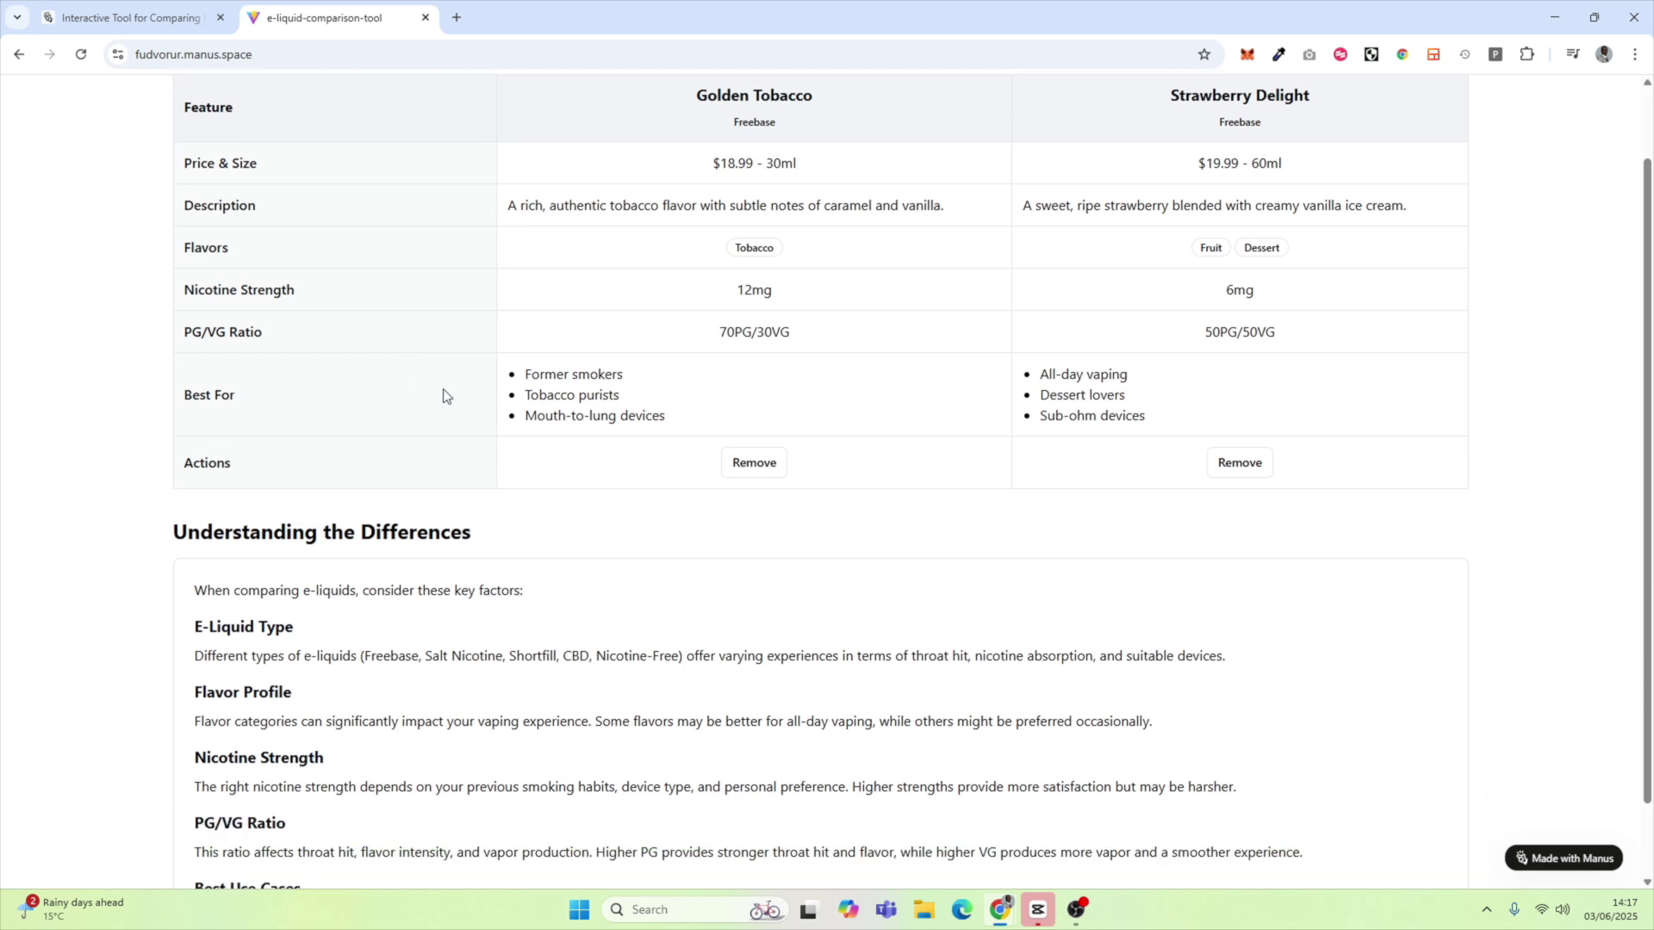
scroll(362, 435, down, 1)
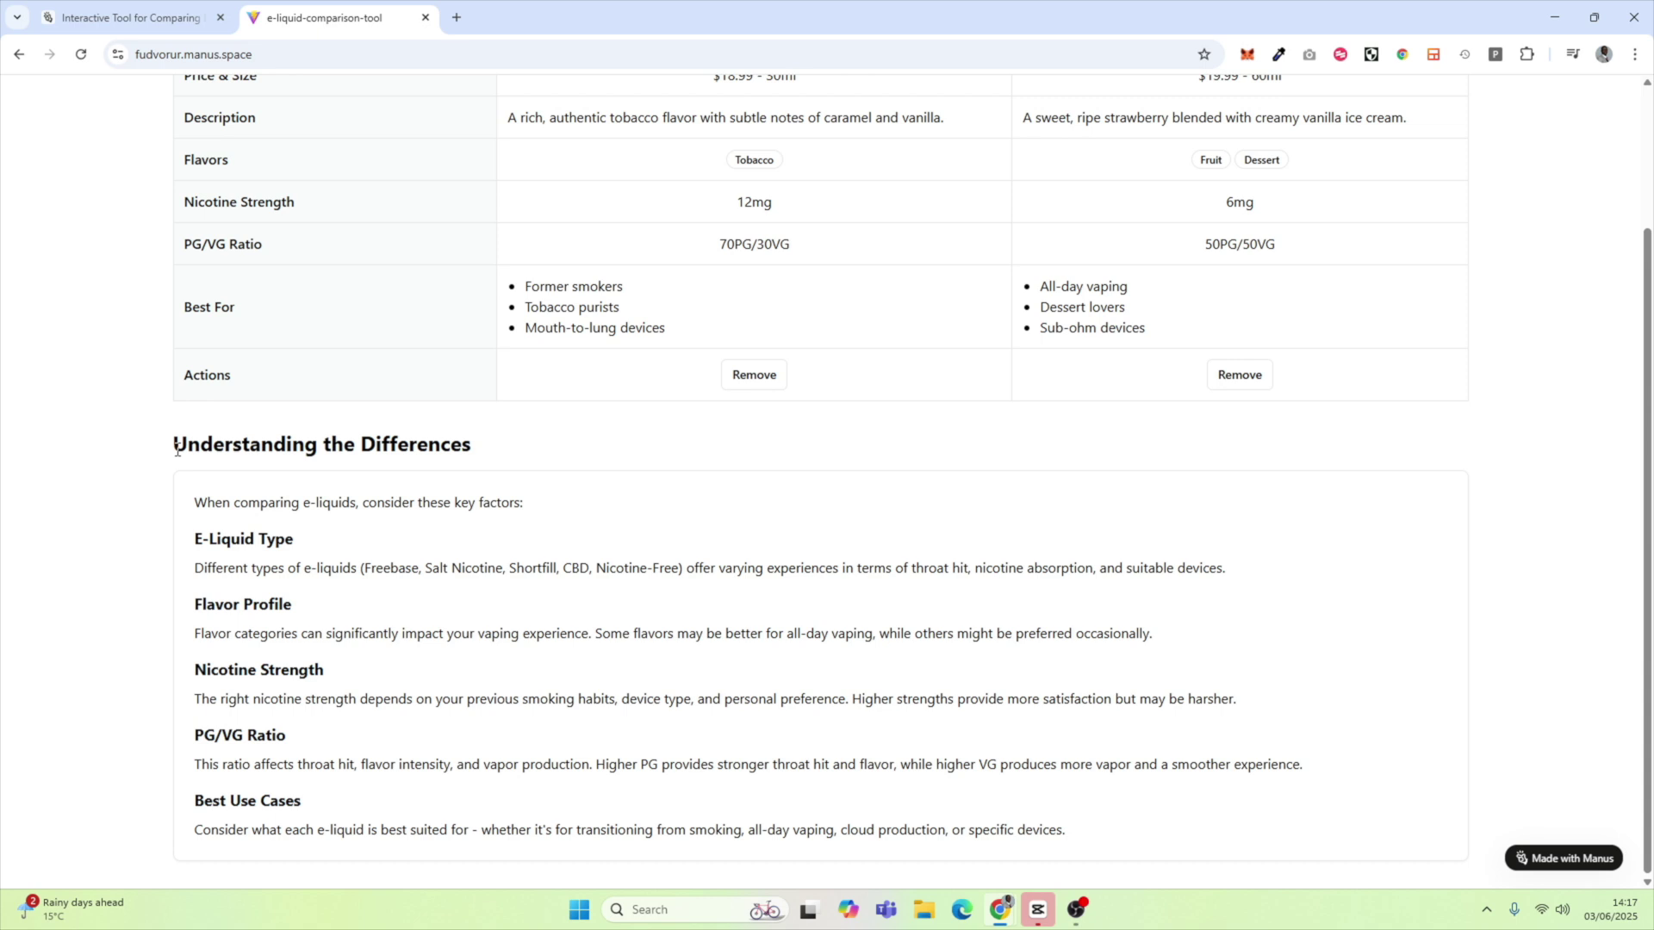
- Return from the deployed comparison site to the Manus new-task page
key(ctrl+1)
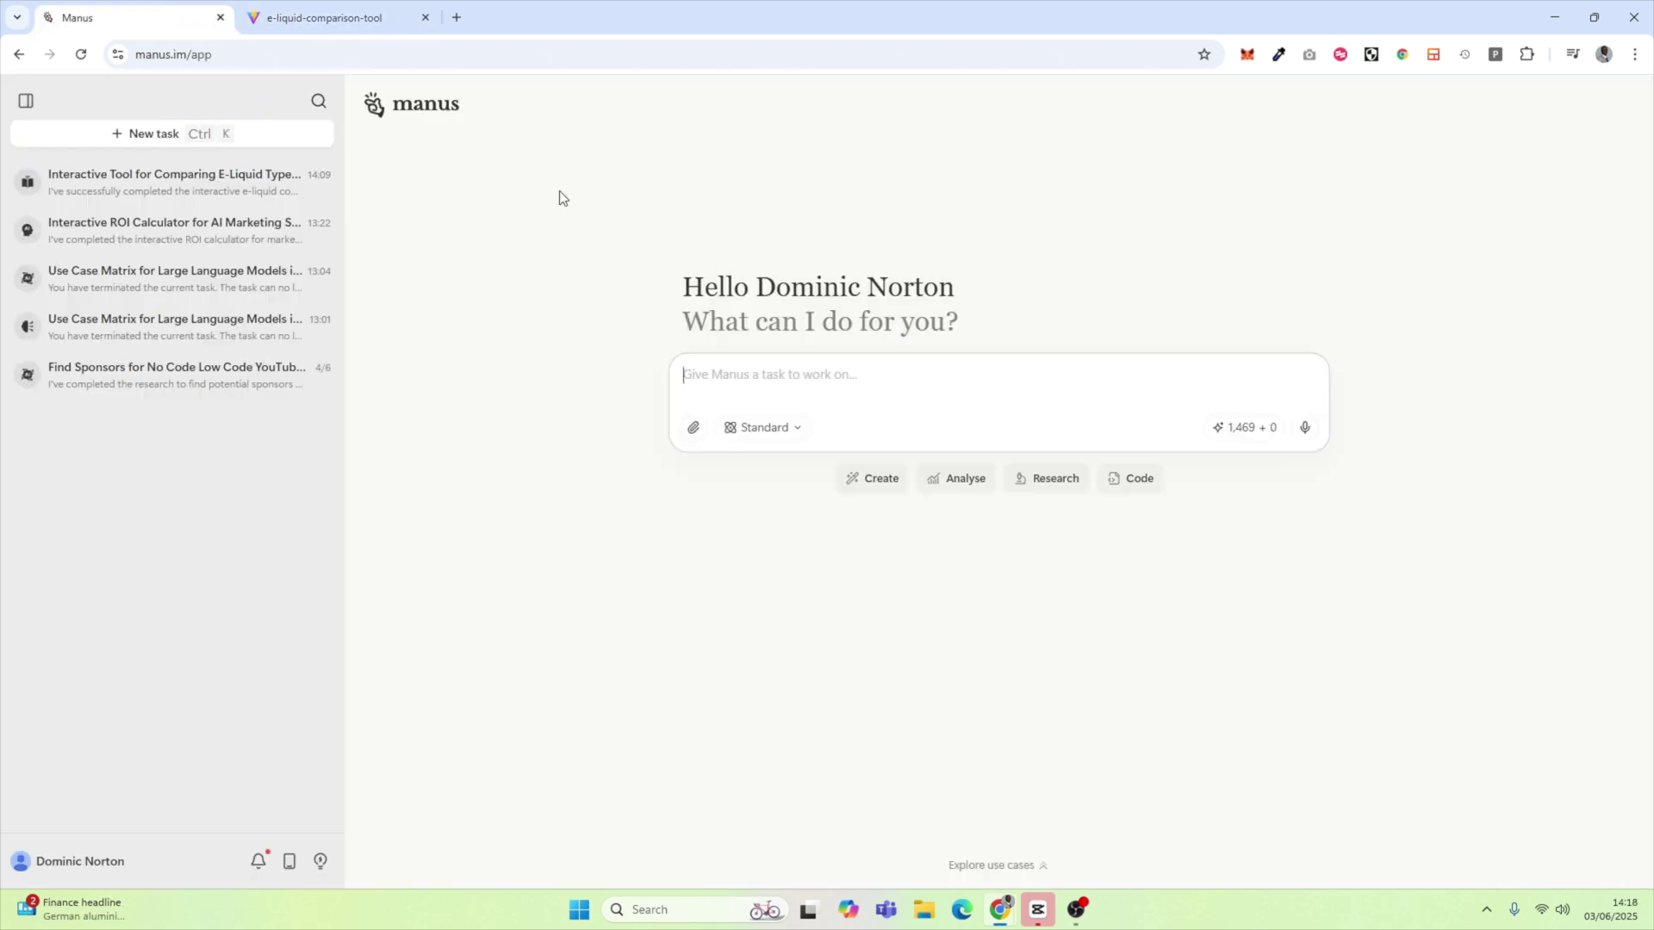